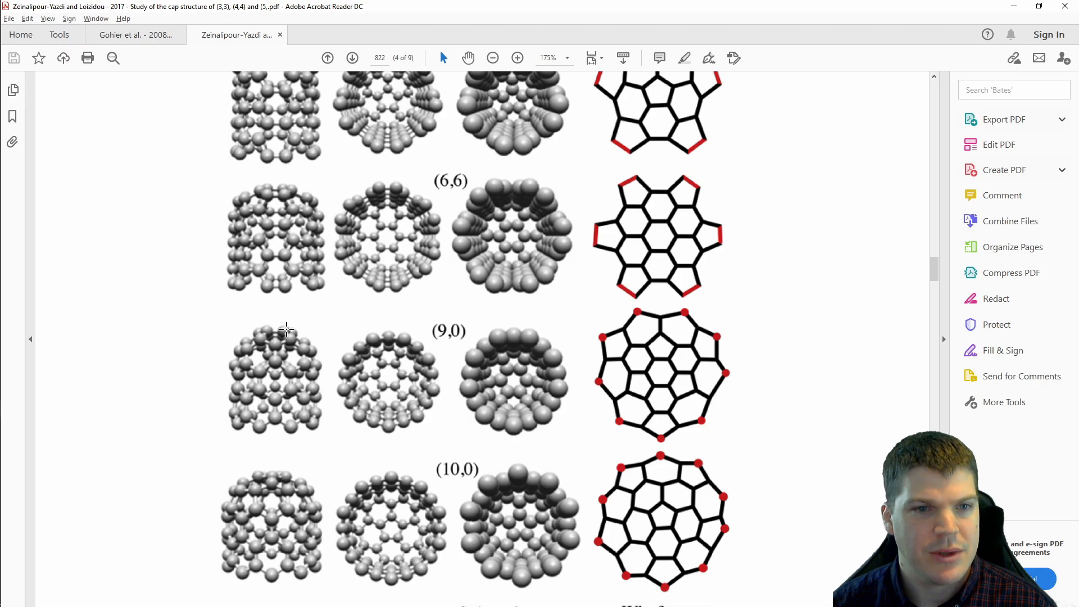
Step: Bring up the Gohier et al. 2008 paper for reference
left_click(141, 35)
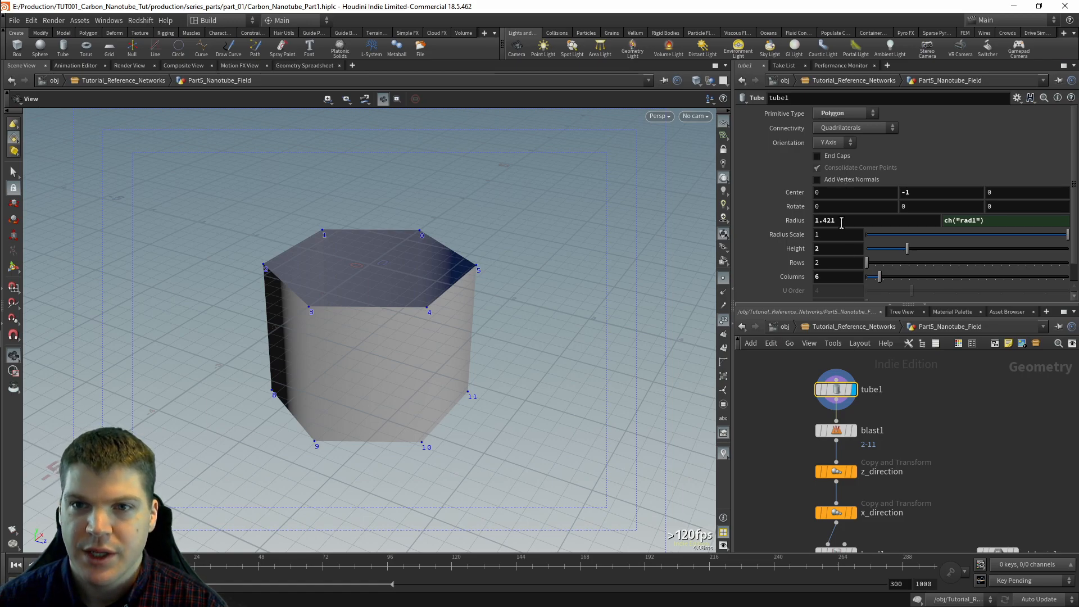
Step: Display the blast1 and z_direction nodes in turn and inspect z_direction's Z translate expression
left_click(852, 431)
left_click(836, 432)
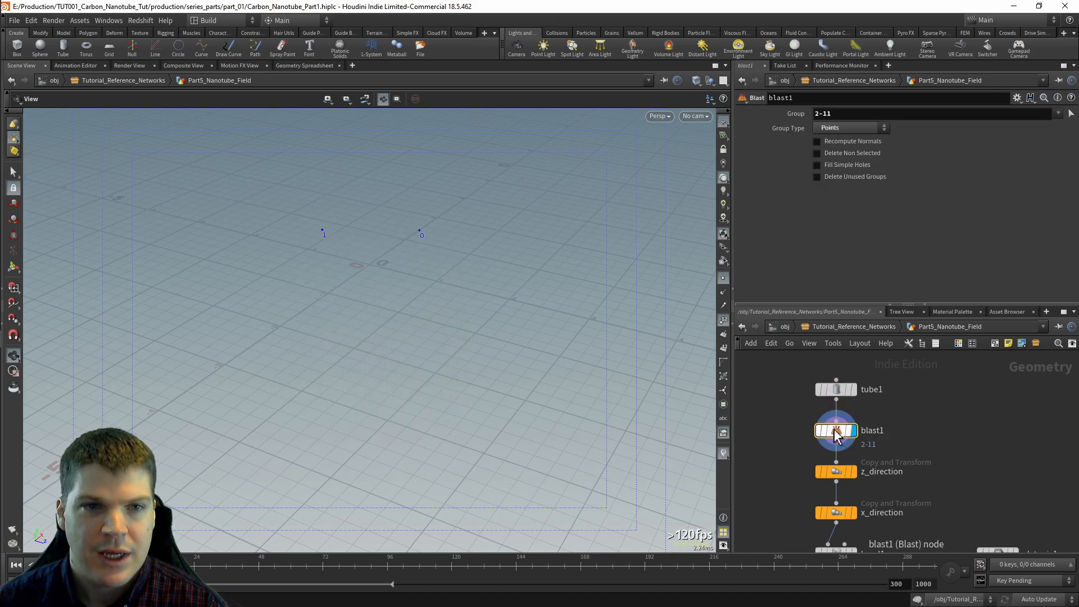
middle_click_drag(804, 494, 802, 421)
left_click(848, 400)
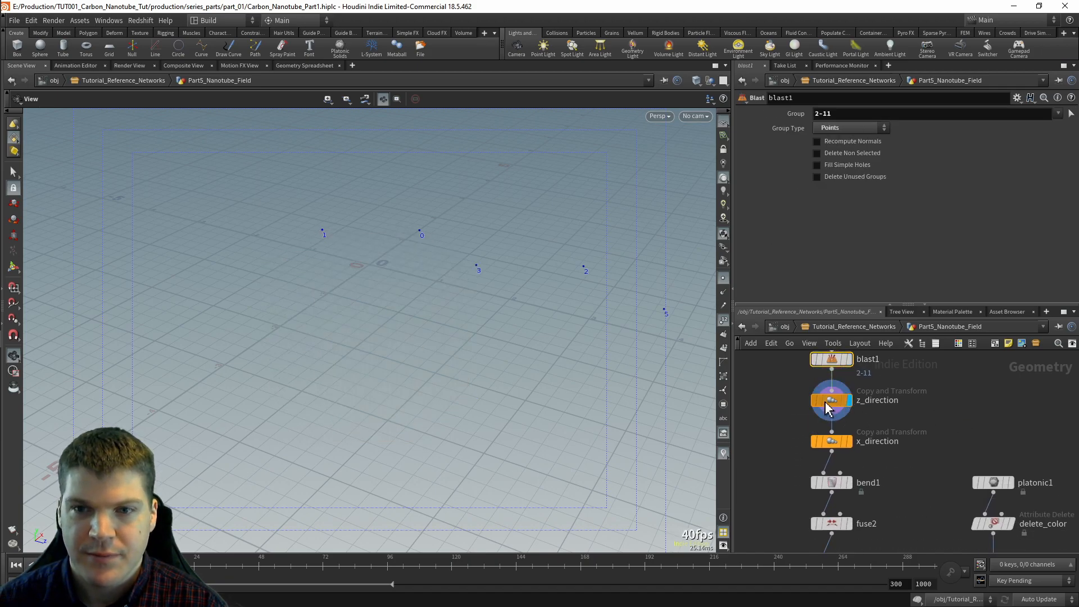
left_click(833, 400)
left_click_drag(405, 405, 209, 320)
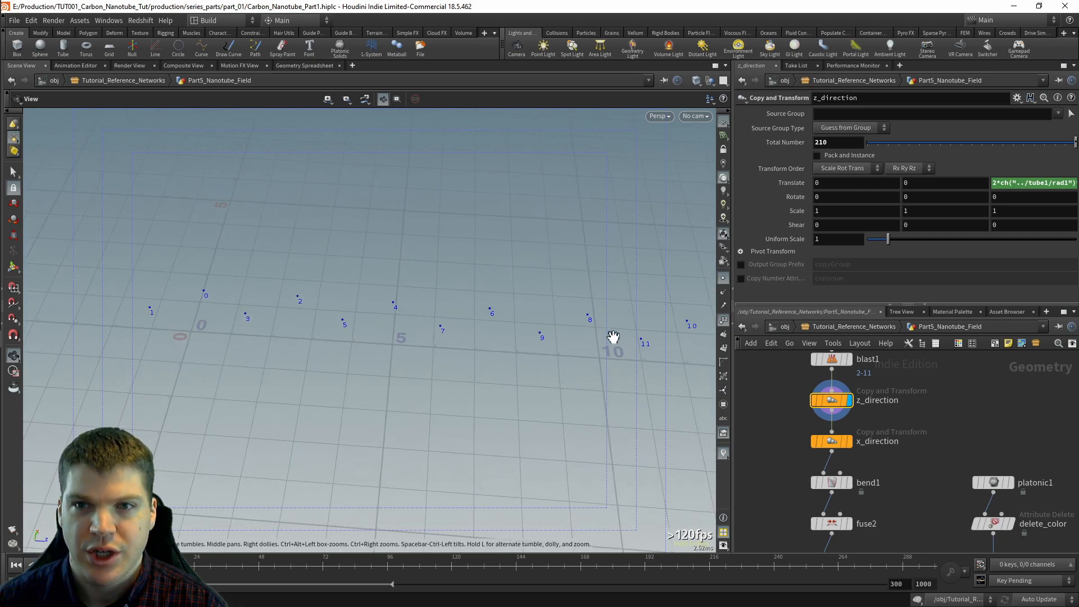
left_click(1071, 182)
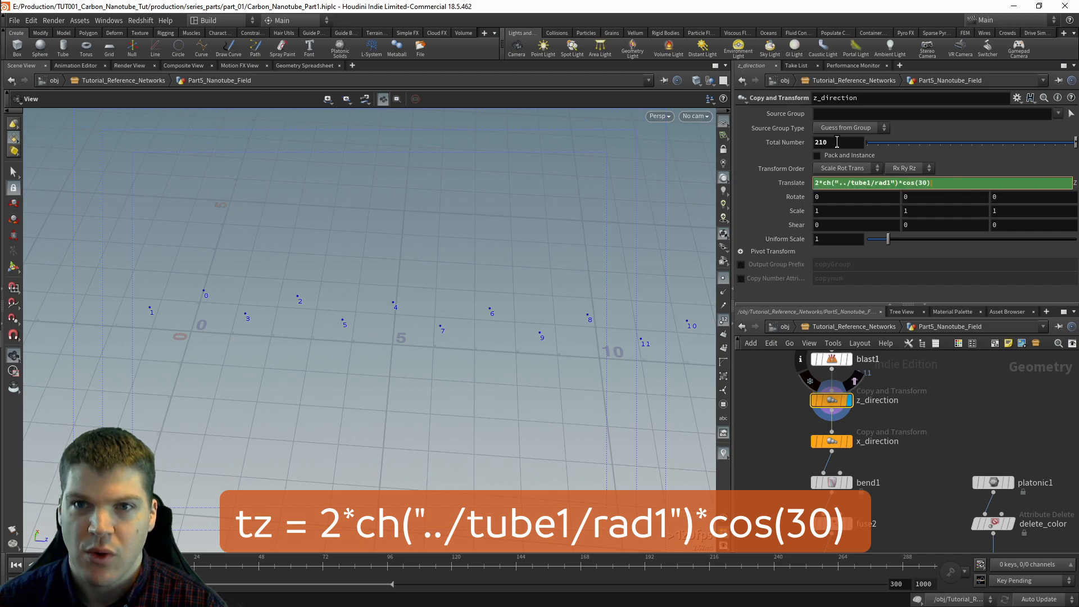
Step: Display the x_direction node's grid of points and inspect its X and Z translate expressions
left_click(832, 442)
scroll(294, 327, "down", 5)
middle_click_drag(470, 320, 178, 358)
scroll(456, 352, "up", 3)
middle_click_drag(510, 370, 327, 359)
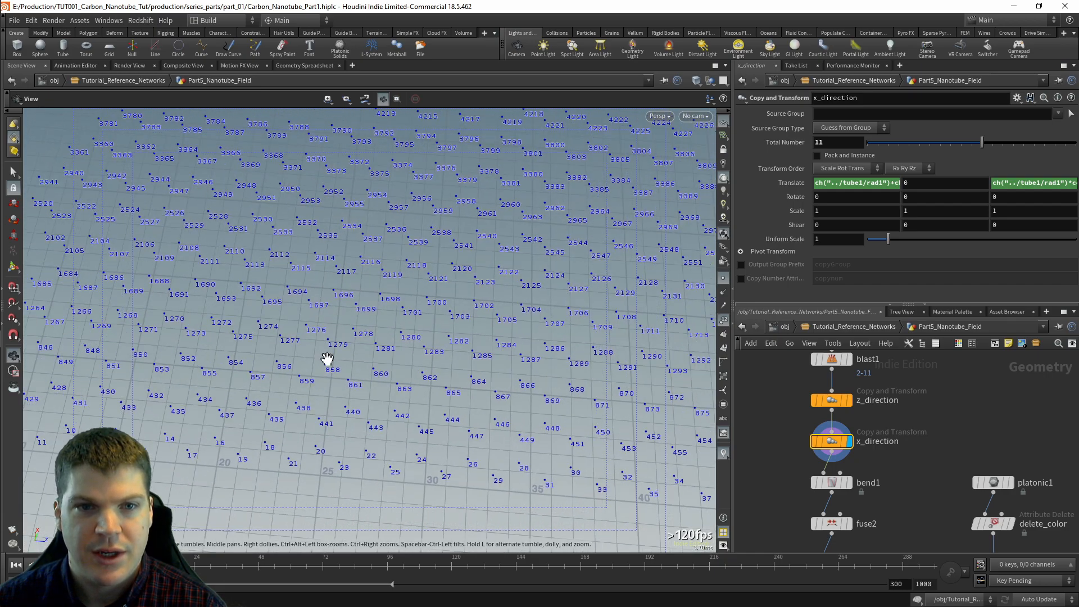
scroll(382, 360, "up", 2)
left_click(823, 183)
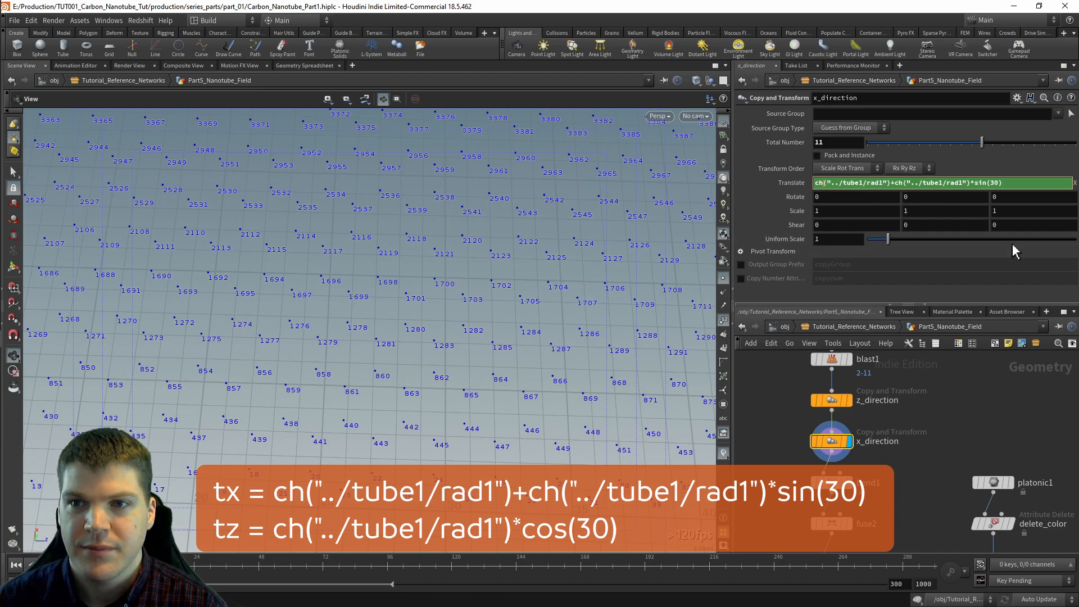
left_click(1011, 182)
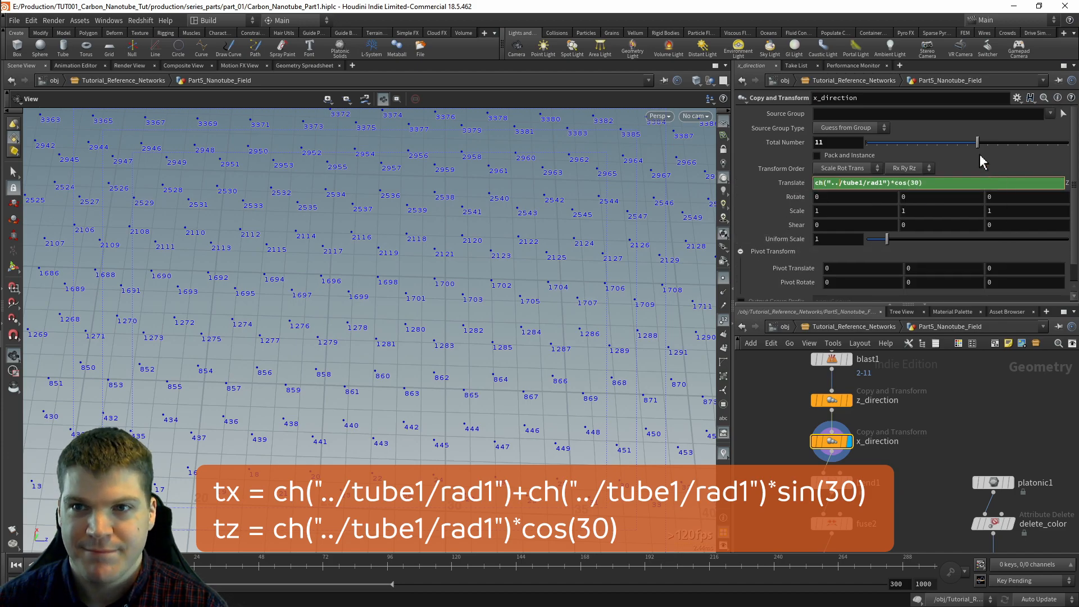
Step: Display the bend1 node's rolled tube with point numbers hidden and review its bend and capture settings
left_click(848, 482)
left_click(831, 482)
key("f")
left_click_drag(450, 387, 734, 322)
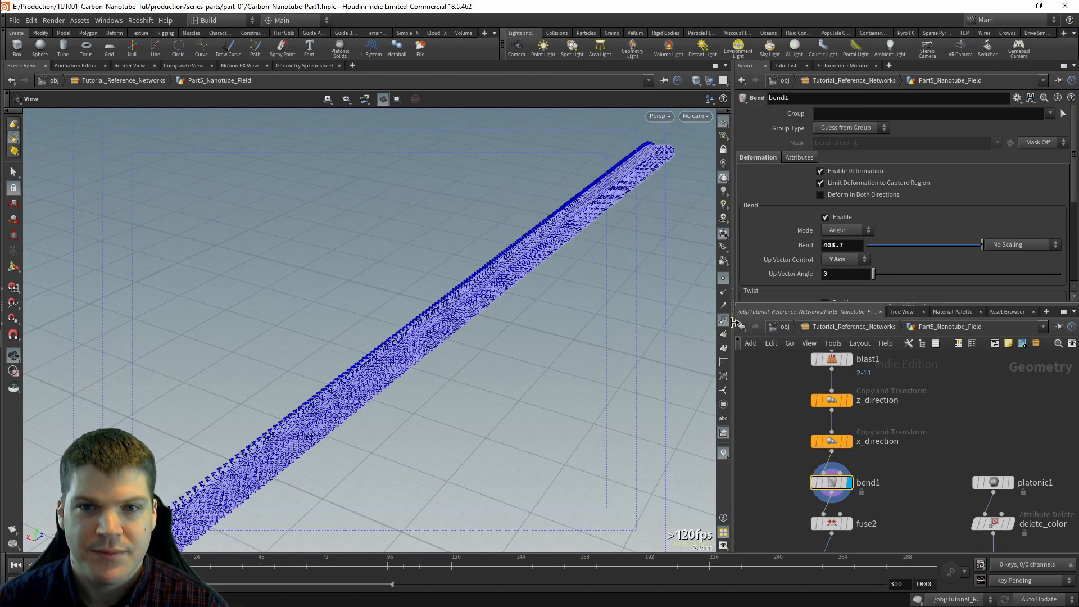
left_click(724, 320)
scroll(635, 318, "up", 5)
left_click_drag(636, 318, 536, 323)
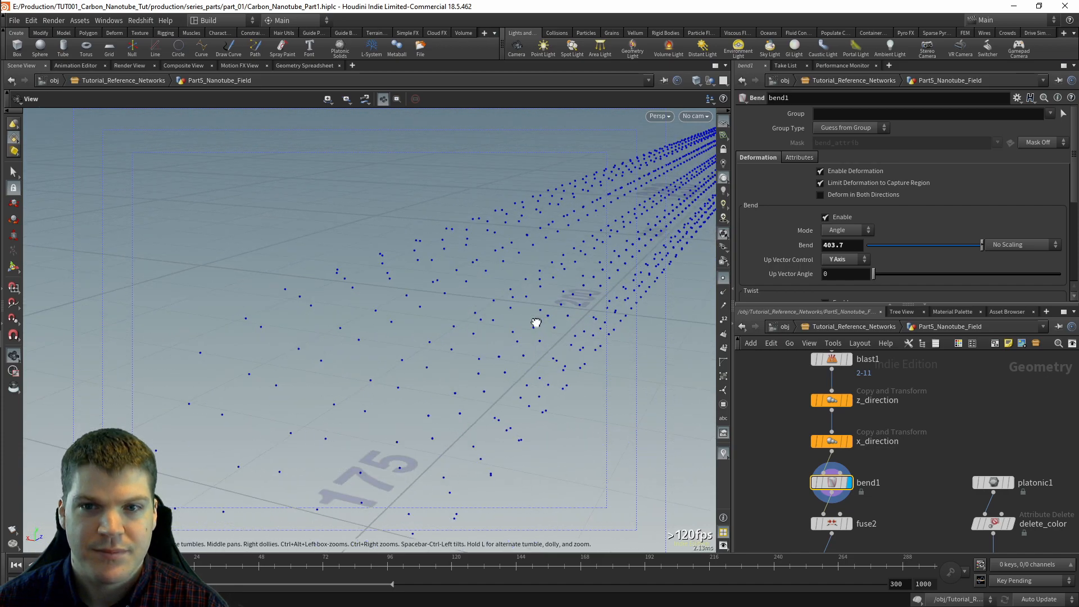
scroll(786, 204, "down", 2)
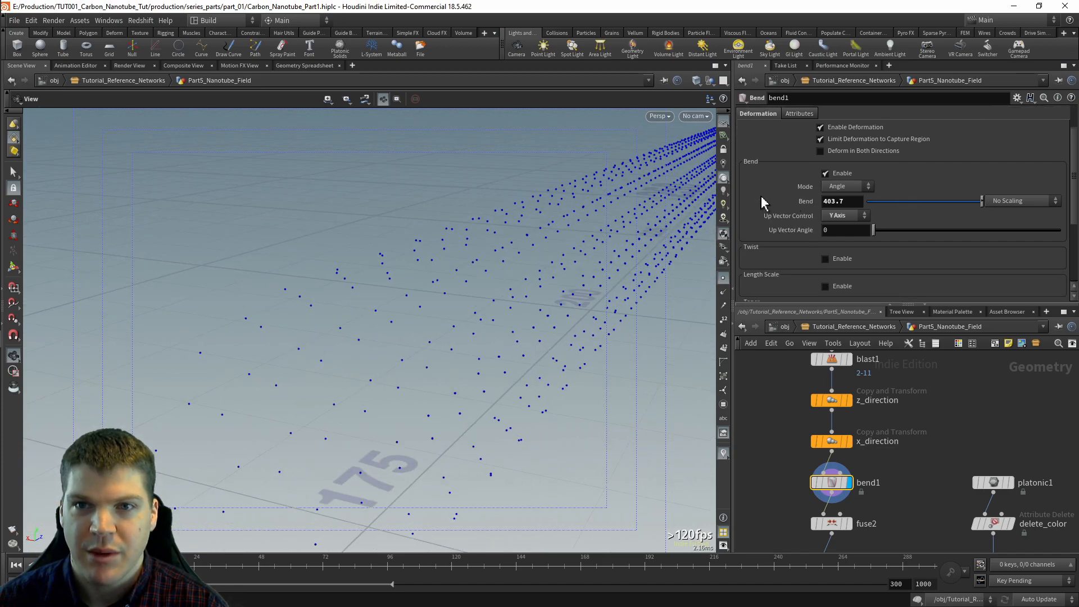
scroll(762, 202, "down", 5)
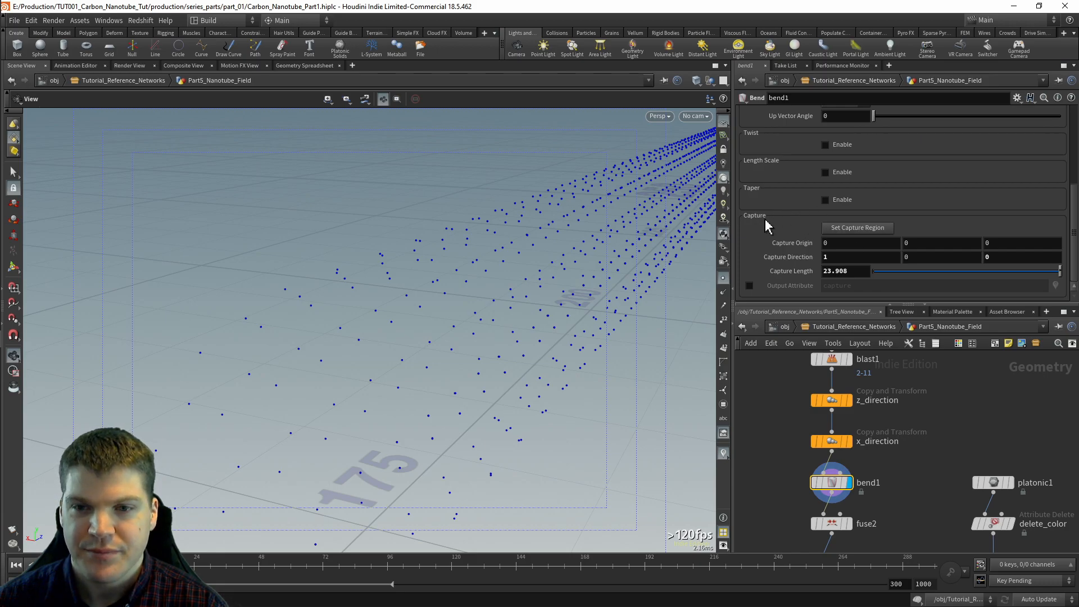
Step: Display the group1 node below fuse2 and view the whole tube with the trim group's bounding box
left_click(831, 523)
middle_click_drag(788, 534, 786, 448)
left_click(831, 478)
left_click(829, 479)
key("space+f")
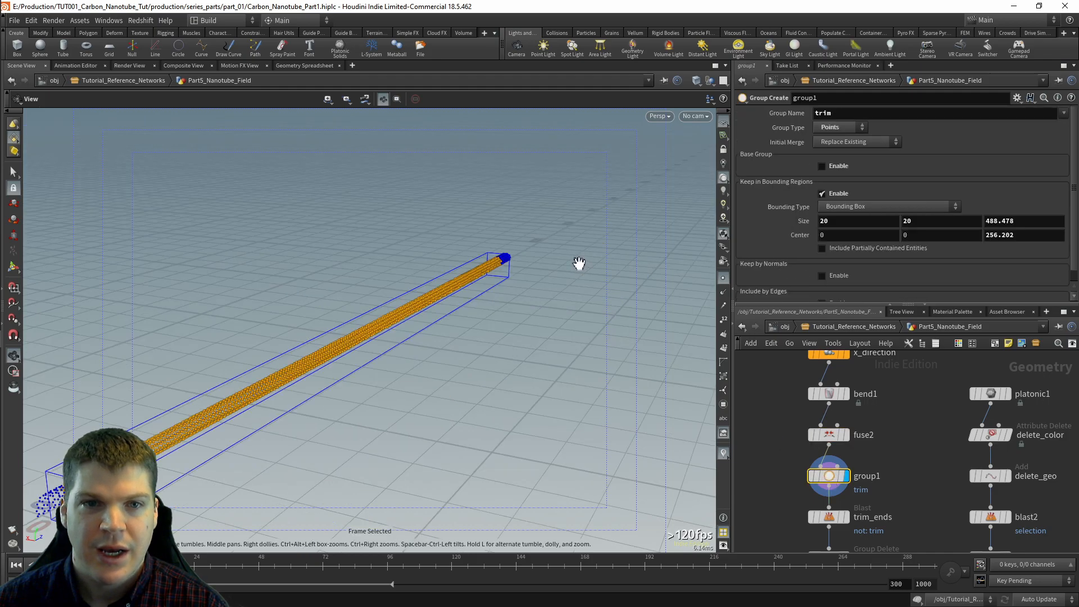
left_click_drag(580, 264, 356, 306)
right_click_drag(356, 306, 400, 298)
middle_click_drag(400, 298, 448, 313)
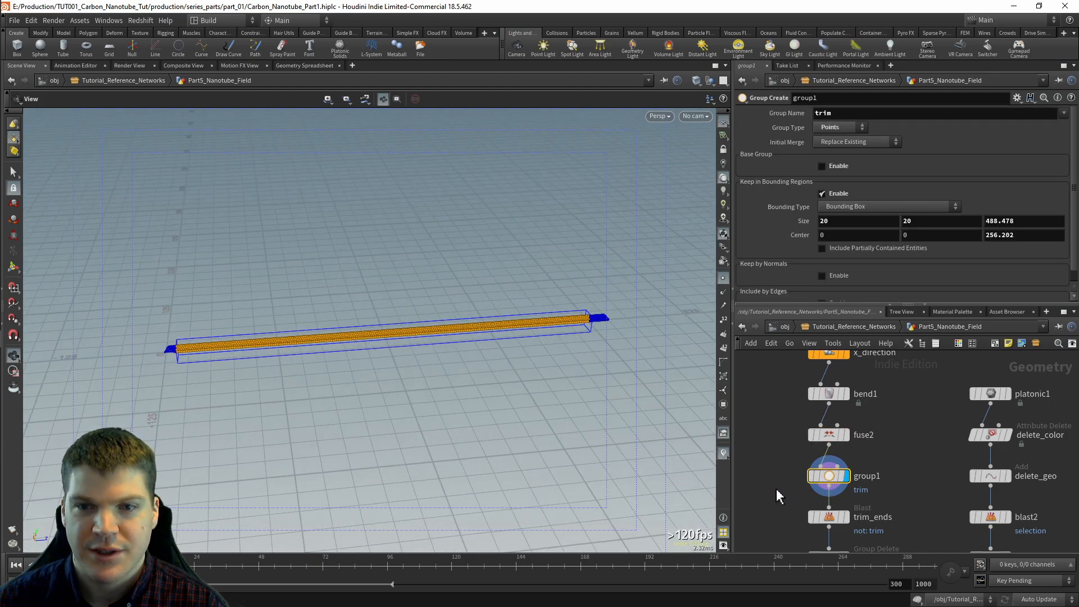
Step: Display the trim_ends and delete_trimGrp nodes in turn and review their settings
middle_click_drag(779, 495, 782, 443)
left_click(843, 458)
left_click(824, 462)
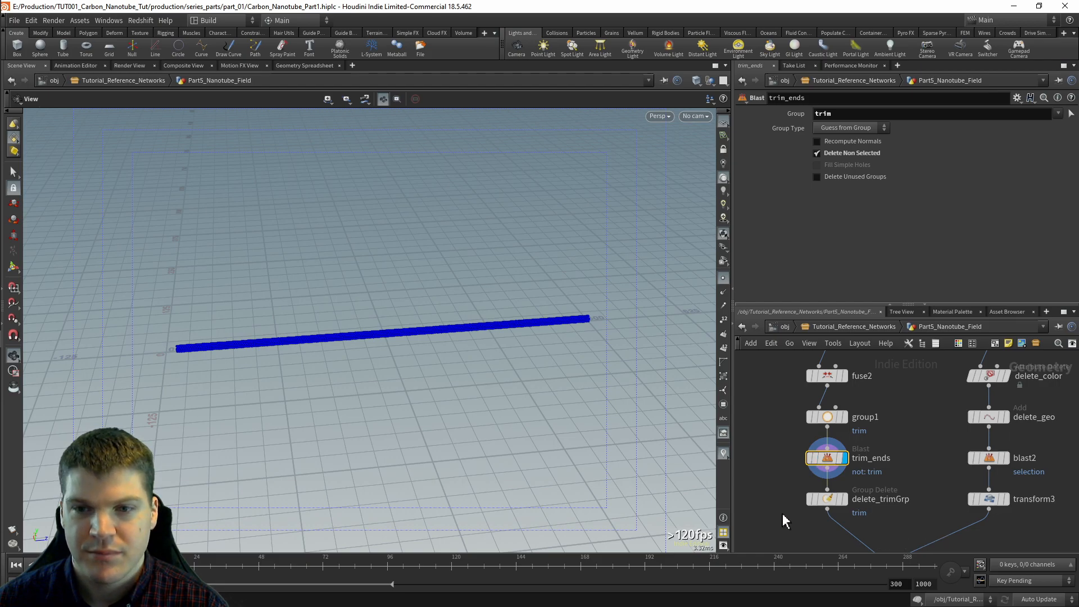
left_click(845, 498)
left_click(826, 499)
middle_click_drag(818, 548, 812, 482)
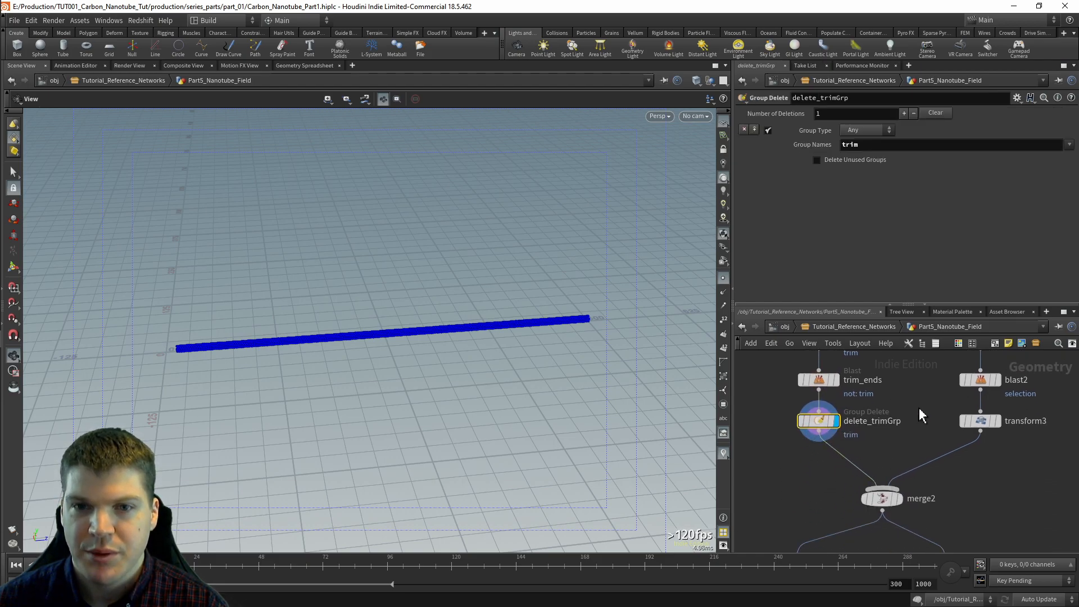
Step: Display the platonic1 node, frame the soccer ball and review its Platonic Solids settings
middle_click_drag(920, 416, 869, 469)
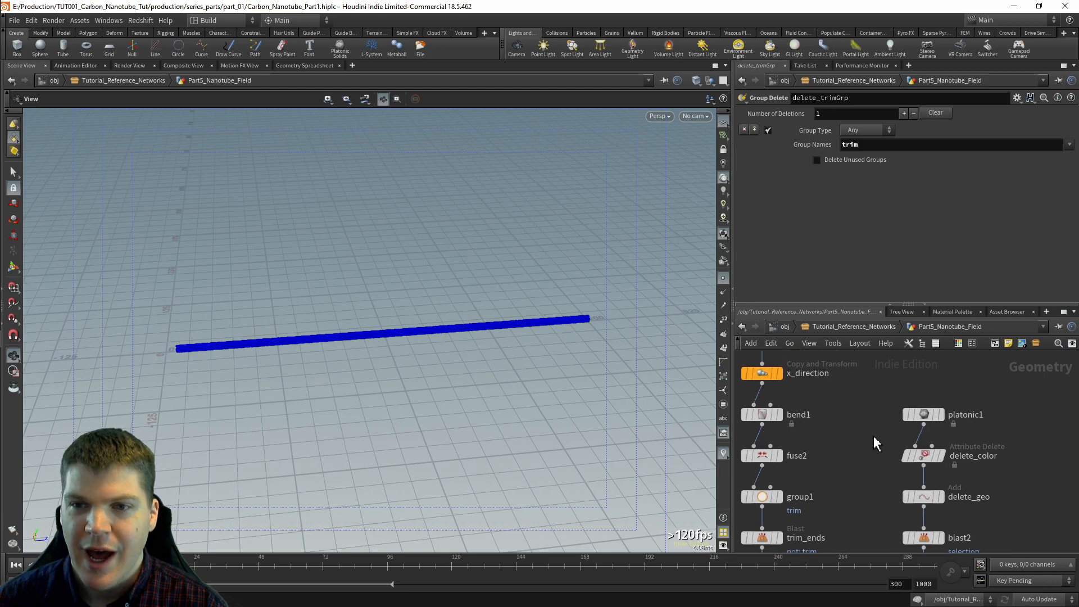
left_click(940, 414)
left_click(923, 414)
key("f")
left_click_drag(339, 323, 333, 325)
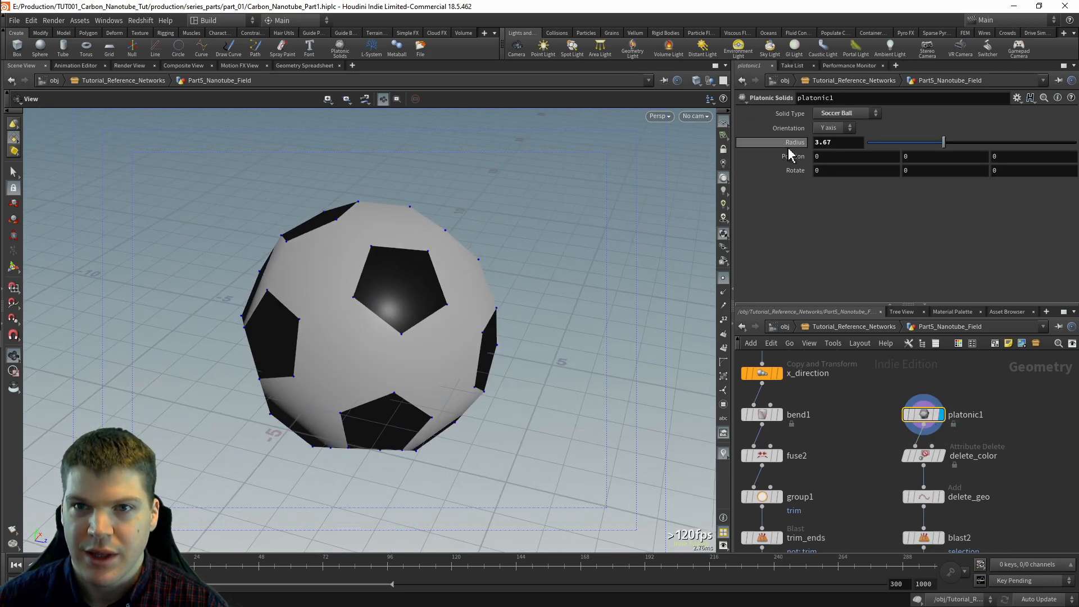
Step: Display the delete_geo points and then the blast2 half cap, examining blast2's point group
key("r")
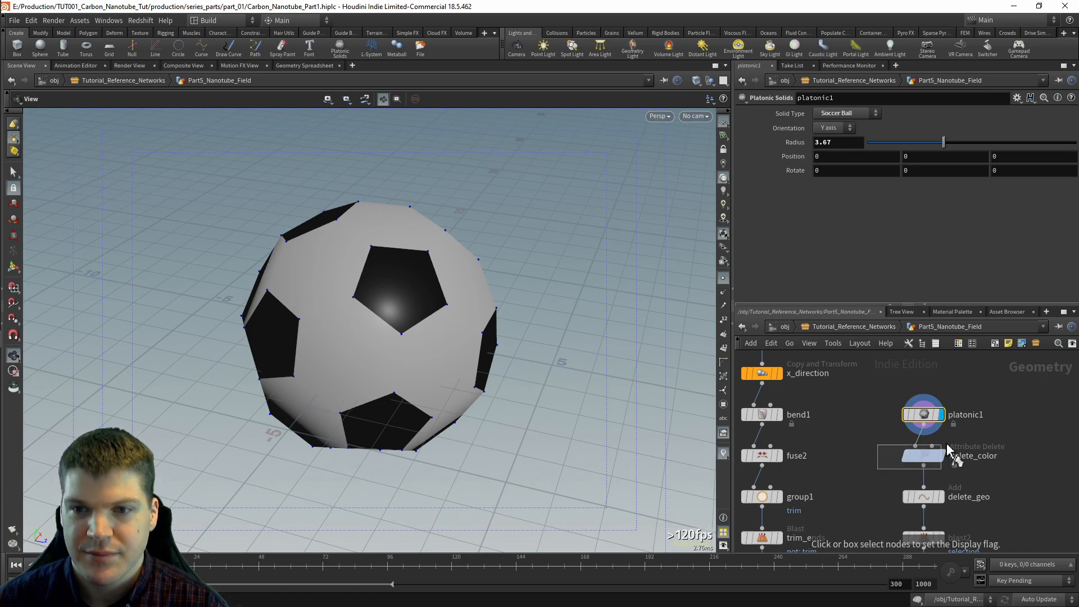
left_click(933, 453)
left_click(871, 472)
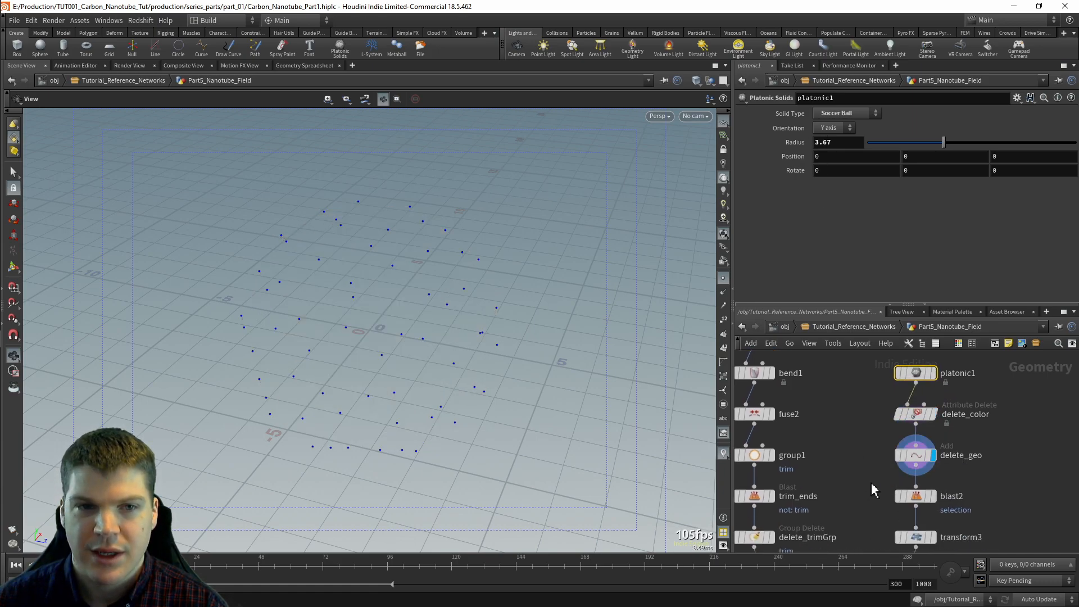
middle_click_drag(870, 482, 863, 440)
left_click(871, 474)
left_click(906, 455)
left_click_drag(349, 378, 352, 345)
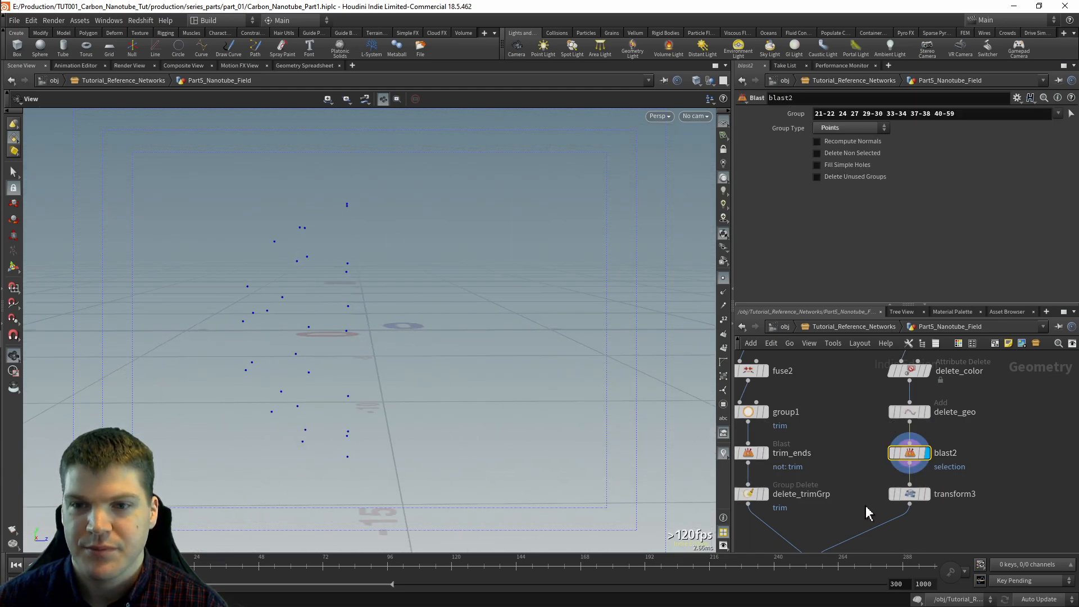
Step: Display the transform3 node and examine its translate and rotate settings
left_click(926, 494)
middle_click_drag(844, 491, 860, 439)
key("p")
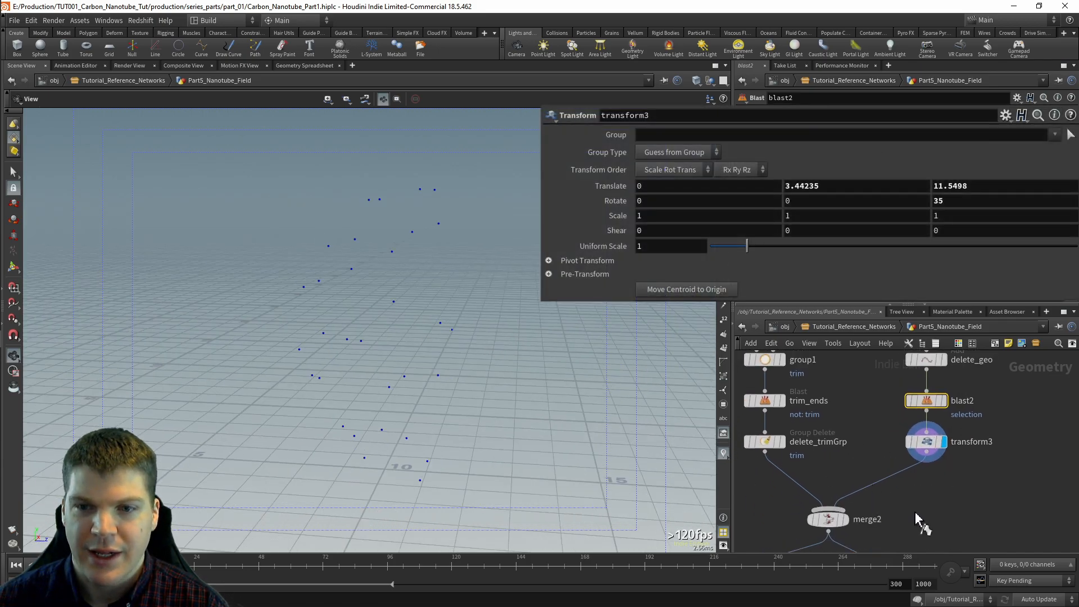
Step: Display the merge2 node and view the end cap joined to the tube points
left_click(831, 521)
left_click(829, 520)
left_click_drag(514, 396, 359, 333)
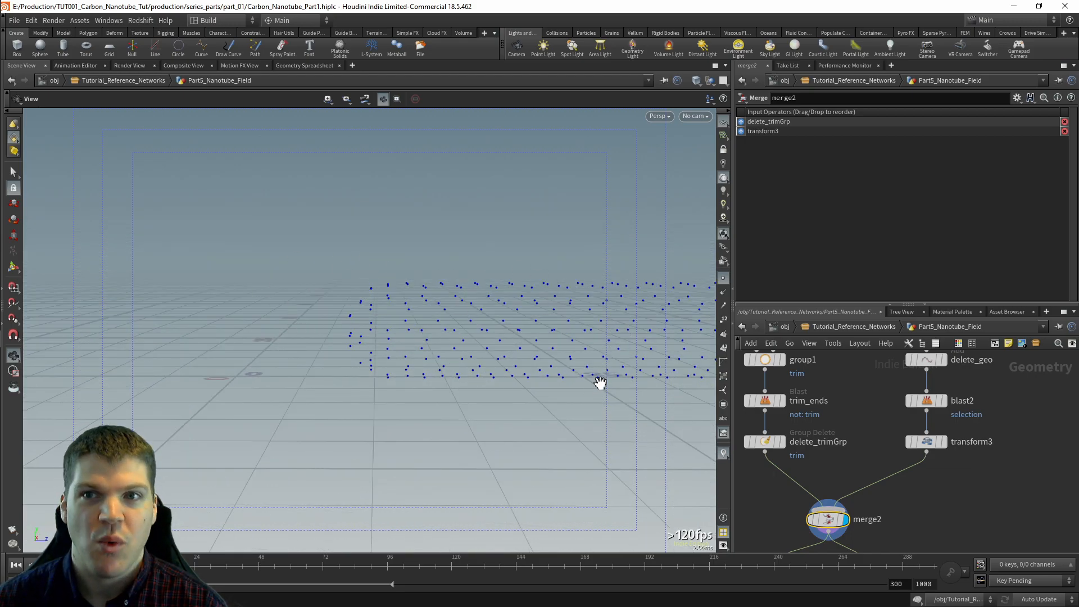
middle_click_drag(942, 530, 979, 447)
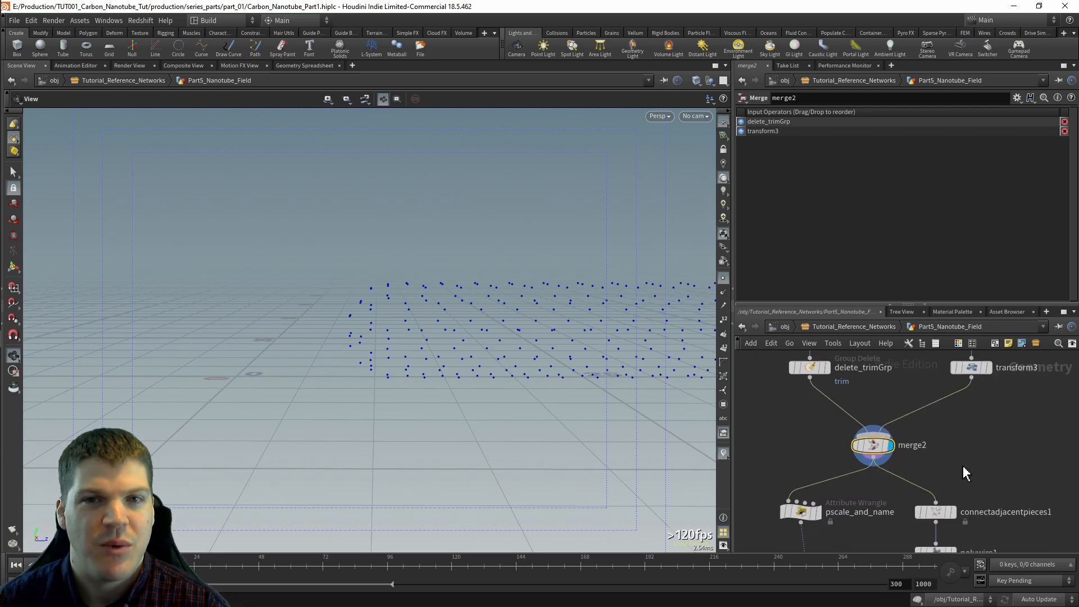
Step: Display the sphere1, pack1 and copytopoints1 nodes in turn to view the atom spheres on the tube points
middle_click_drag(960, 464, 936, 409)
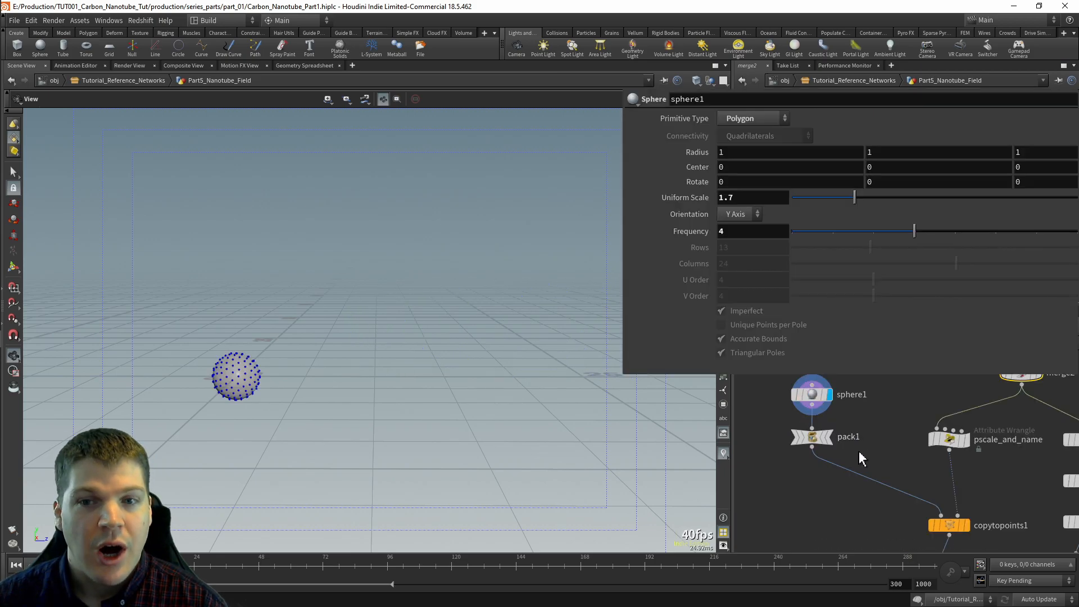
key("r")
left_click(823, 442)
middle_click_drag(852, 508, 815, 473)
key("r")
left_click(917, 491)
mouse_move(912, 493)
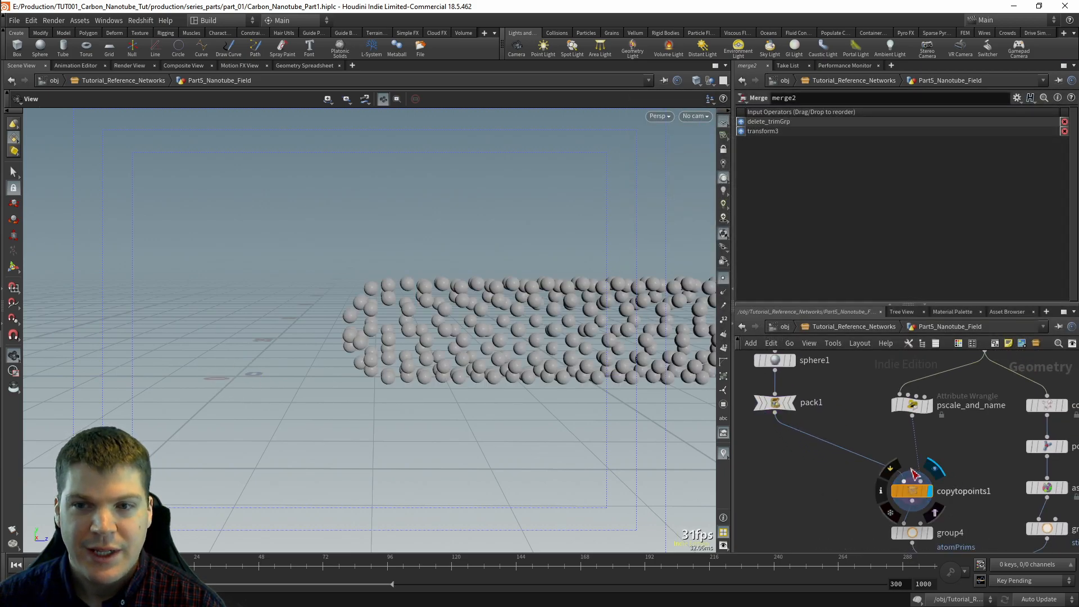
Step: Display the pscale_and_name wrangle and examine its VEX code and Scale parameter
left_click(928, 405)
left_click(912, 405)
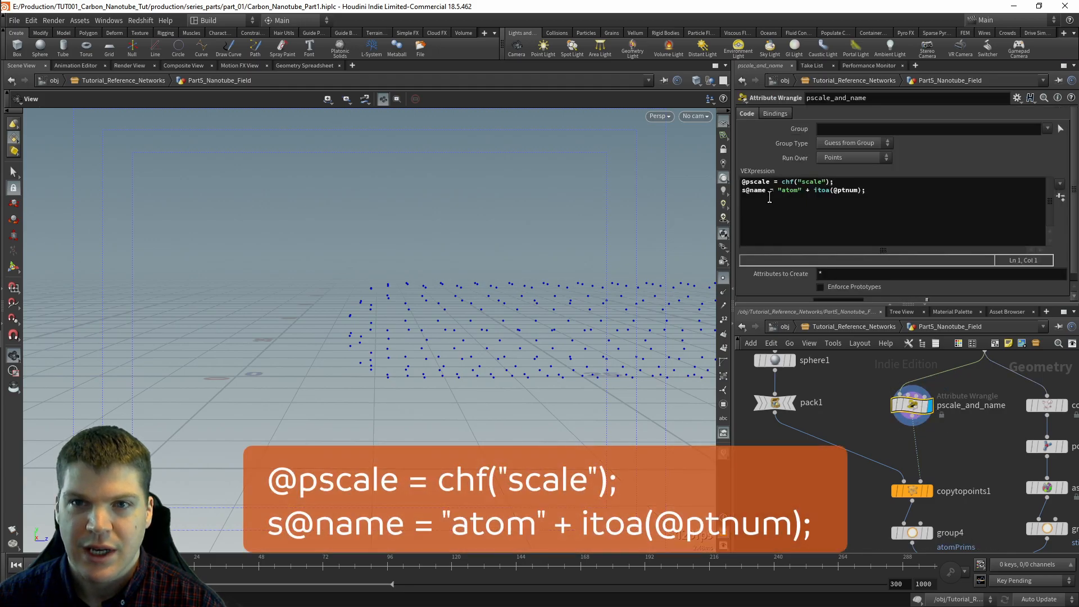
scroll(758, 269, "down", 1)
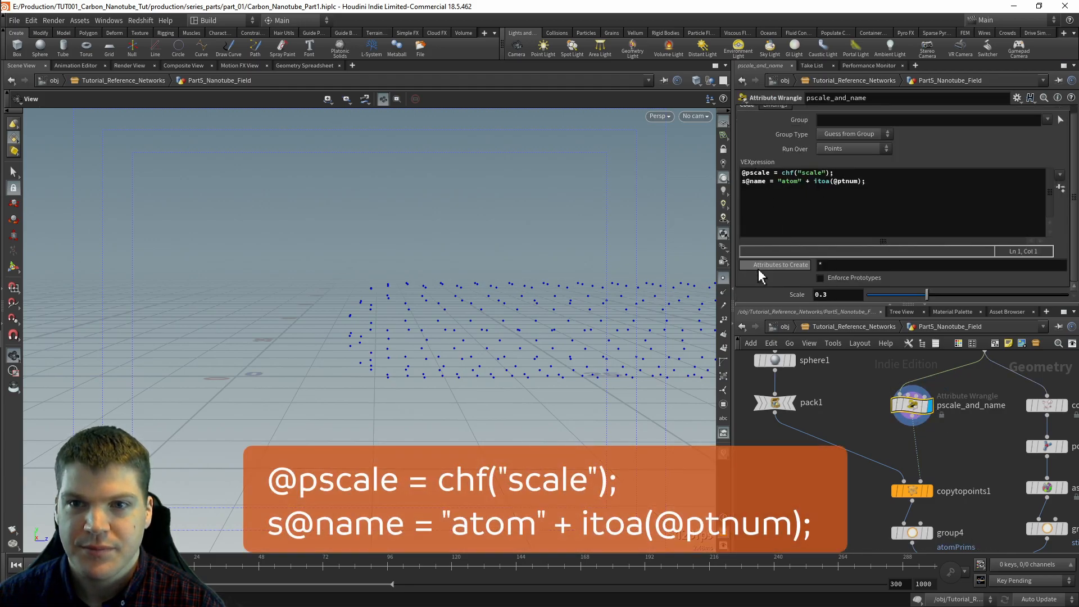
Step: Display the group4 node below copytopoints1 and examine its atomPrims group settings
middle_click_drag(882, 436, 819, 347)
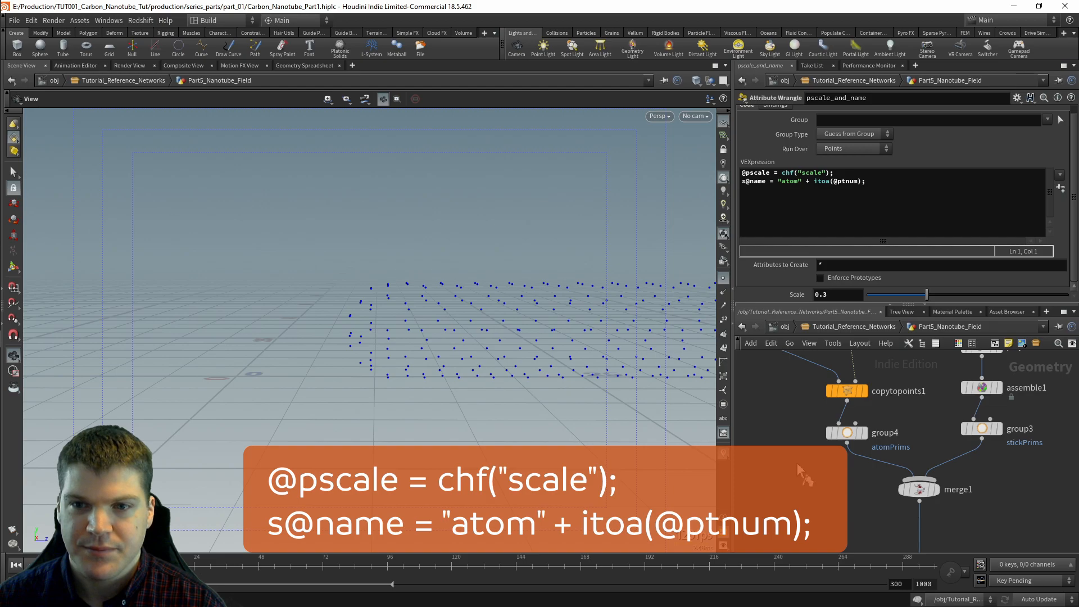
left_click(864, 433)
left_click(847, 434)
Step: Display the connectadjacentpieces1 node and review its connection type and search radius settings
middle_click_drag(920, 374, 873, 492)
left_click_drag(889, 441, 997, 415)
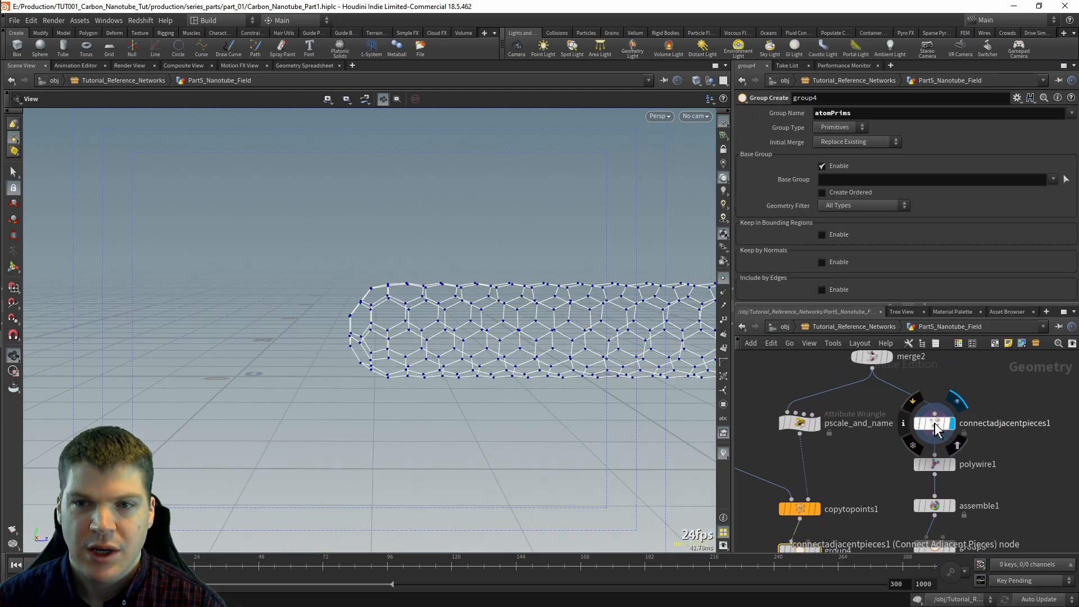
left_click(935, 423)
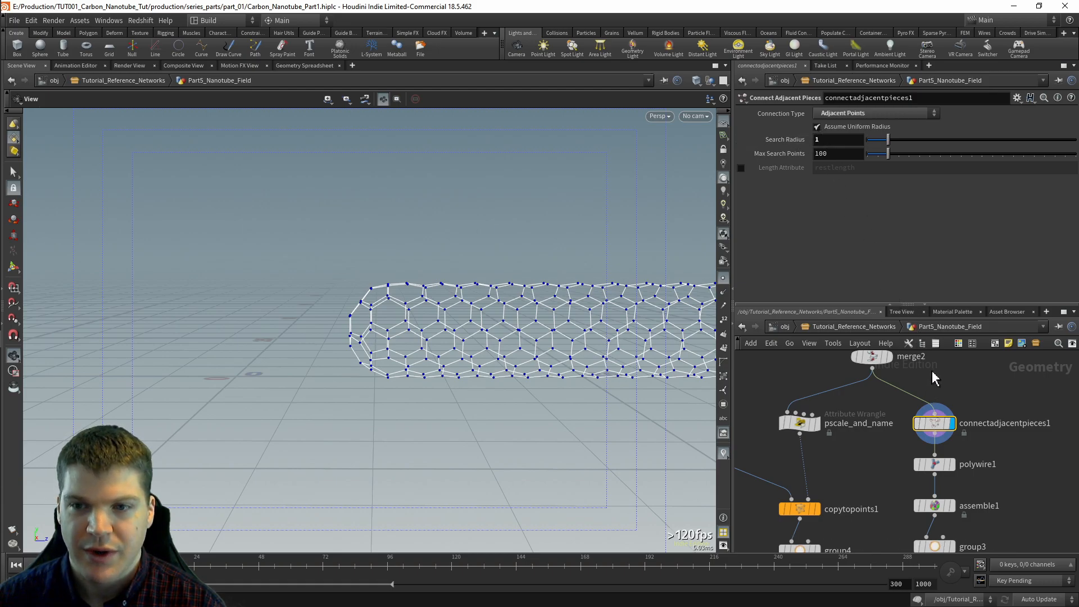
Step: Display the polywire1 node, review its wire settings and view the tube's bonds up close
left_click_drag(898, 457, 957, 473)
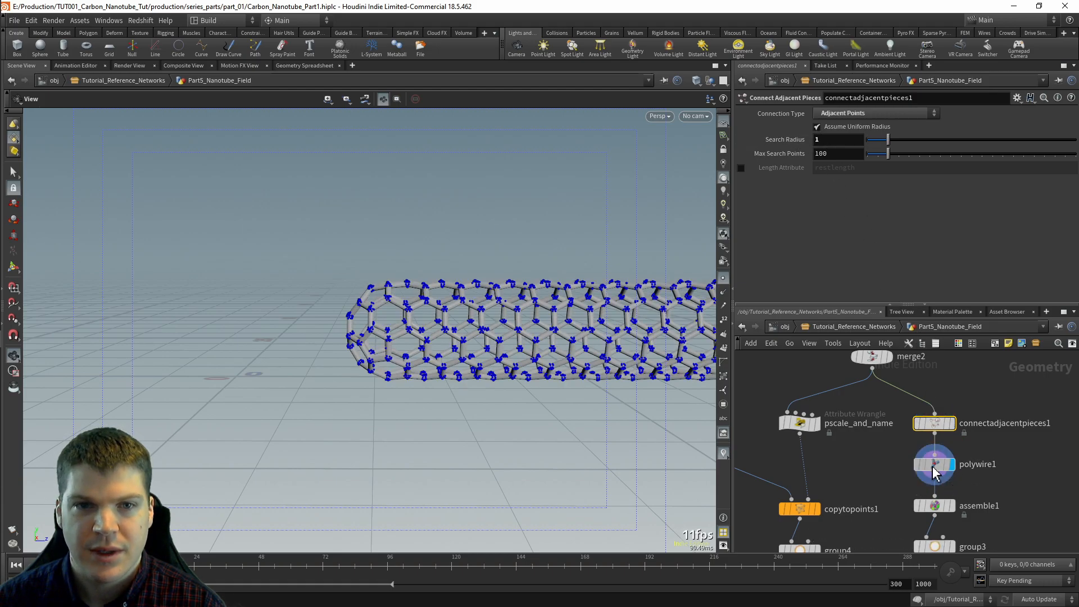
left_click(933, 467)
scroll(434, 352, "up", 6)
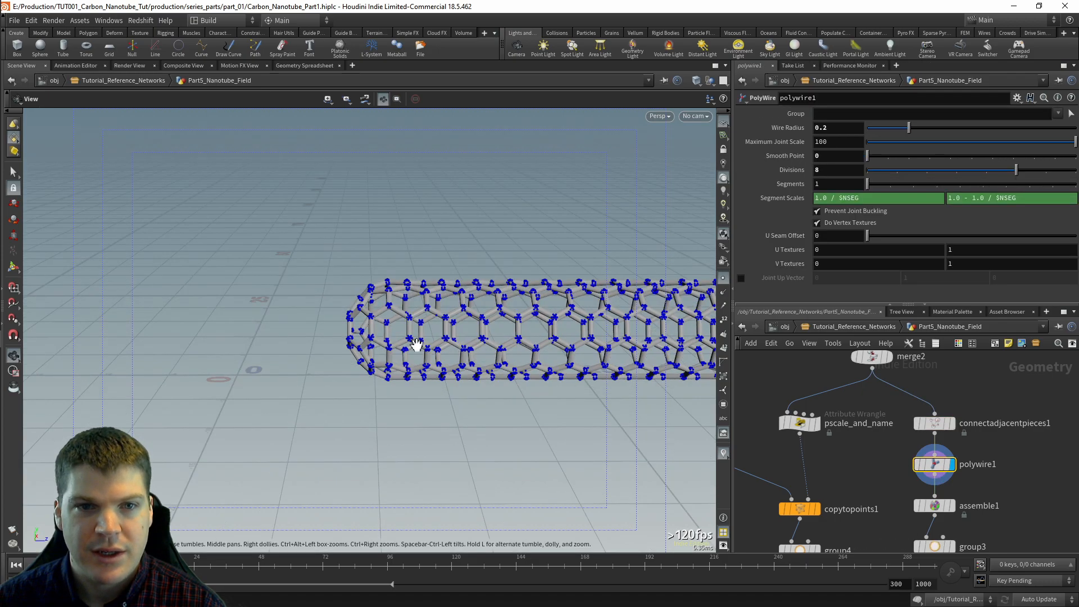
left_click_drag(524, 337, 468, 337)
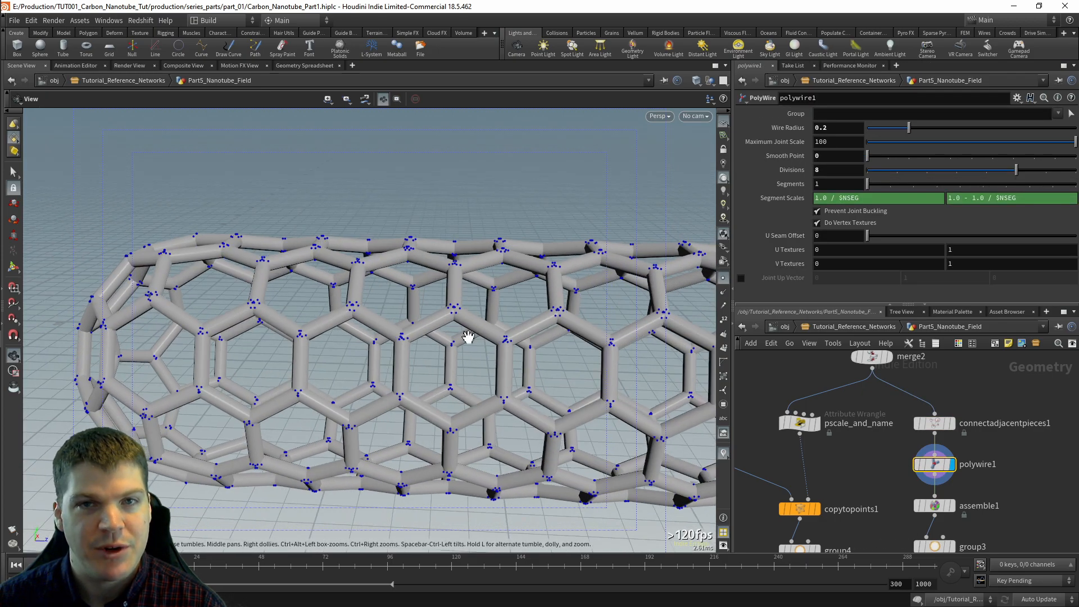
Step: Display the assemble1 node below polywire1 and review its output prefix and packed geometry settings
middle_click_drag(850, 477, 846, 419)
left_click(949, 447)
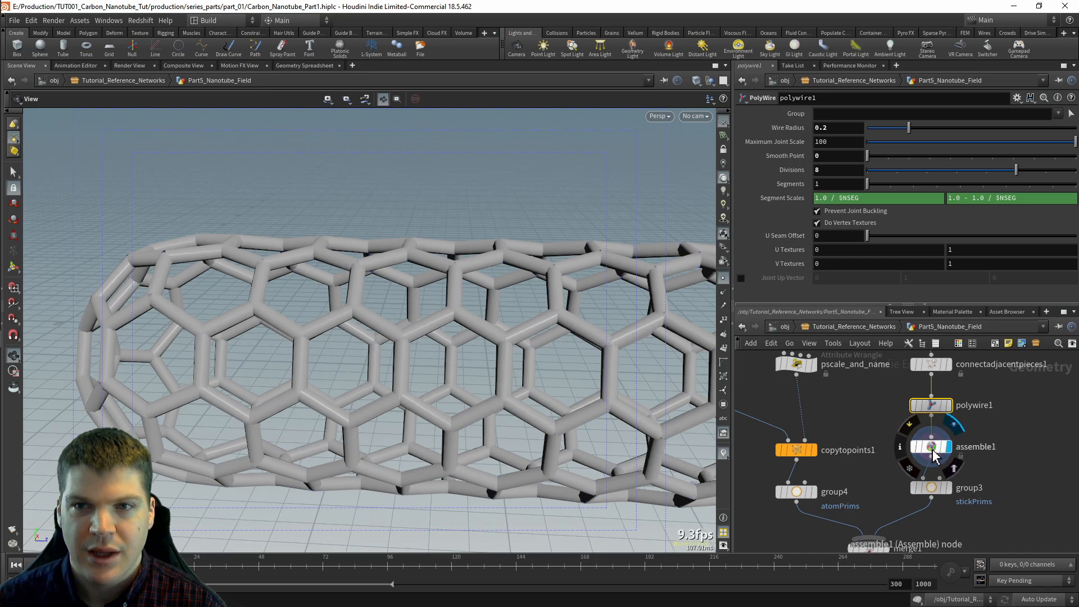
left_click(932, 450)
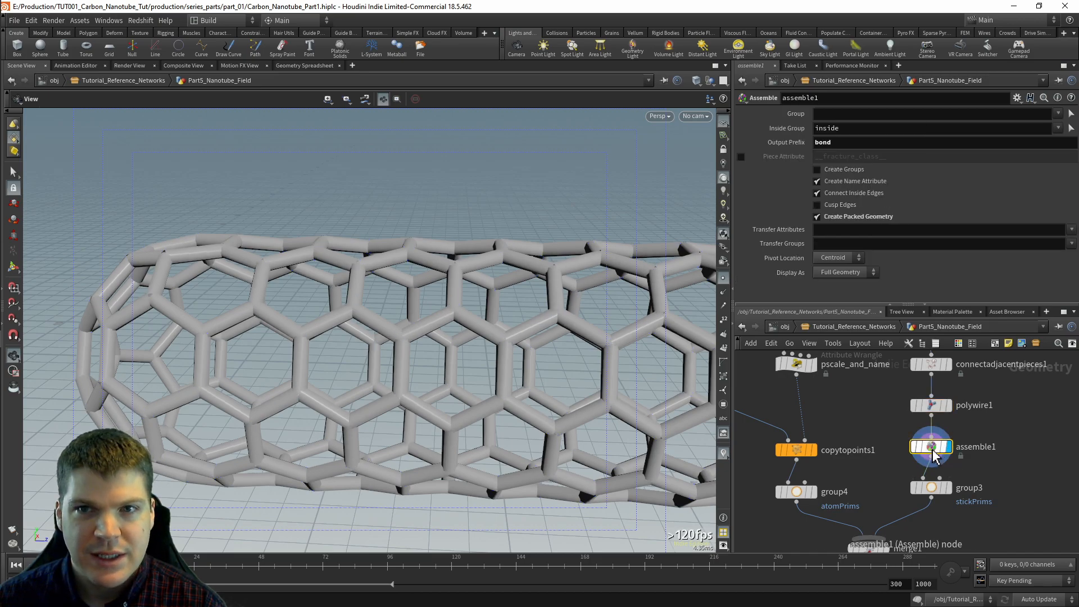
Step: Display the group3 node below assemble1, examine its stickPrims group settings and view more of the tube
left_click(948, 488)
left_click(932, 488)
scroll(373, 352, "down", 5)
left_click_drag(373, 352, 406, 346)
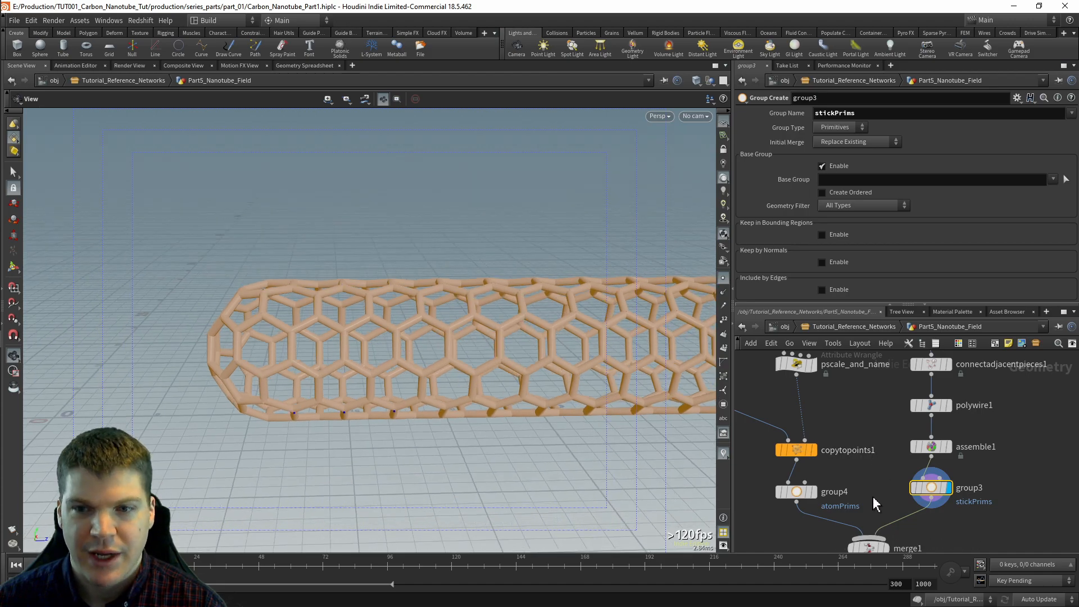
Step: Display the merge1 node that joins the atomPrims and stickPrims branches
middle_click_drag(872, 496, 886, 426)
left_click(898, 479)
left_click(881, 479)
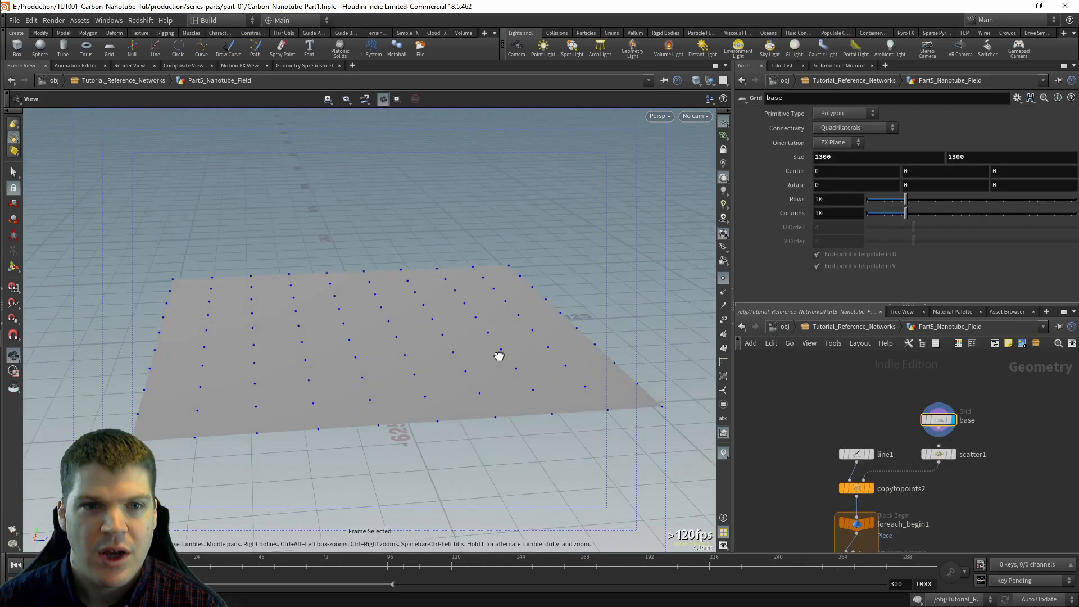
Step: Frame the base grid in the viewport, and display scatter1 to review its point count and seed settings
key("f")
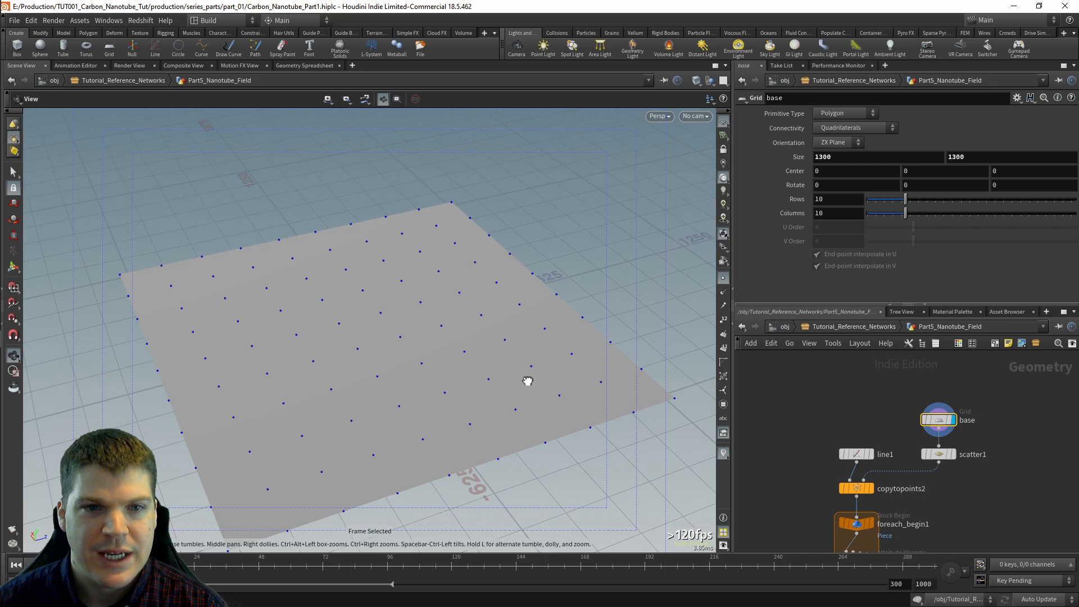
left_click(949, 455)
left_click(939, 455)
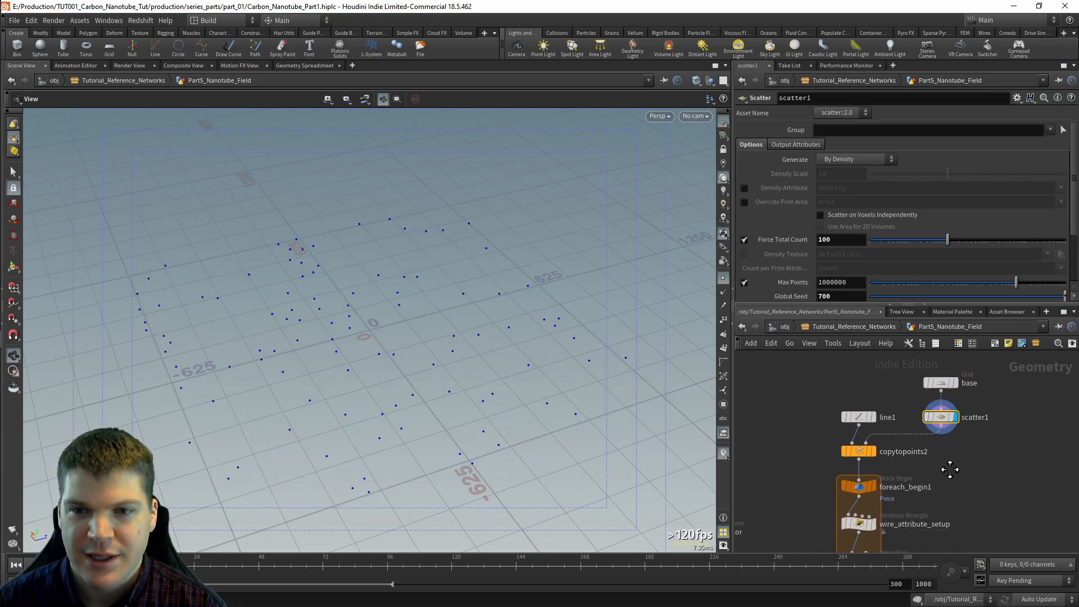
Step: Display the line1 node, review its length and point settings and inspect the vertical line
left_click(872, 414)
left_click(858, 413)
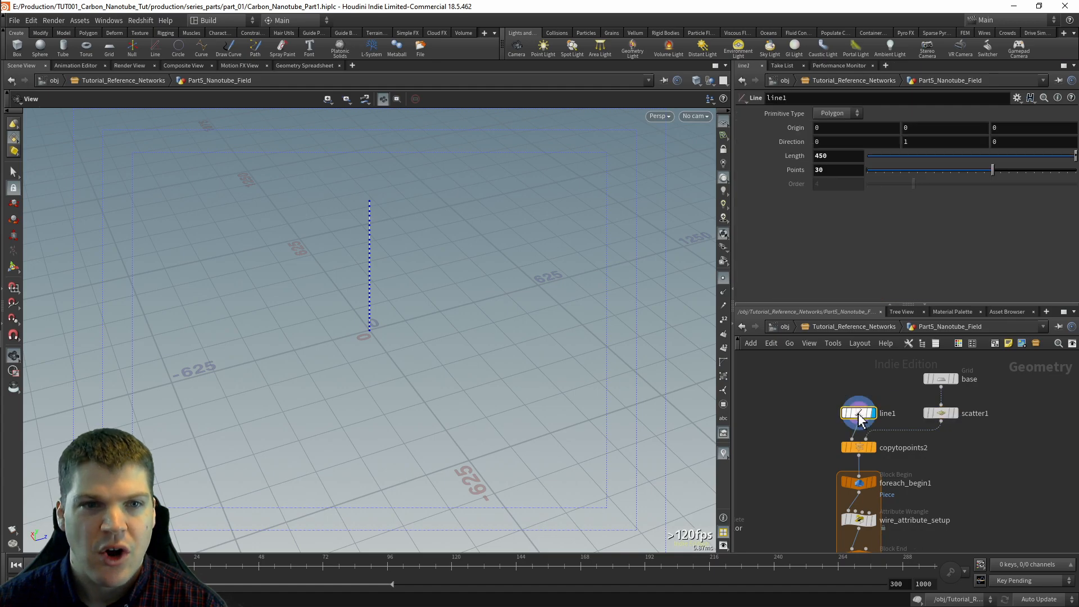
left_click_drag(417, 322, 427, 292)
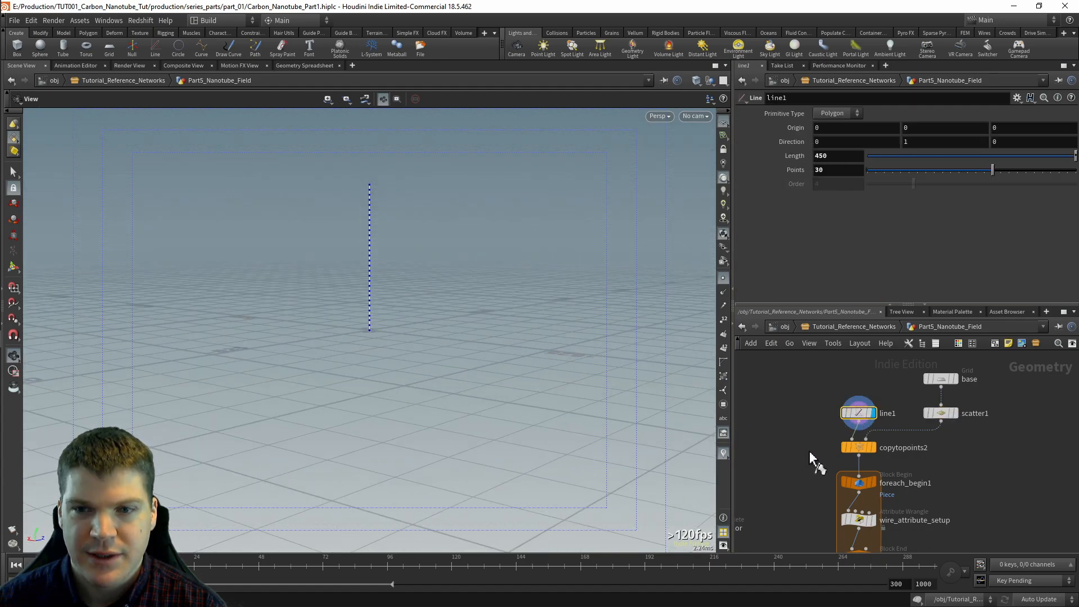
Step: Display the copytopoints2 node and inspect the field of lines copied onto the scattered points
left_click(872, 448)
left_click(858, 448)
left_click_drag(449, 304, 409, 349)
scroll(990, 448, "down", 3)
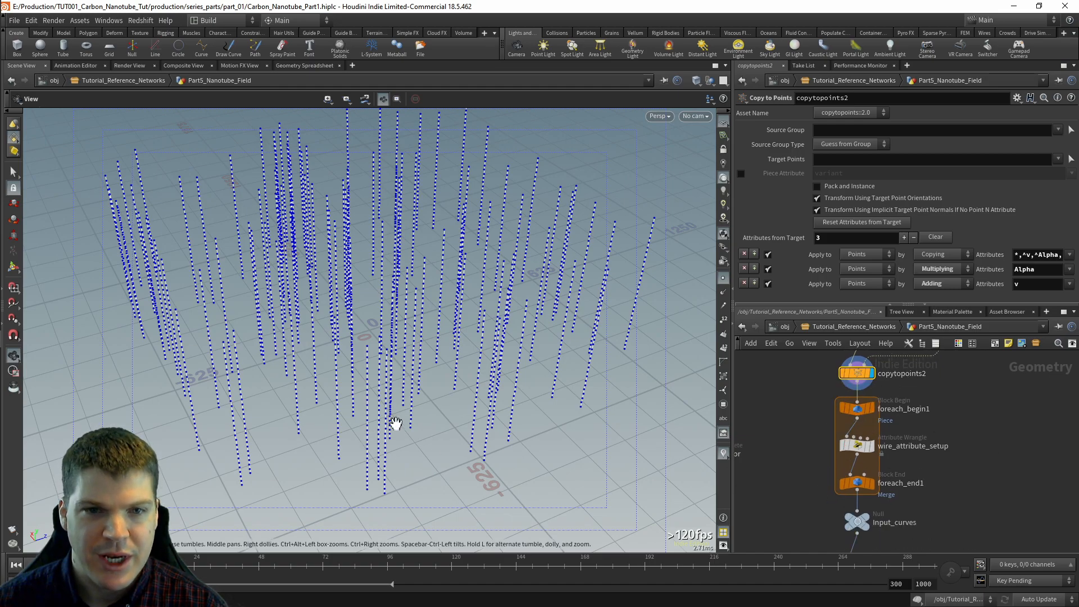
Step: Display the wire_attribute_setup wrangle, examine its gluetoanimation VEX code and show point numbers on the line
key("r")
left_click_drag(823, 459, 890, 431)
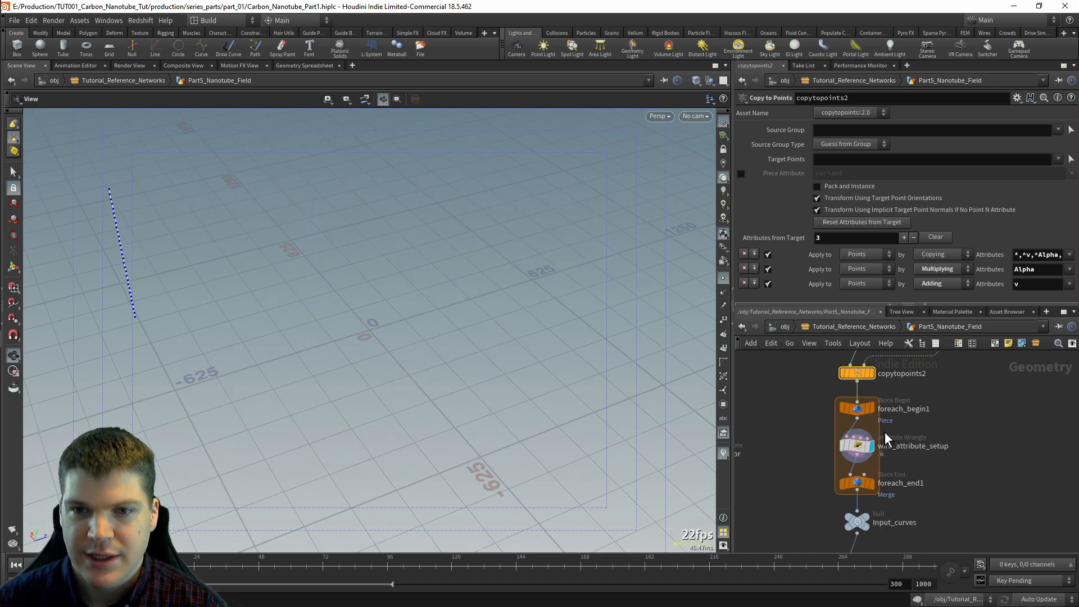
left_click(853, 446)
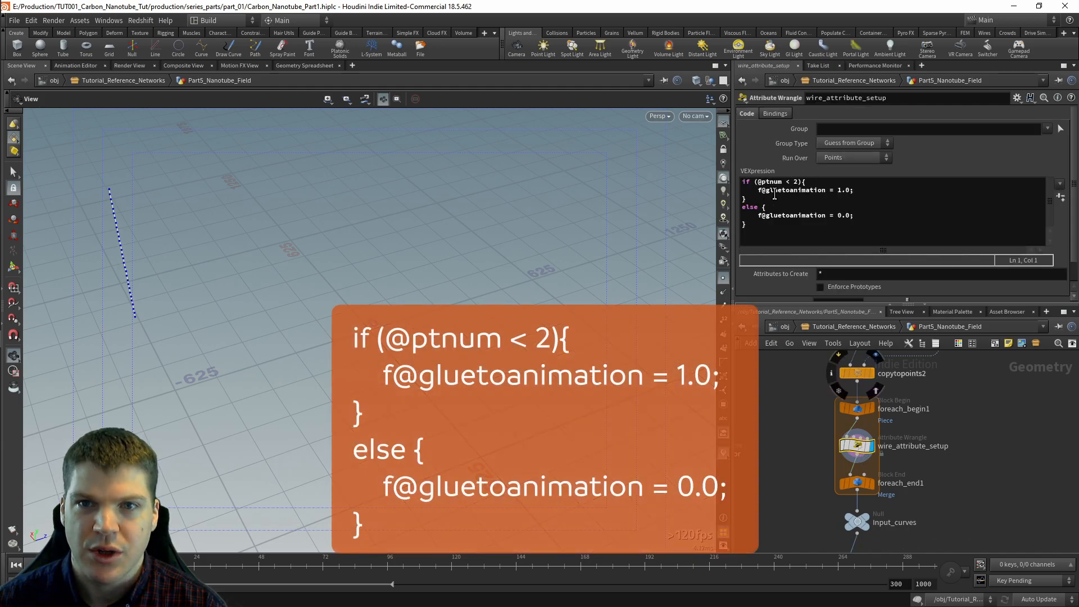
left_click_drag(496, 231, 659, 403)
left_click(724, 320)
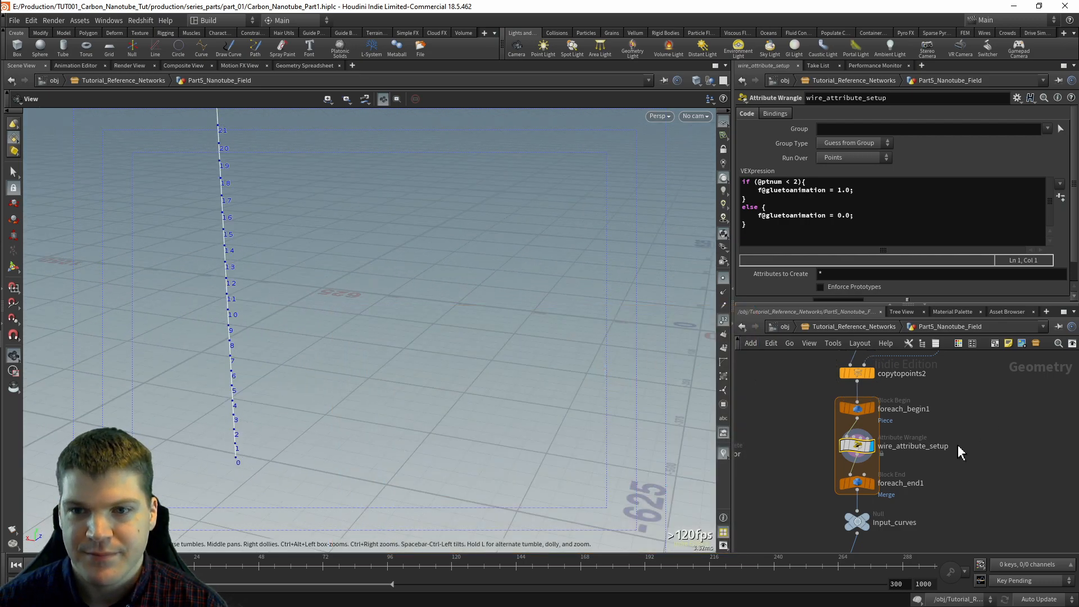
Step: Display the Input_curves null and go inside the wire_dopnet network
scroll(957, 499, "down", 2)
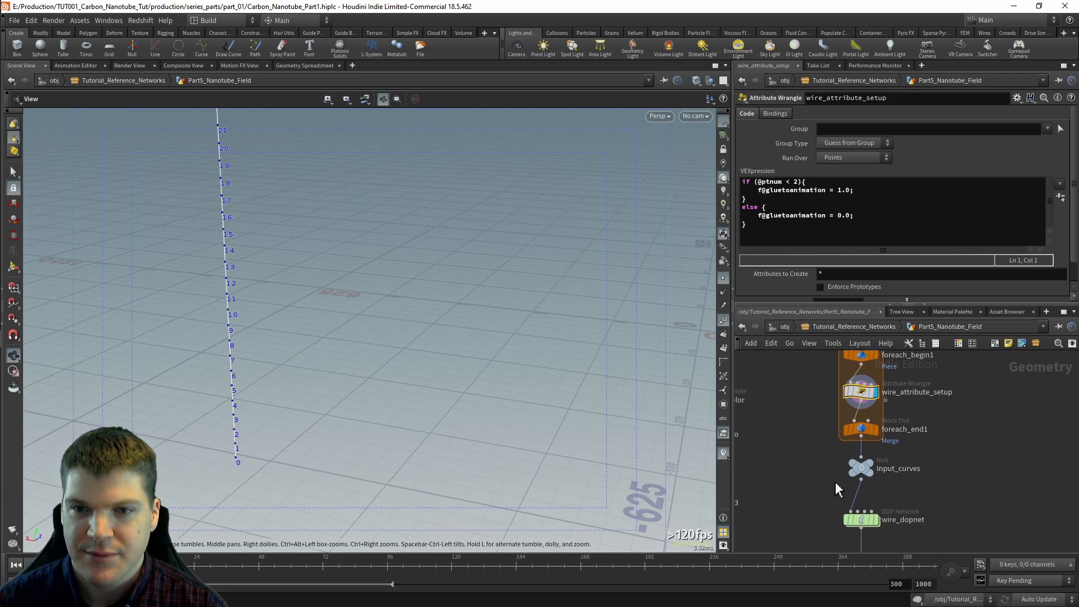
left_click(869, 473)
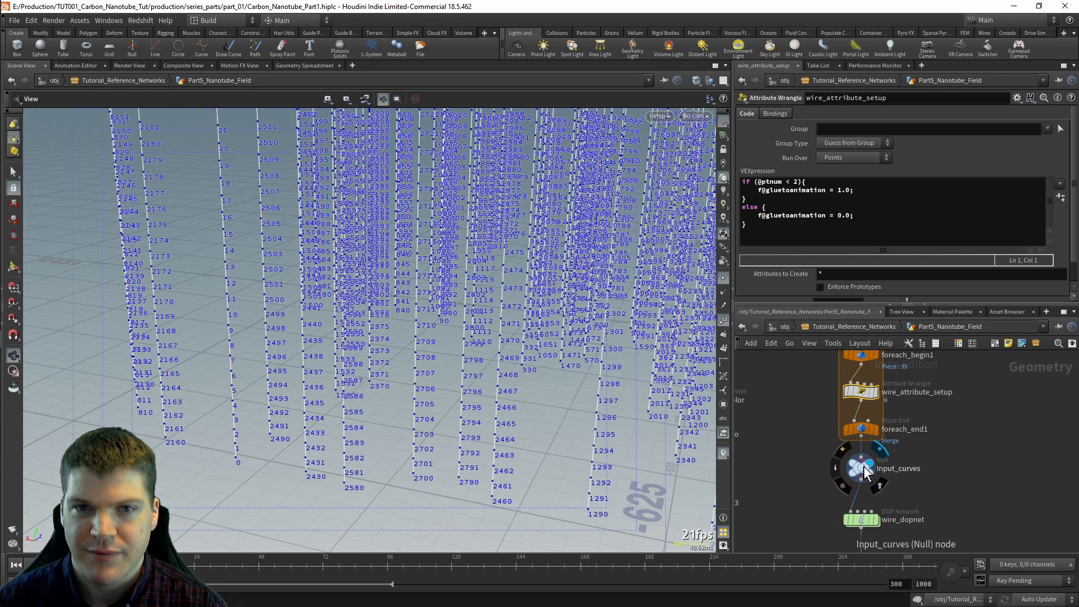
scroll(868, 471, "down", 2)
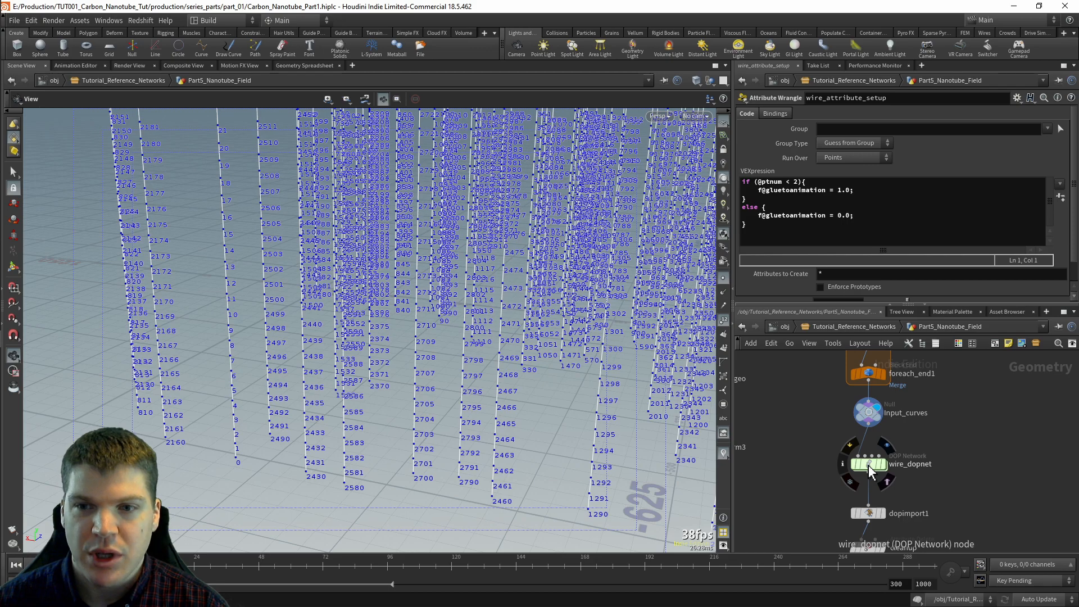
double_click(868, 465)
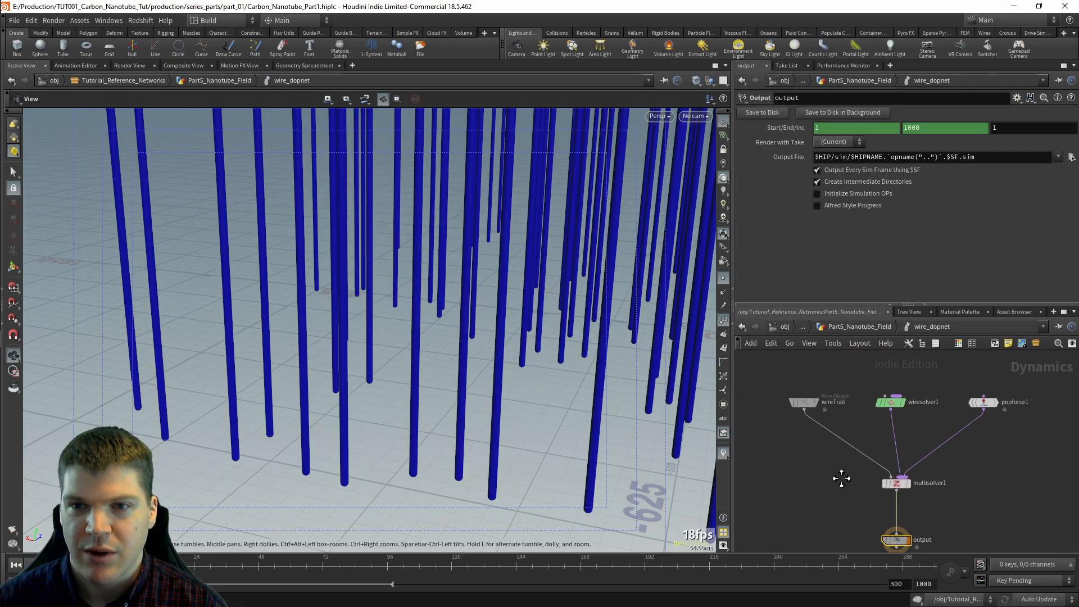
Step: Review the wiresolver1 settings and the wireTrail object's SOP path and target geometry settings
left_click(894, 405)
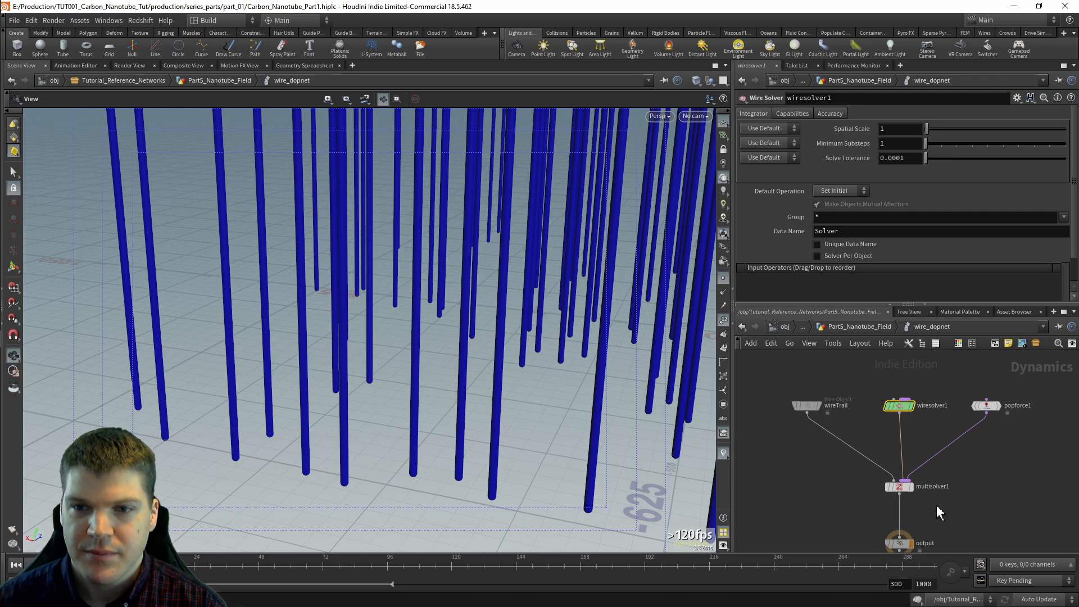
left_click(807, 405)
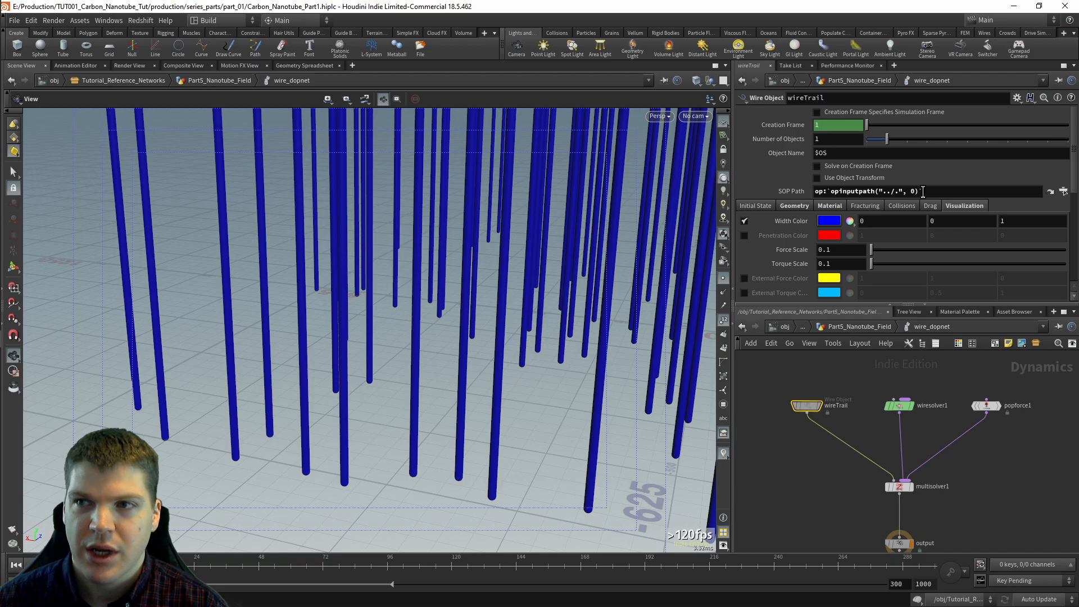
left_click_drag(409, 242, 304, 306)
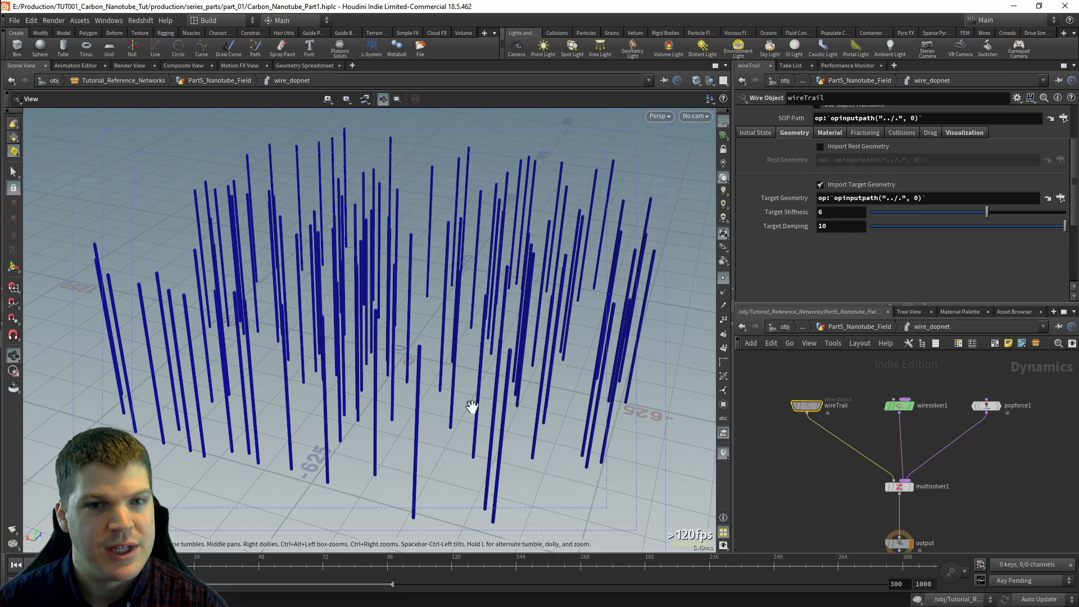
Step: Review wireTrail's physical, elasticity and plasticity material settings and its visualization options
left_click(831, 134)
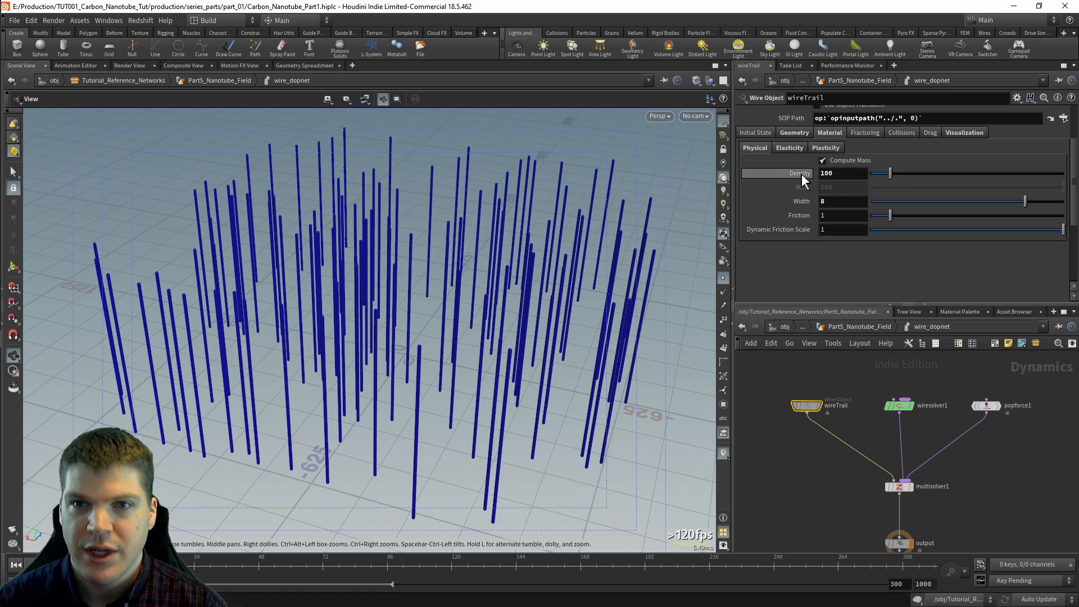
left_click(793, 149)
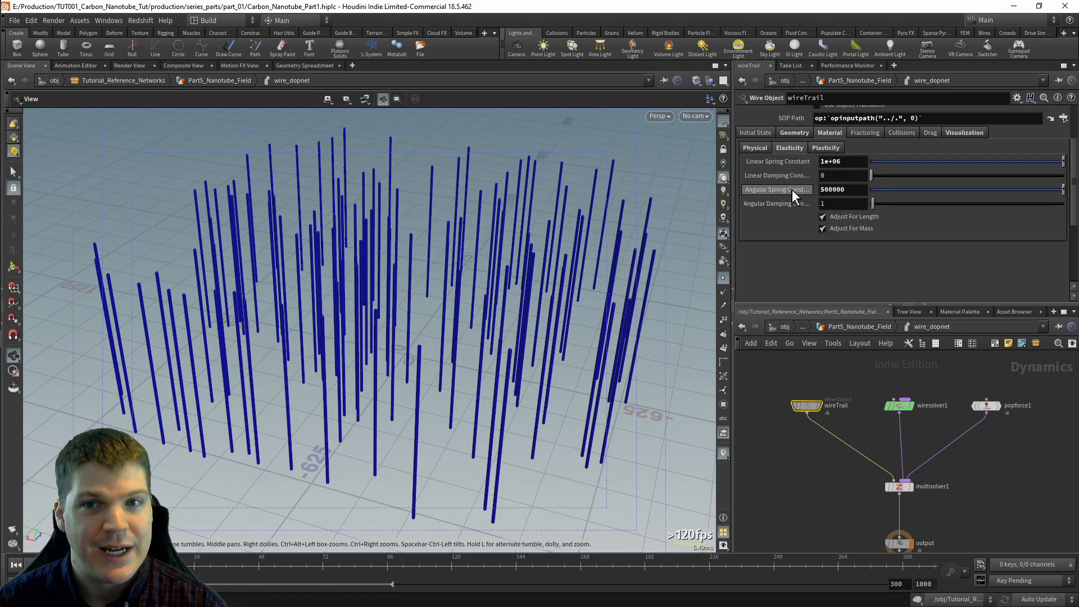
left_click(825, 147)
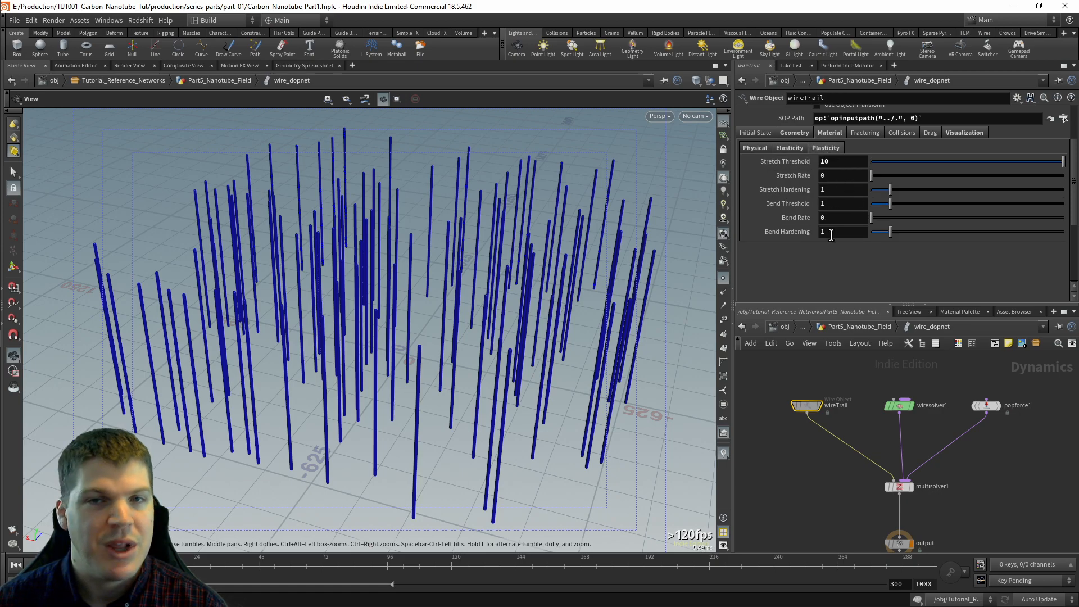
left_click(962, 133)
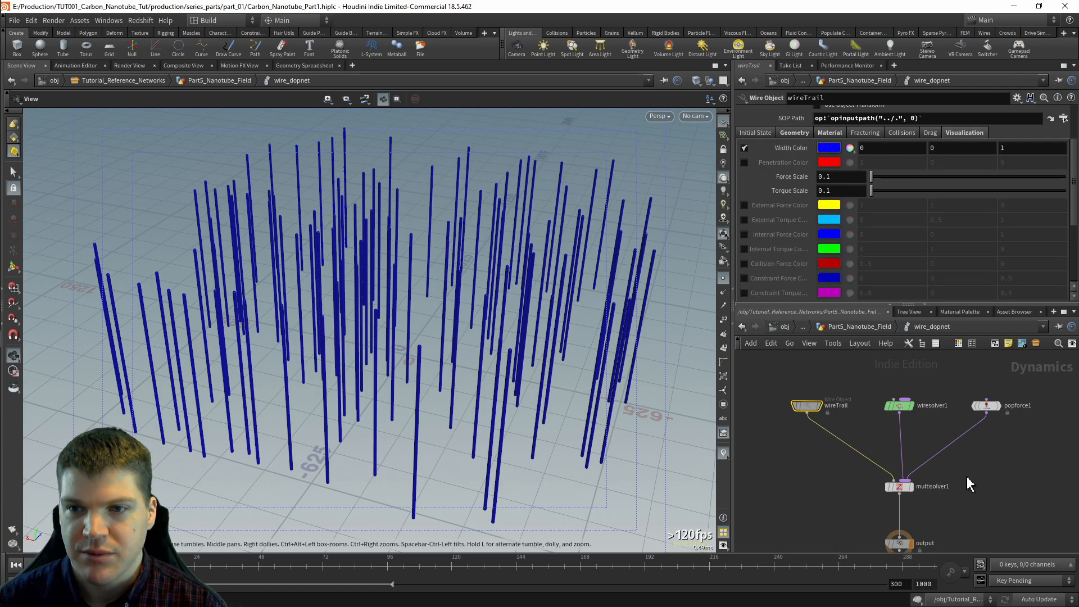
Step: Examine the popforce1 noise settings, including amplitude, swirl size, turbulence and the time-based offset expressions
left_click(985, 405)
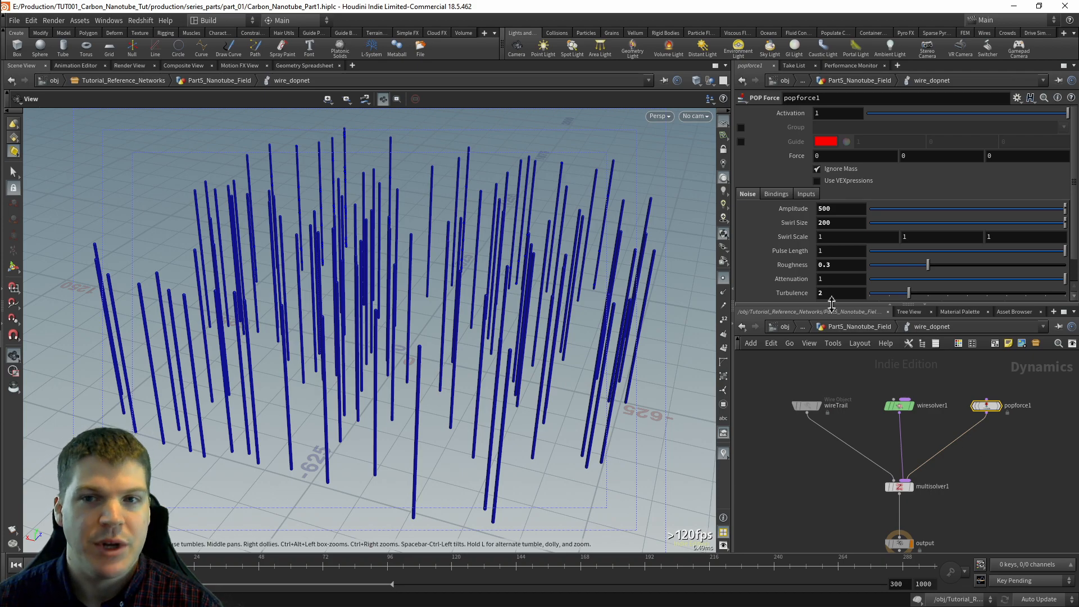
scroll(781, 225, "down", 1)
scroll(781, 227, "down", 1)
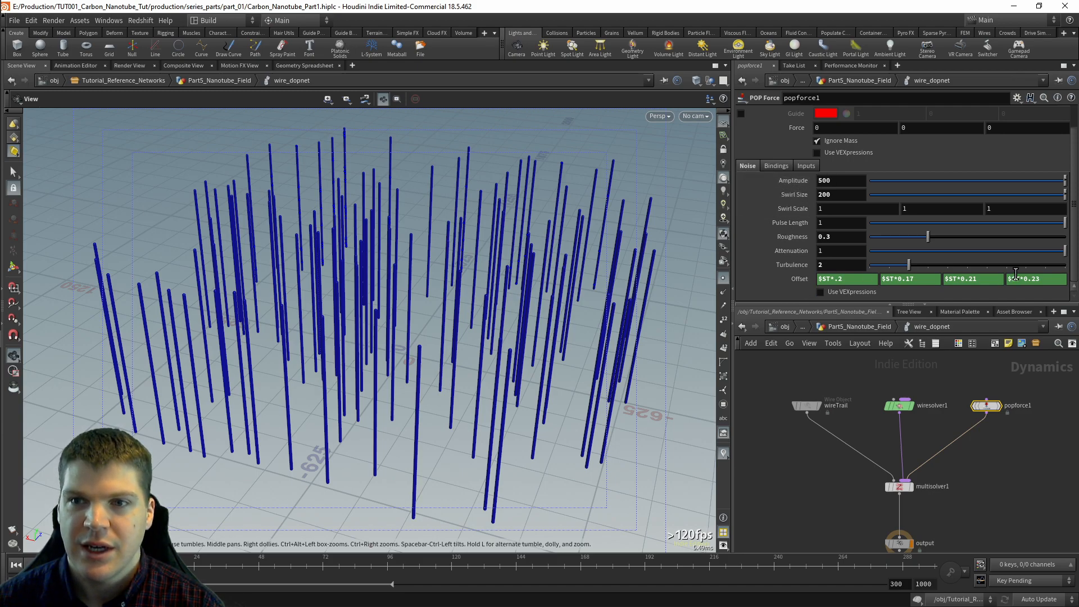
Step: Play the wire simulation and inspect the swaying wires from several angles
key("Up")
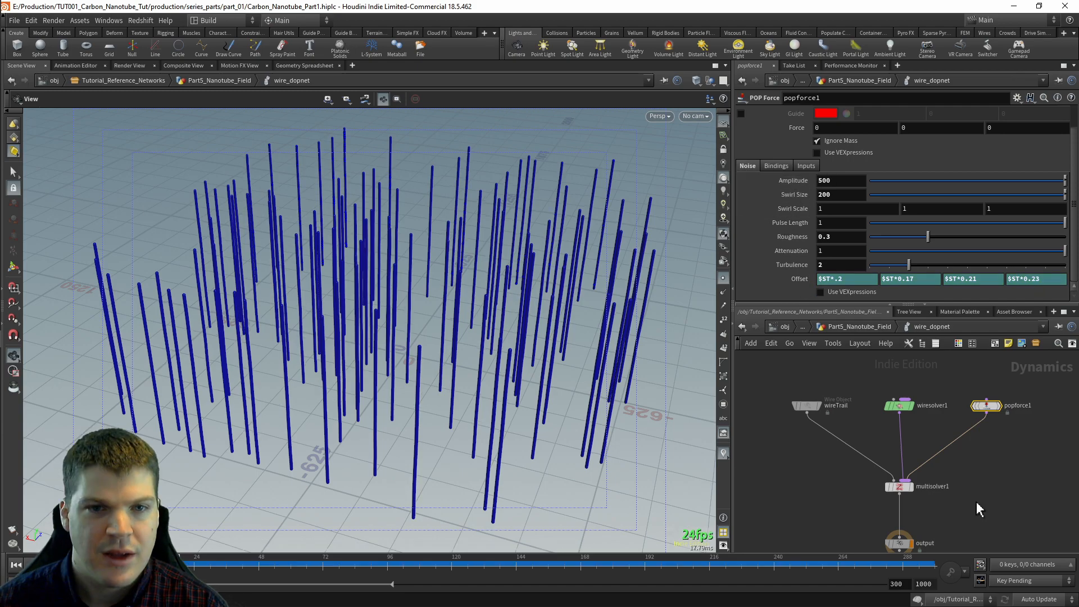
left_click_drag(358, 423, 390, 404)
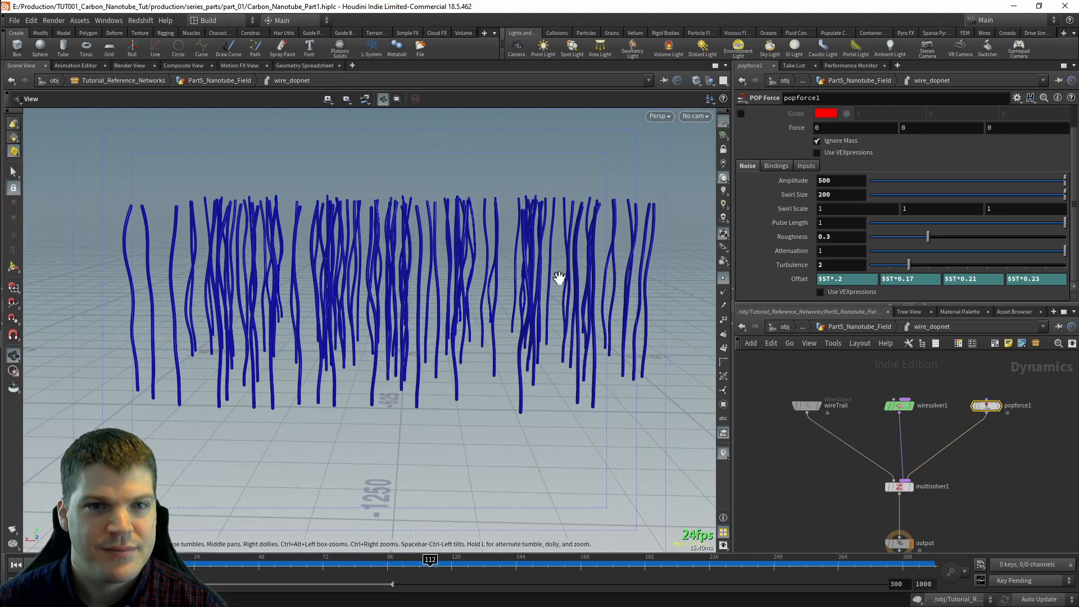
left_click_drag(568, 282, 482, 320)
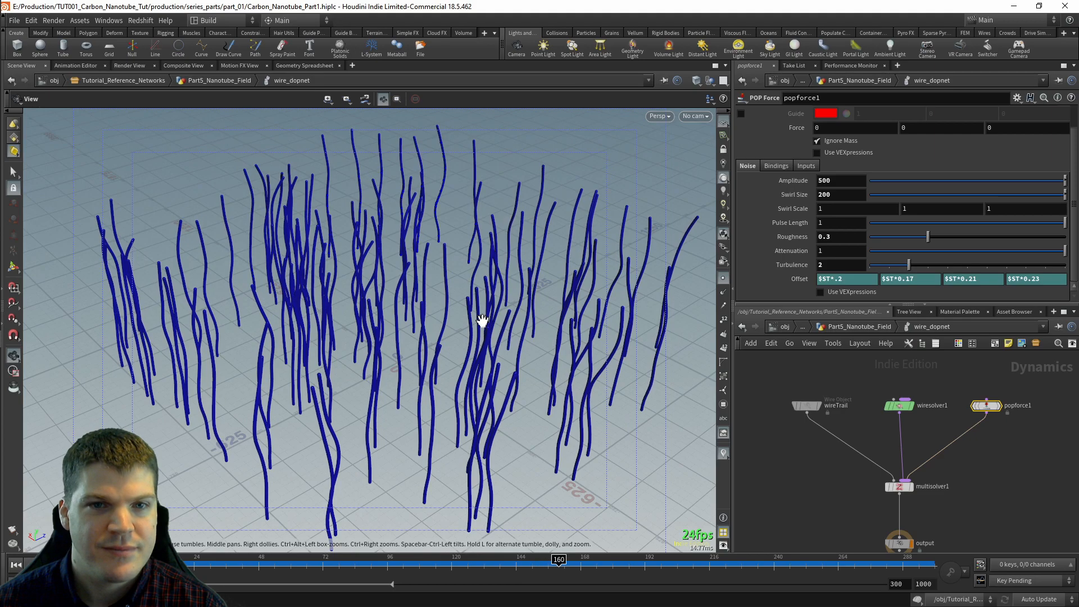
Step: Return to the Part5_Nanotube_Field network and review the dopimport1 and cleanup nodes below wire_dopnet
key("u")
left_click(876, 427)
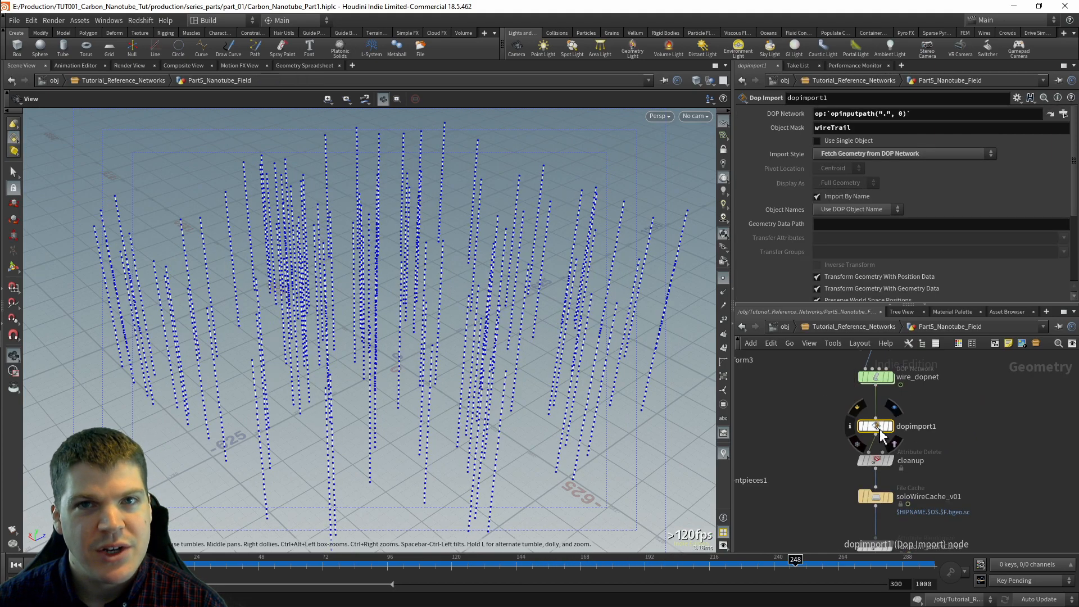
middle_click_drag(954, 425, 961, 389)
left_click(878, 409)
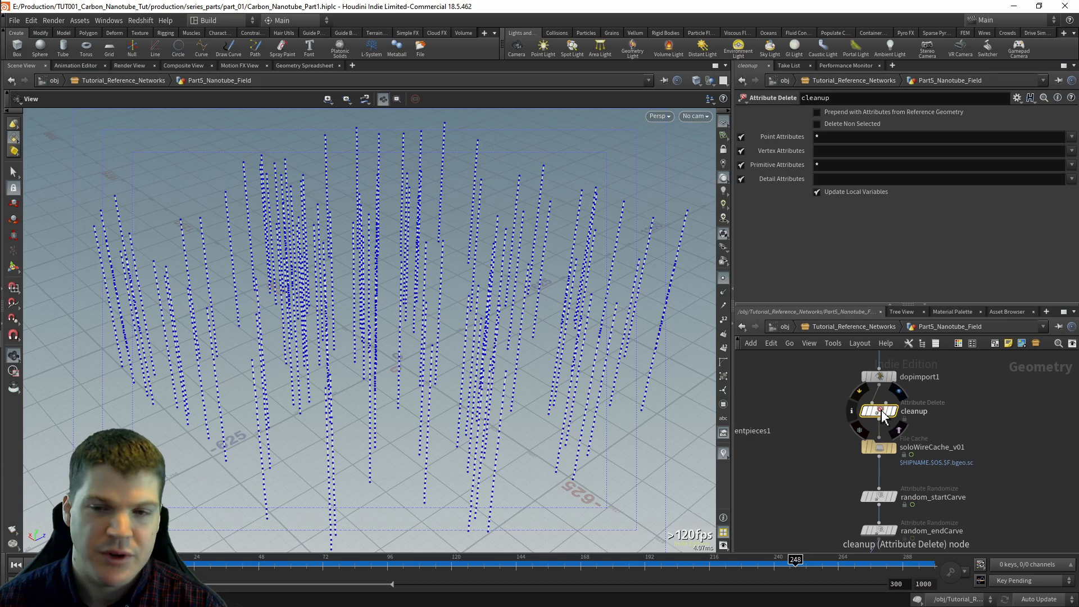
Step: Display the soloWireCache_v01 file cache, review its save settings and scrub through the cached animation
middle_click_drag(837, 466, 838, 438)
left_click(882, 421)
left_click_drag(450, 534, 495, 545)
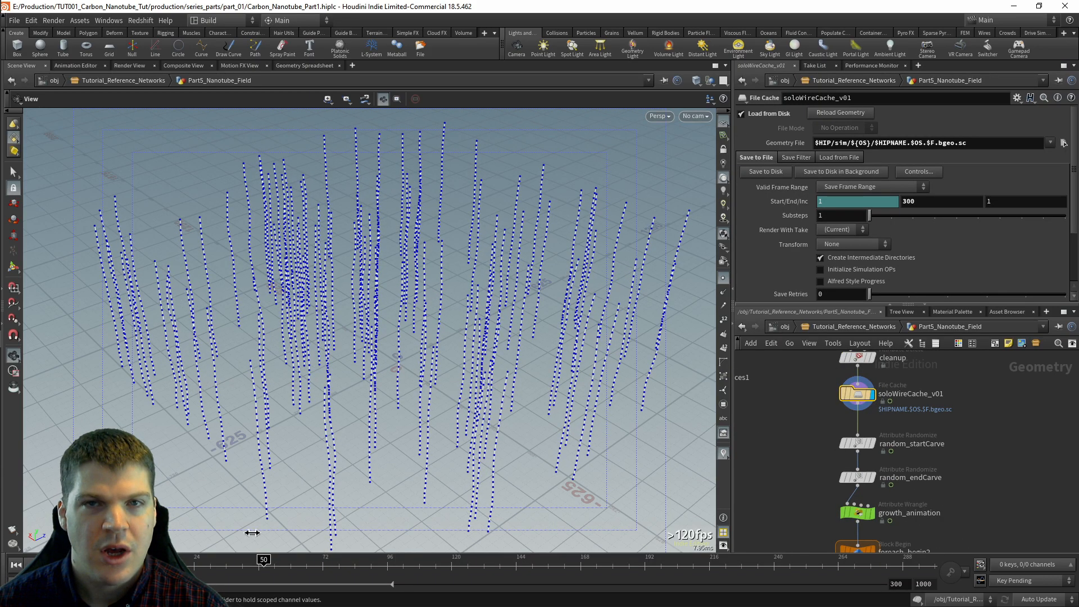
Step: Display the random_startCarve and random_endCarve nodes and review their attribute names and minimum and maximum values
middle_click_drag(810, 494, 808, 466)
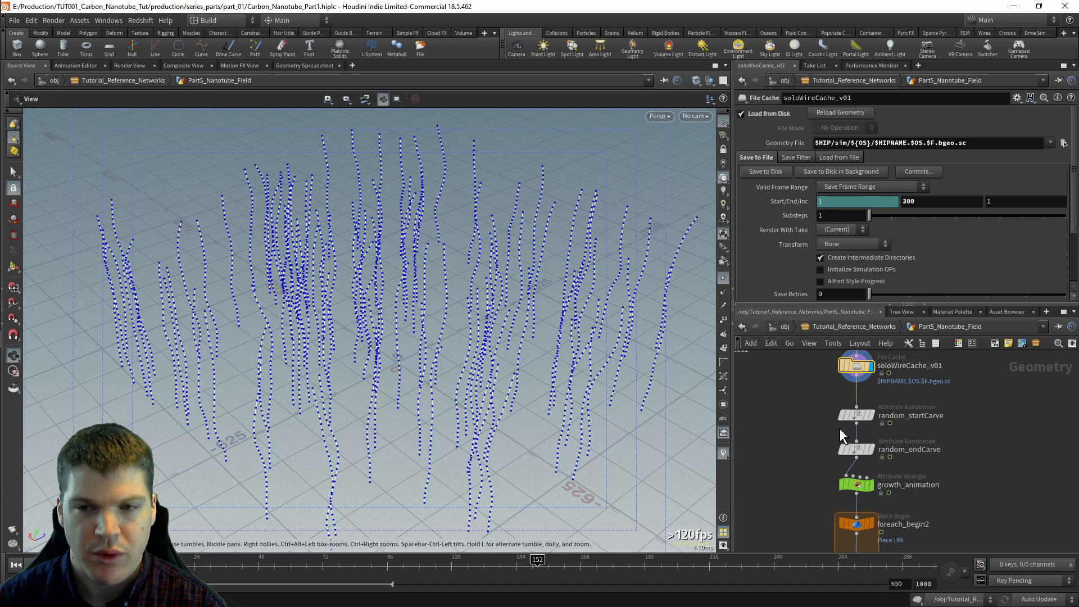
left_click(856, 417)
left_click(875, 394)
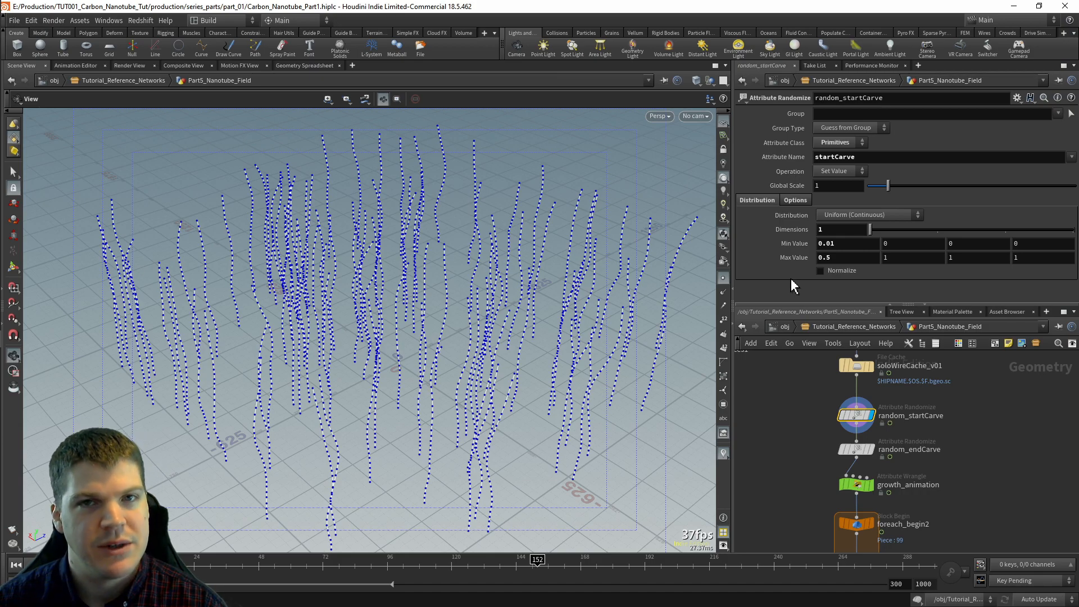
left_click(855, 451)
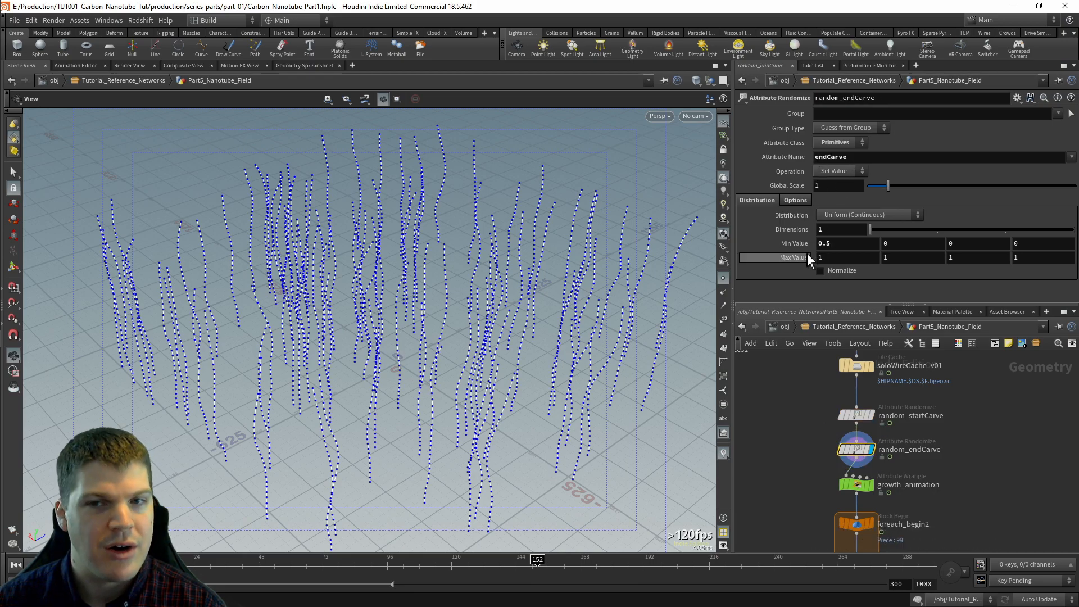
Step: Display the growth_animation wrangle and examine its VEX code for the carve attribute
middle_click_drag(823, 475, 819, 427)
left_click(854, 440)
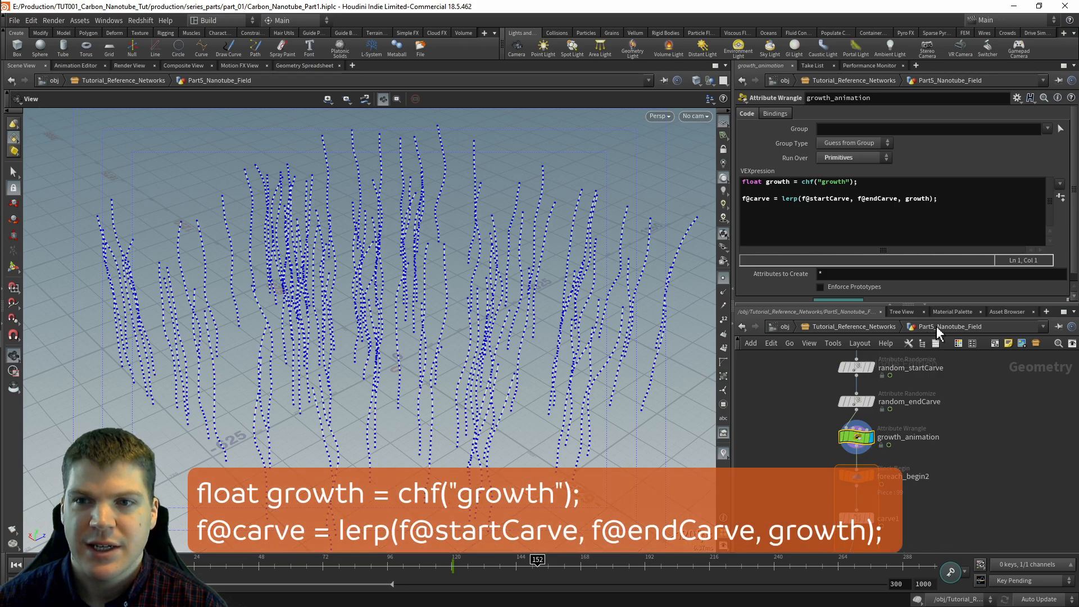
Step: Review the Growth parameter of the growth_animation wrangle and scrub the timeline to frame 121
left_click(1060, 197)
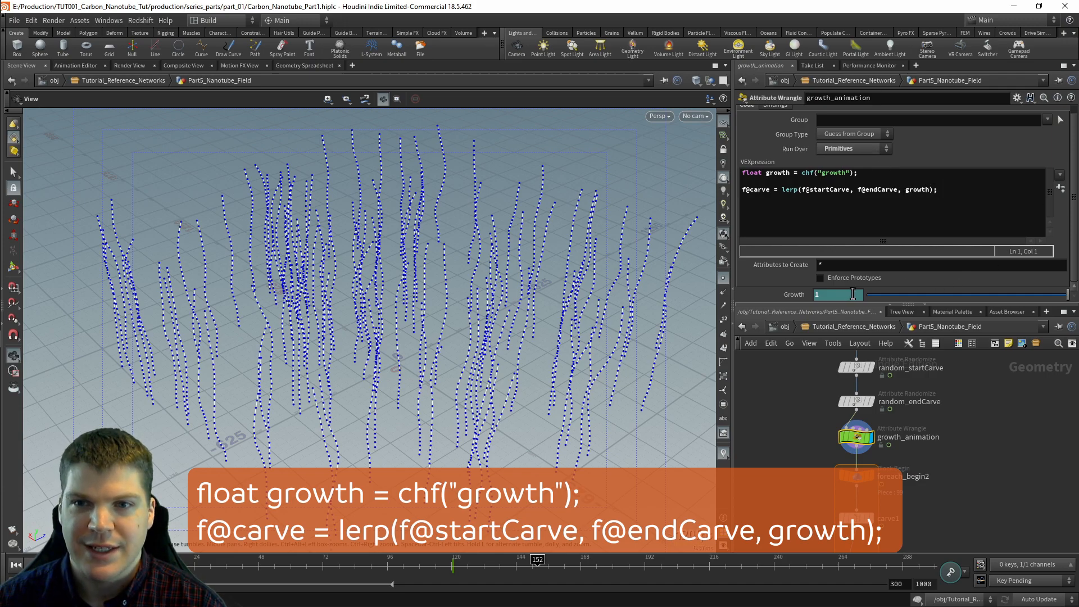
mouse_move(224, 564)
left_mouse_down()
mouse_move(175, 561)
mouse_move(454, 560)
left_mouse_up()
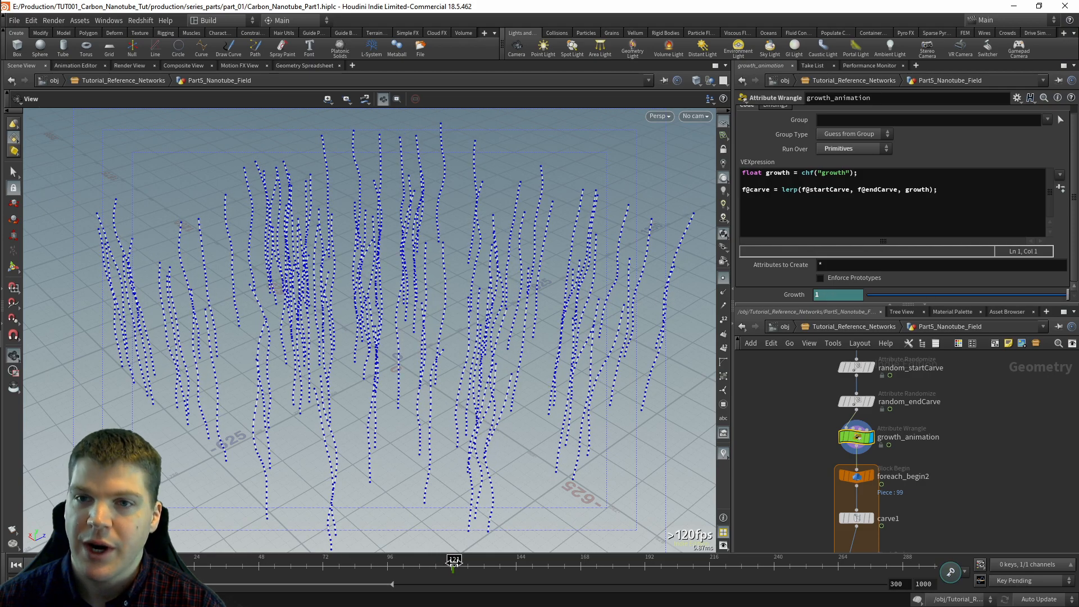
Step: Examine foreach_end2 and carve1's Second U expression, then display the loop's output and scrub through the growth animation
middle_click_drag(779, 466, 797, 403)
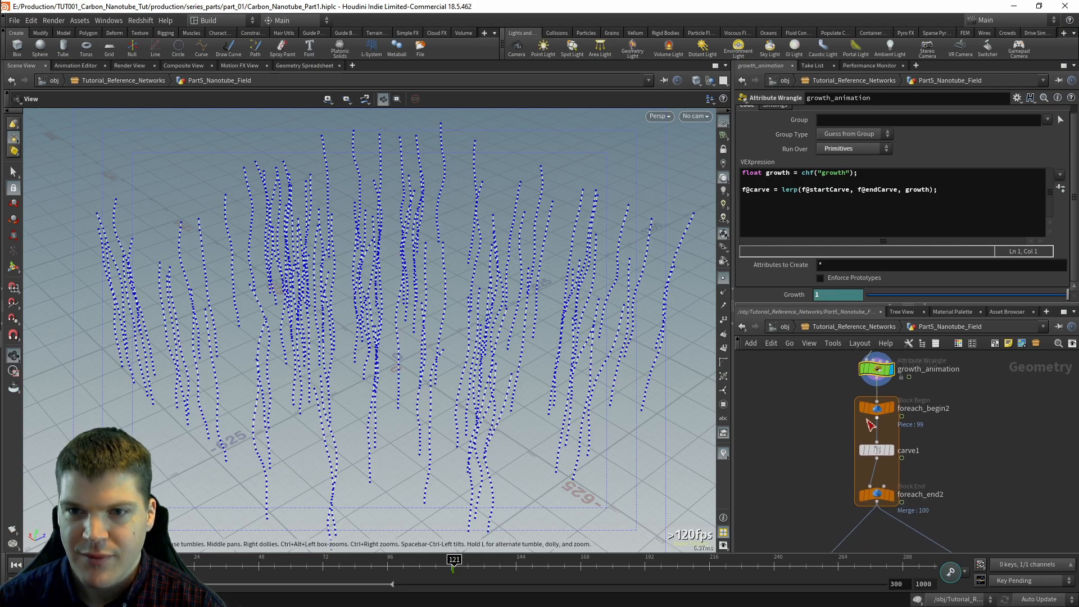
left_click(878, 496)
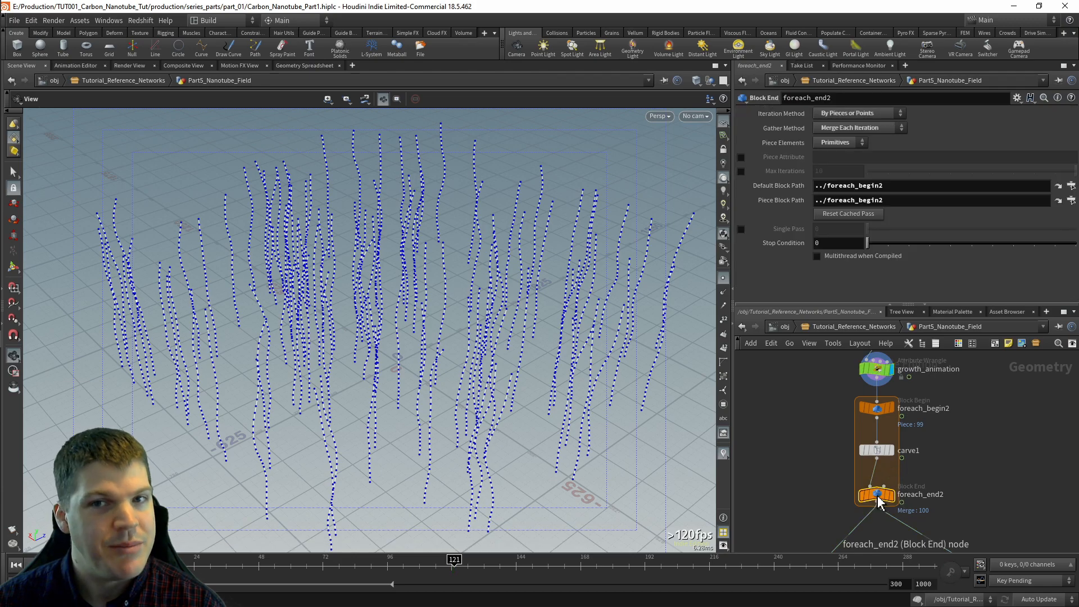
left_click(877, 450)
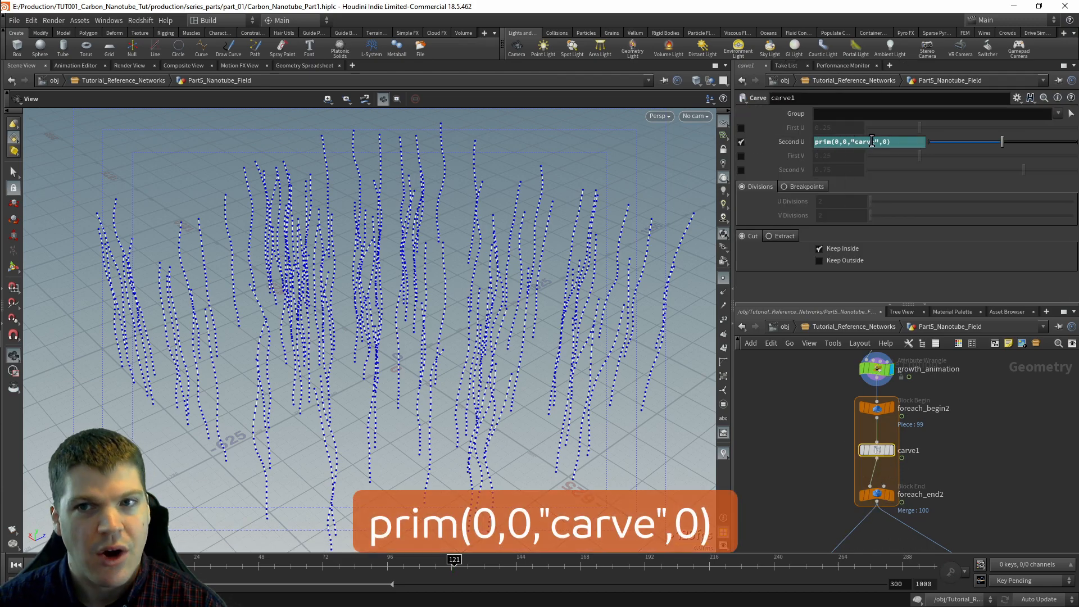
left_click_drag(245, 567, 134, 567)
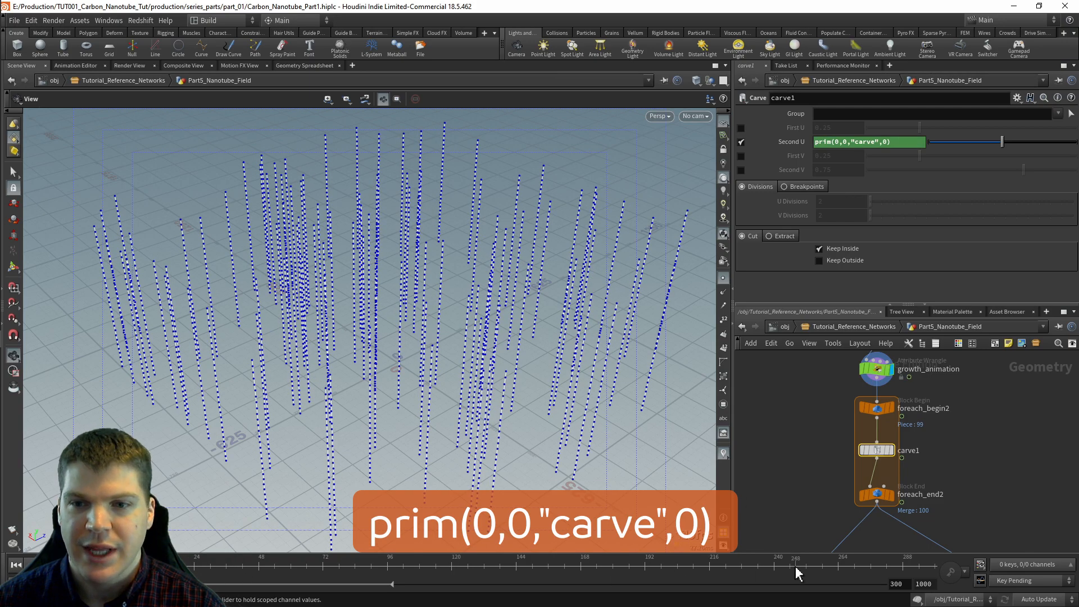
left_click(892, 495)
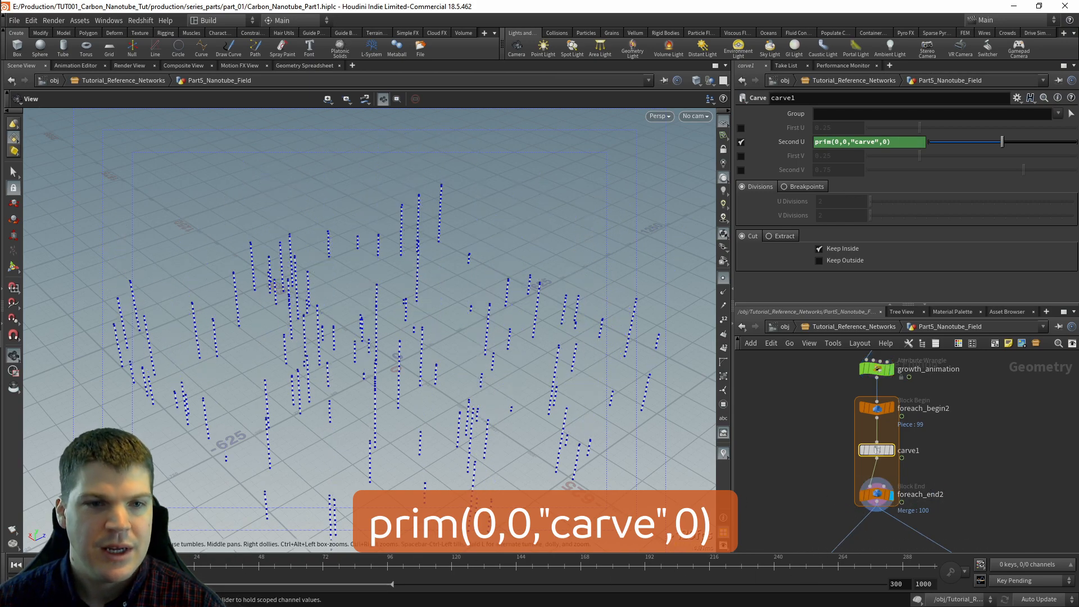
left_click_drag(141, 562, 629, 553)
Step: Display the pathdeform1 node and inspect the deformed nanotubes from a closer, lower view
middle_click_drag(803, 533, 811, 414)
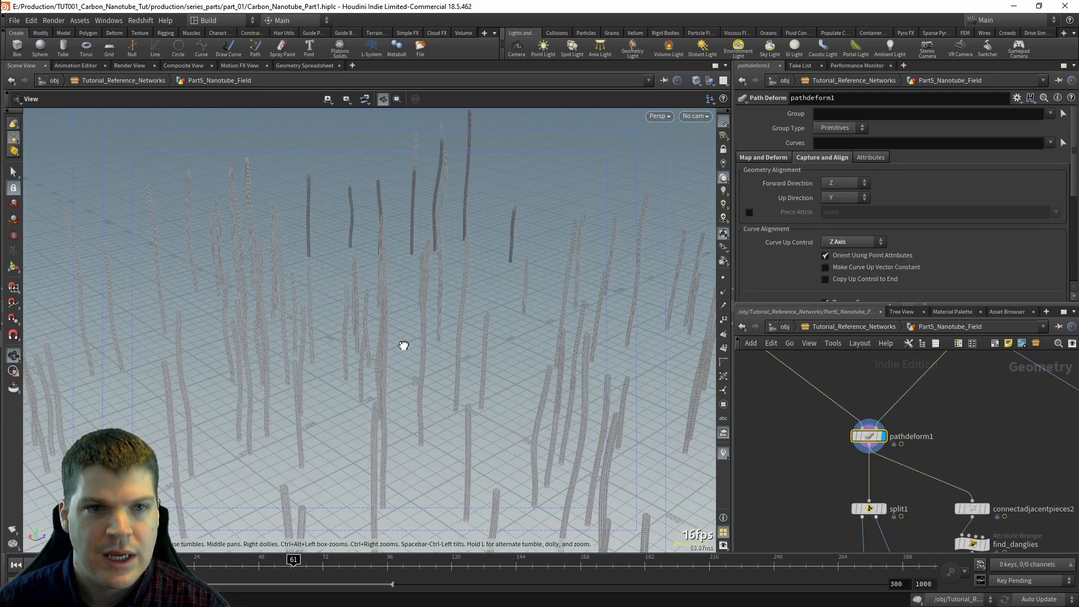
middle_click_drag(405, 345, 442, 309)
right_click_drag(442, 308, 388, 350)
left_click_drag(394, 349, 531, 329)
middle_click_drag(842, 407, 889, 393)
left_click_drag(453, 298, 420, 301)
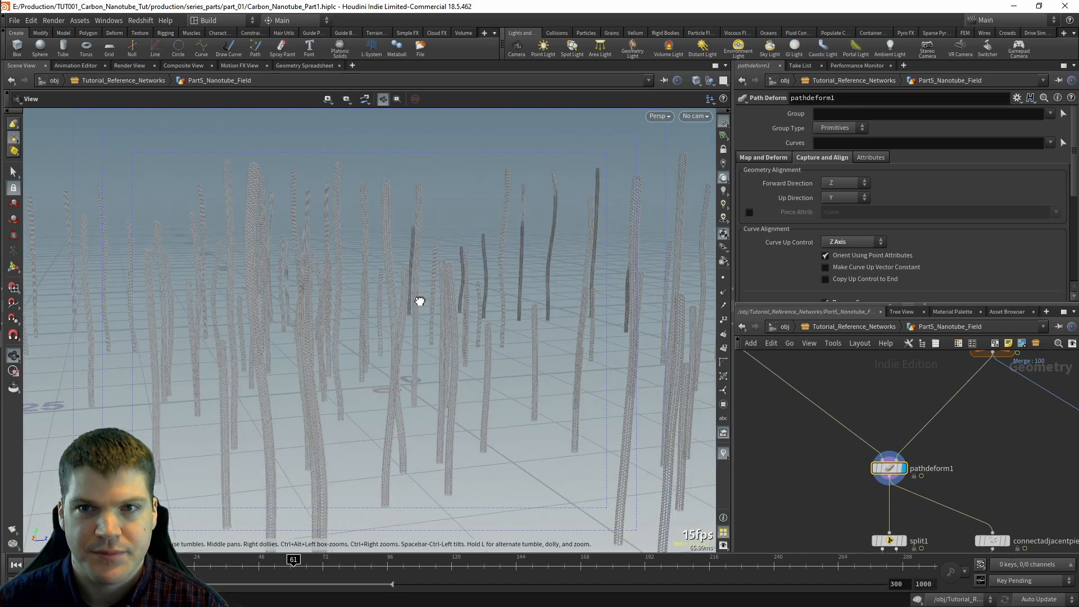
Step: Review pathdeform1's Map and Deform settings and its Capture and Align settings, including curve alignment and reversal
left_click(764, 158)
scroll(768, 184, "down", 1)
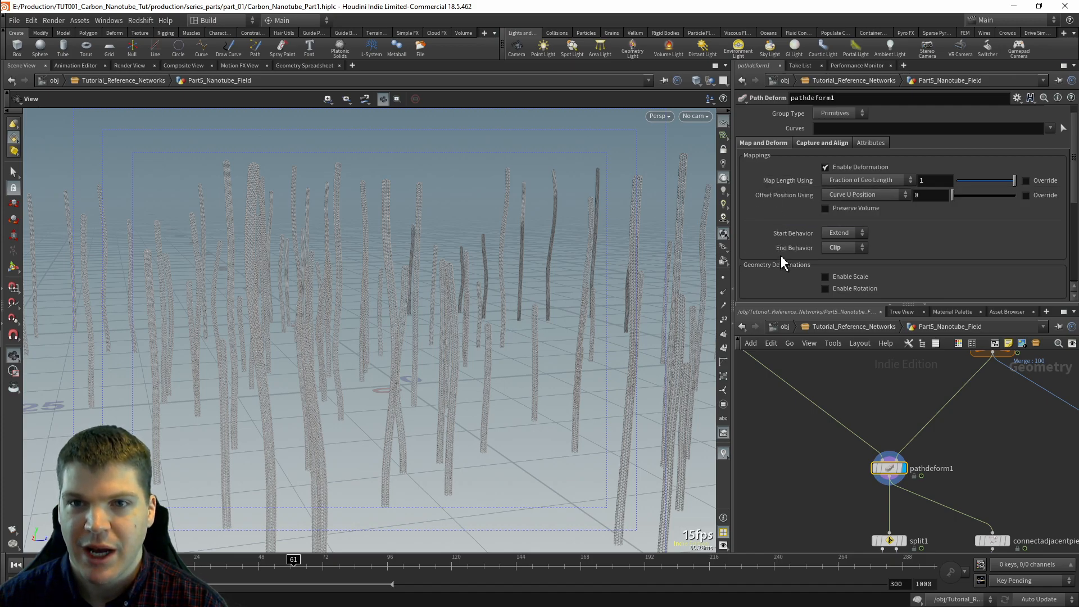
scroll(757, 222, "down", 6)
scroll(756, 221, "up", 6)
left_click(815, 145)
scroll(781, 185, "down", 2)
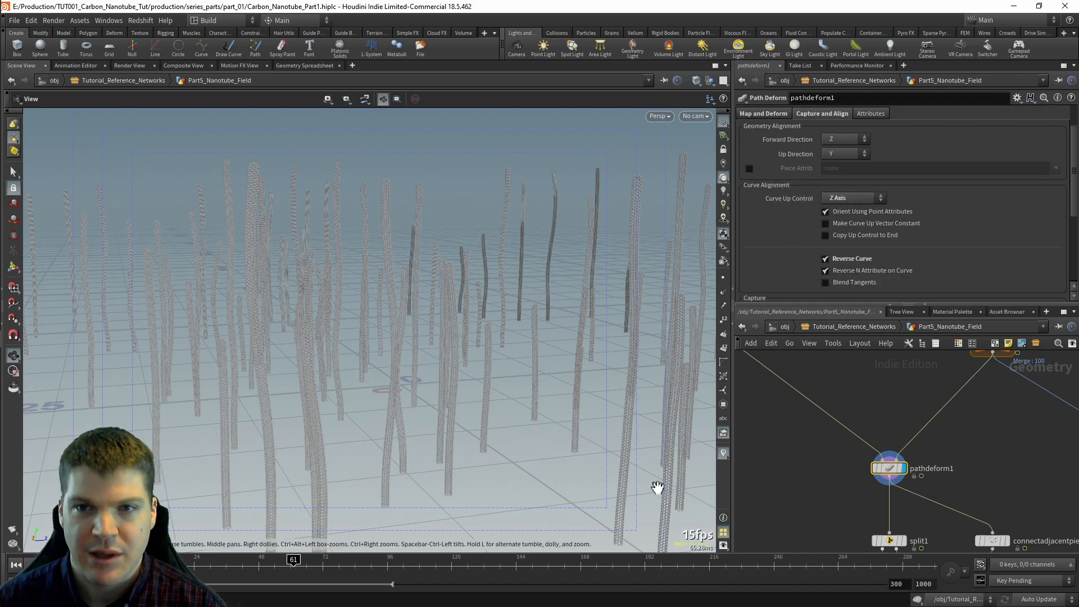
Step: Display the polywire2 node and review its wire radius and divisions for the proxy tubes
middle_click_drag(1027, 466, 877, 468)
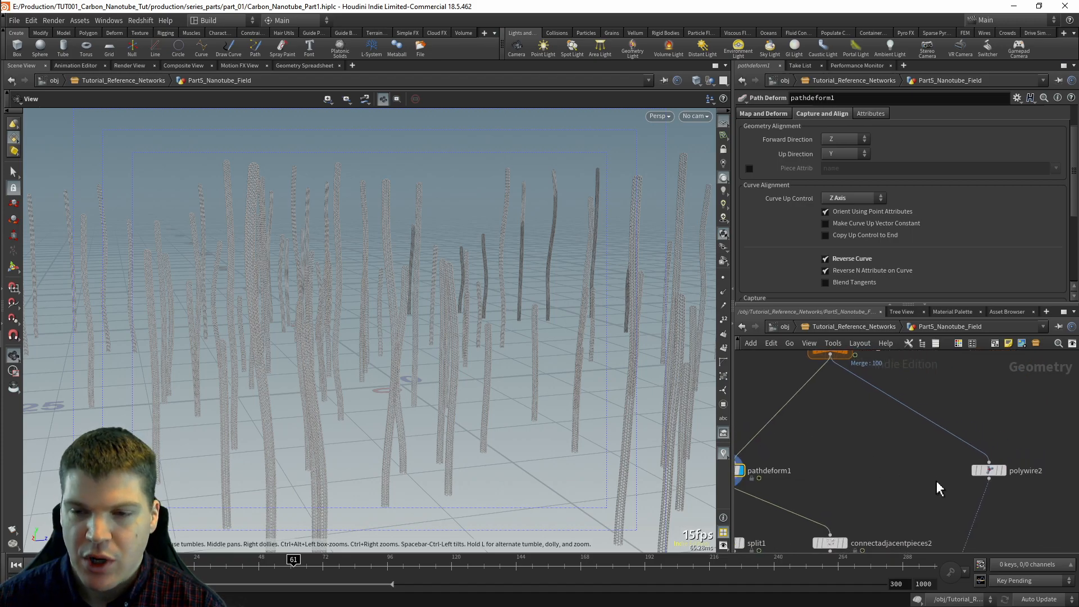
left_click(1001, 470)
left_click(988, 470)
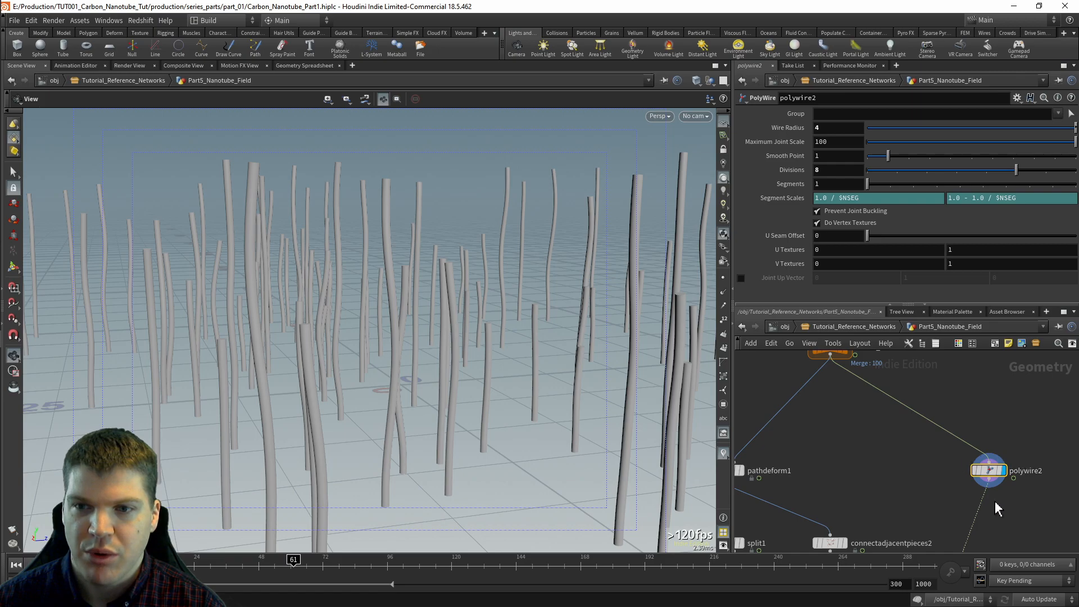
Step: Review the connectadjacentpieces2 settings and the find_danglies wrangle code that assigns points to the trim group
middle_click_drag(922, 396, 964, 416)
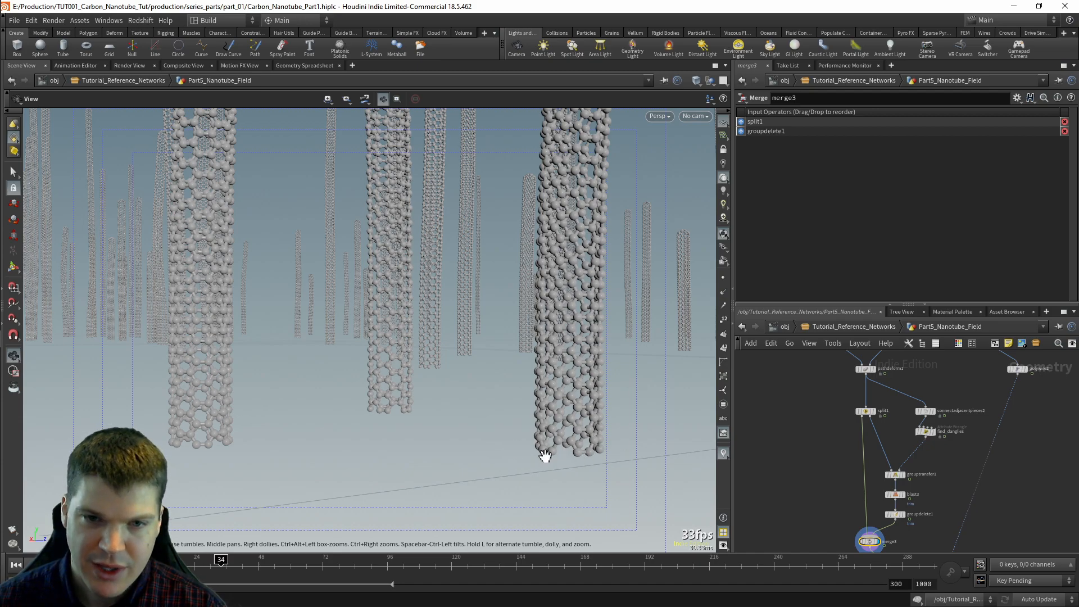
left_click(925, 411)
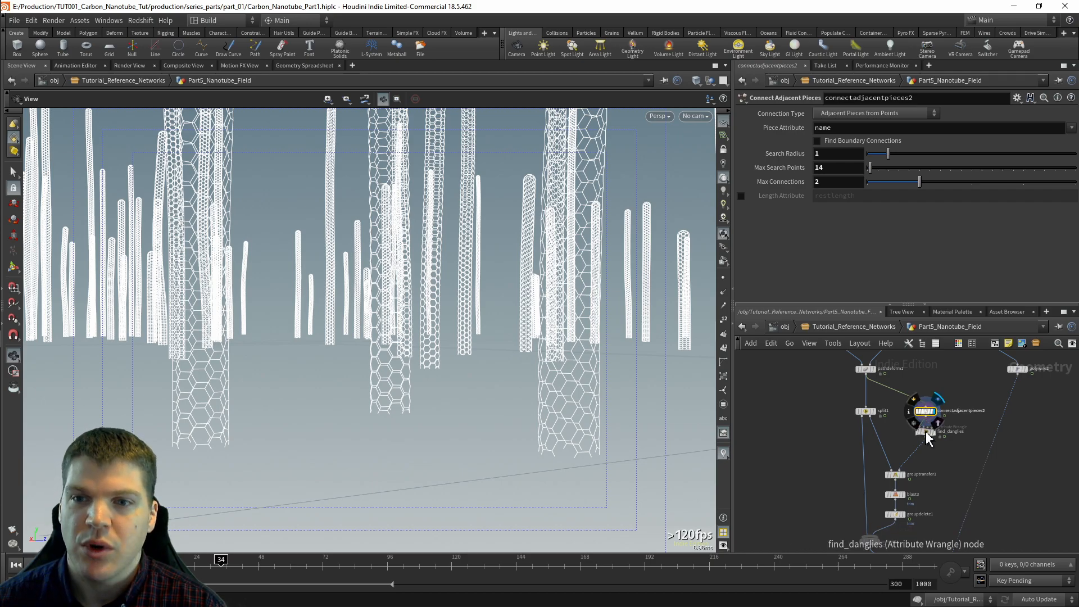
left_click(925, 431)
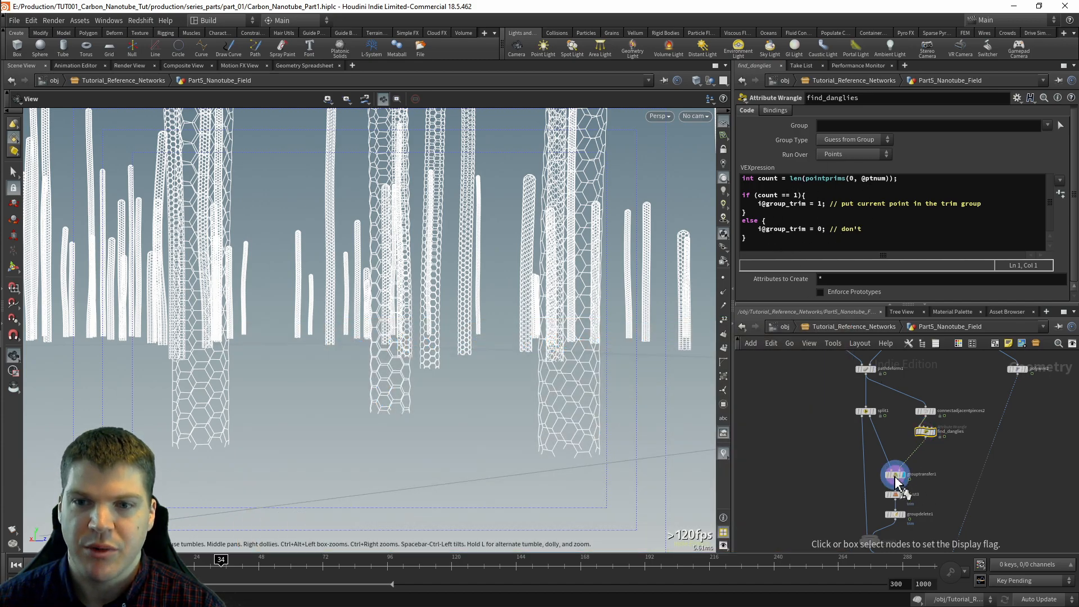
Step: Display grouptransfer1 and review its trim point group settings together with the atomPrims group in split1
left_click(901, 476)
mouse_move(867, 415)
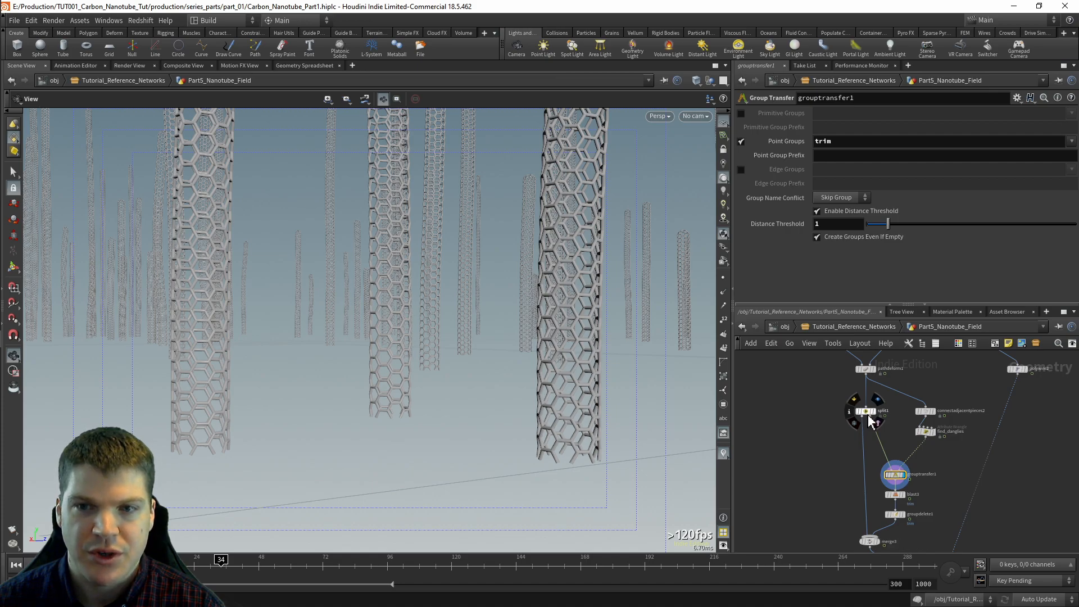
left_click(865, 412)
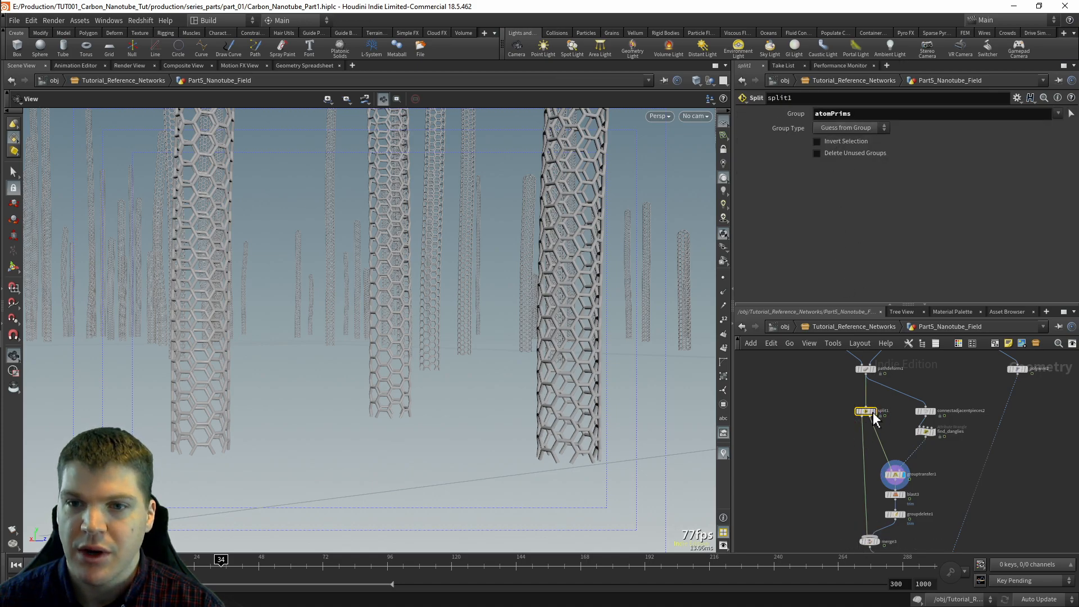
mouse_move(894, 482)
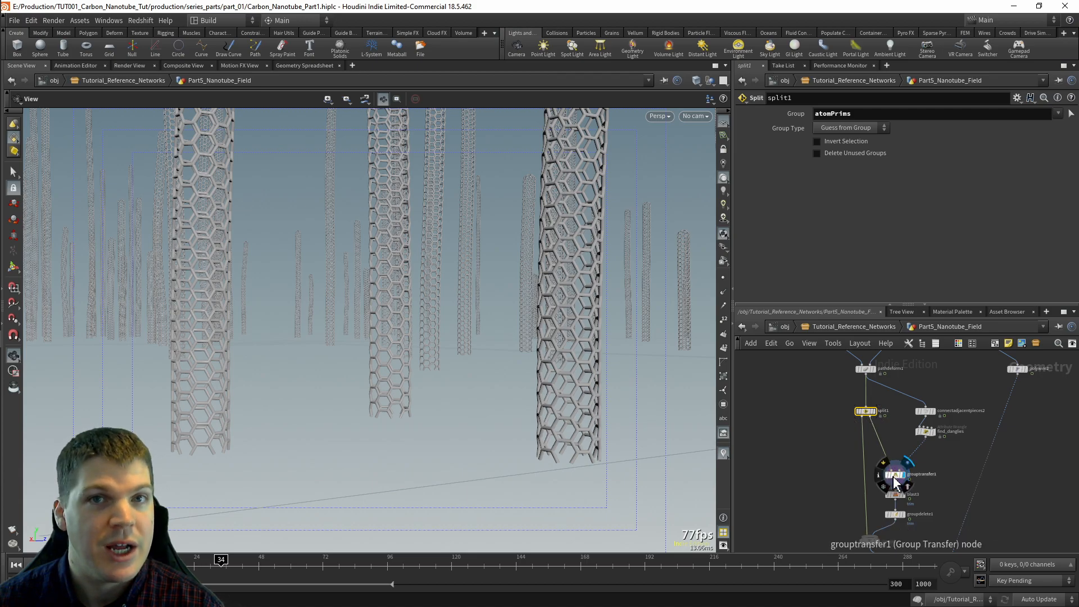
Step: Display blast3 to check the removal of the trim group, and step the display down through groupdelete1 to merge3
middle_click_drag(951, 515, 954, 476)
left_click(901, 461)
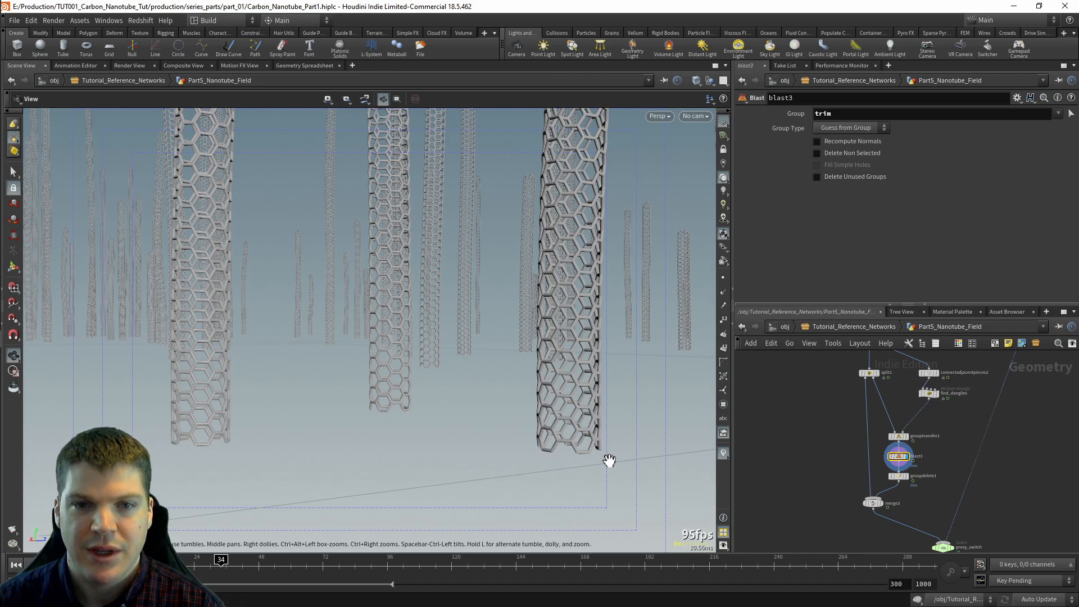
scroll(940, 459, "down", 2)
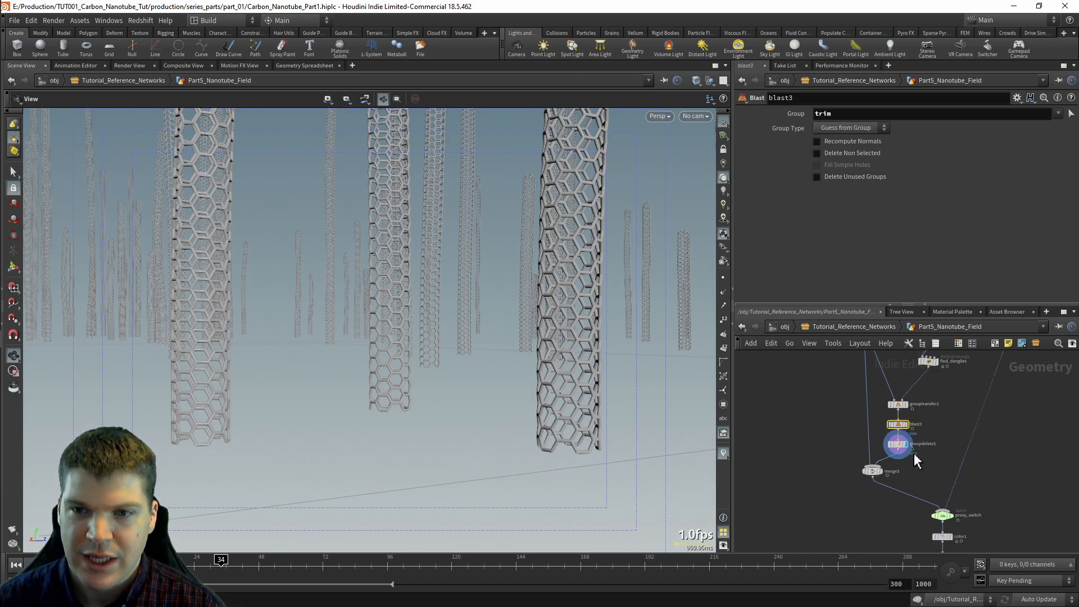
key("r")
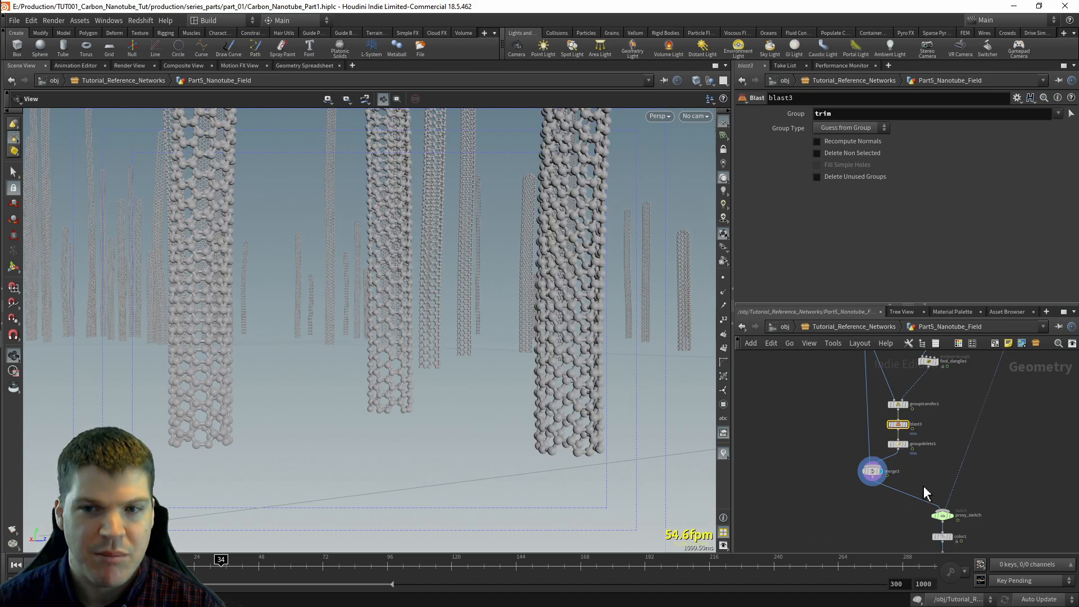
Step: Display the proxy_switch node and review how it selects between the merge3 and polywire2 inputs
middle_click_drag(926, 494, 892, 440)
key("r")
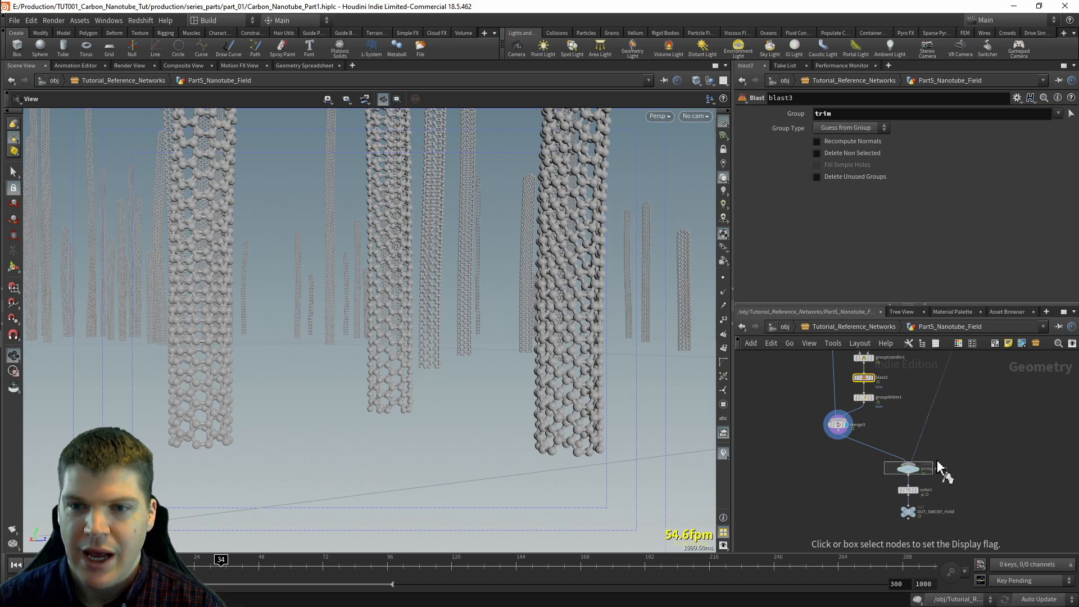
left_click(908, 467)
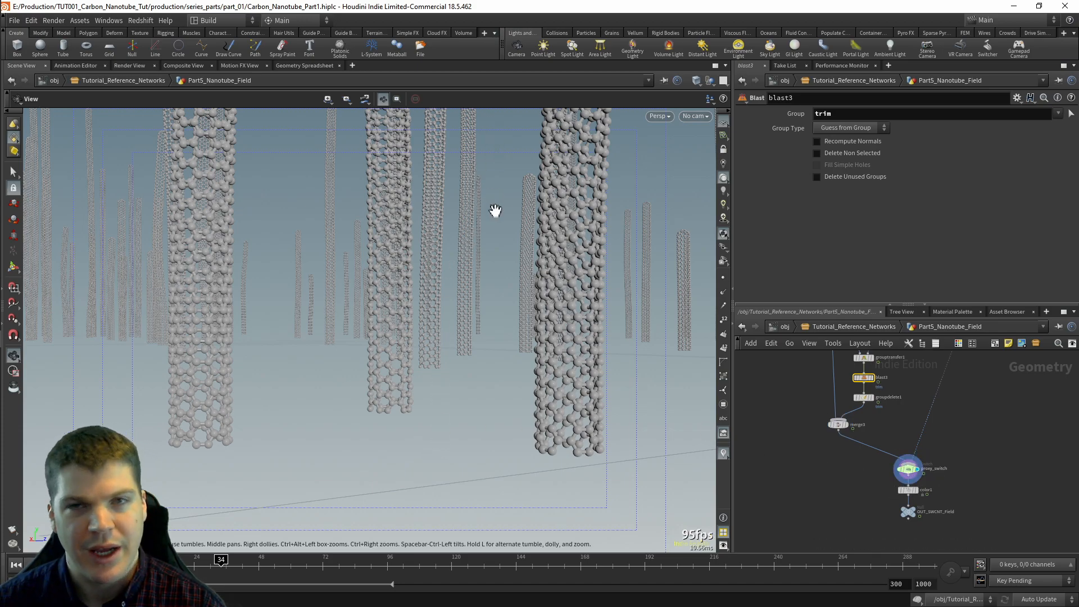
middle_click_drag(987, 383, 963, 383)
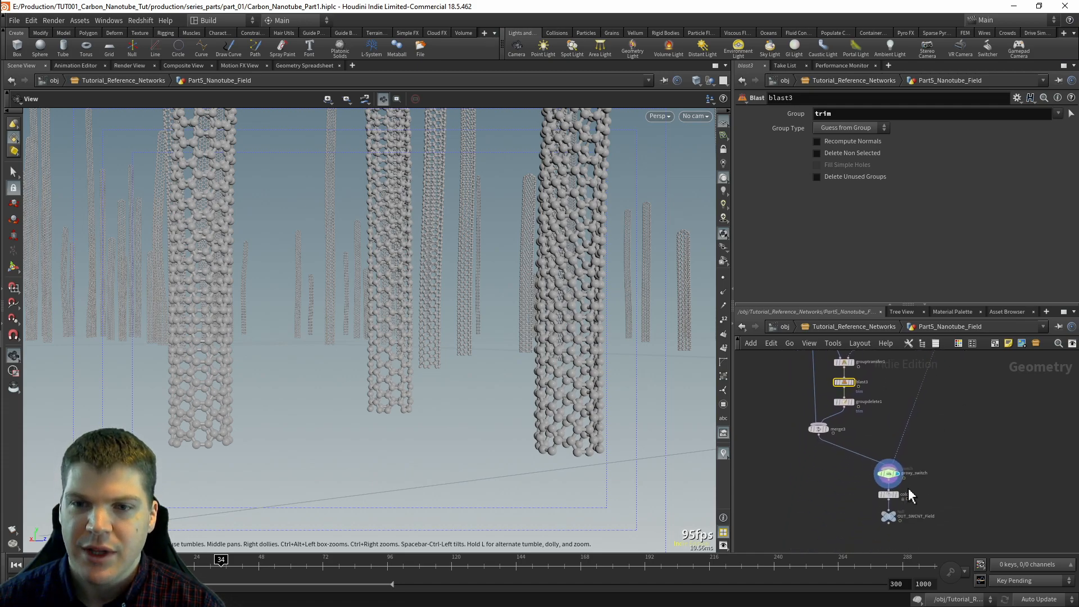
left_click(887, 475)
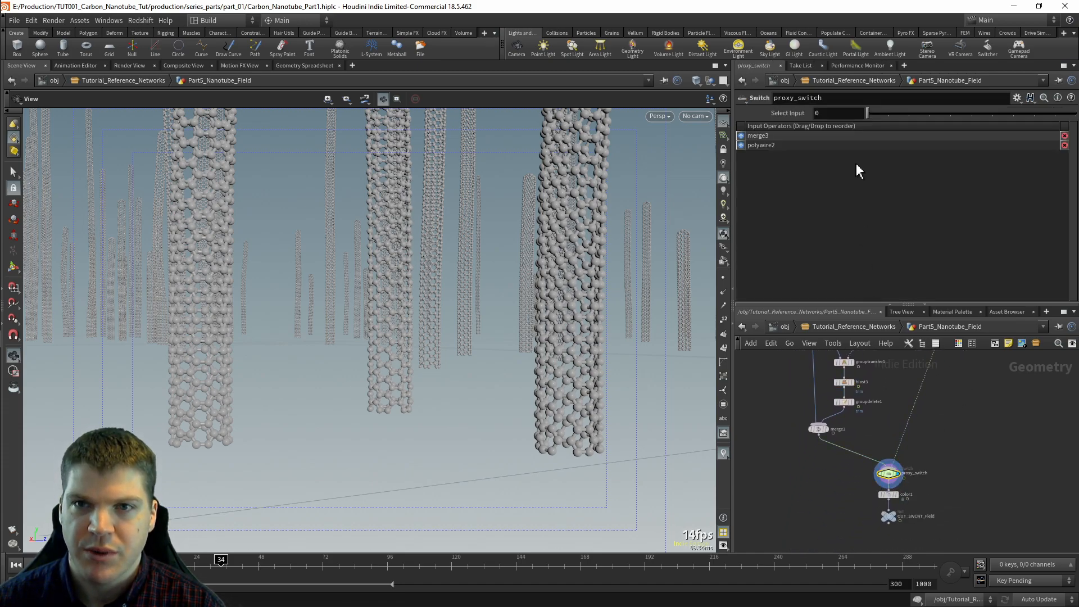
left_click(890, 113)
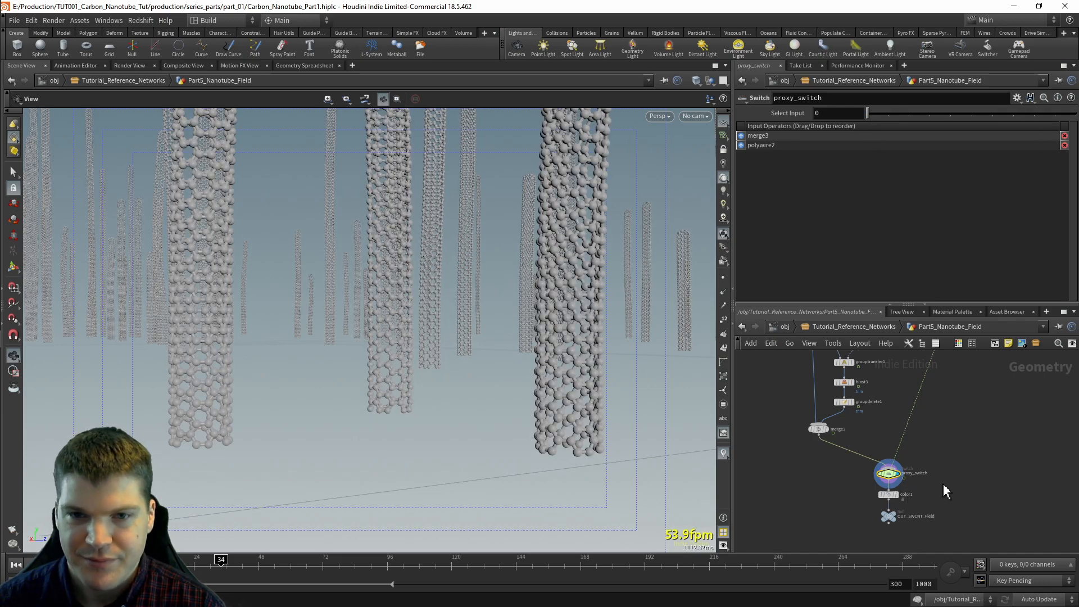
Step: Display the color node below proxy_switch and the OUT_SWCNT_Field output at the end of the network
middle_click_drag(943, 485, 942, 454)
key("r")
left_click(896, 464)
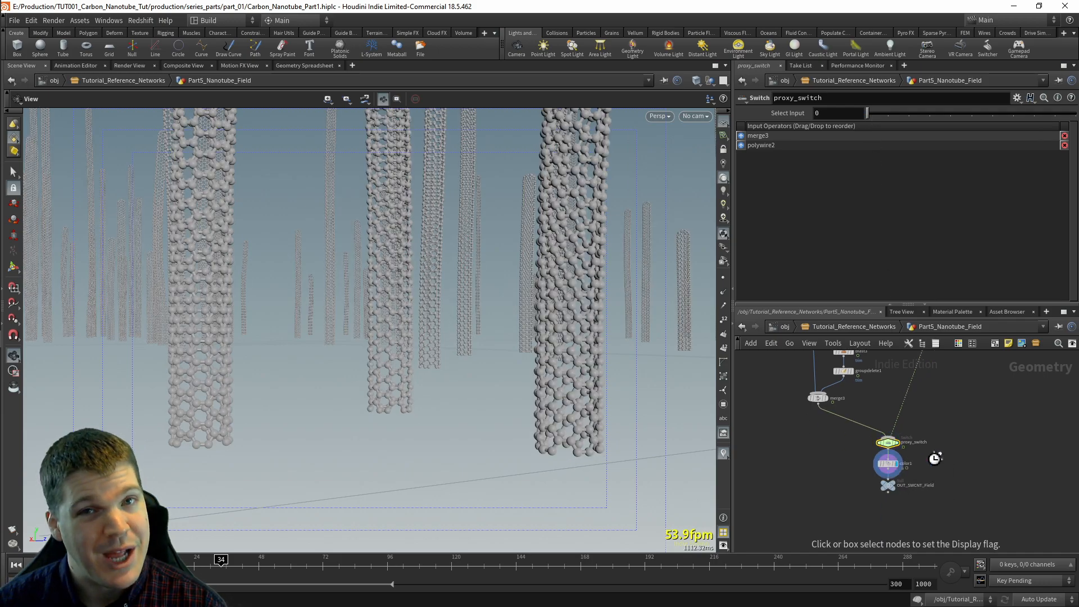
key("r")
left_click(888, 488)
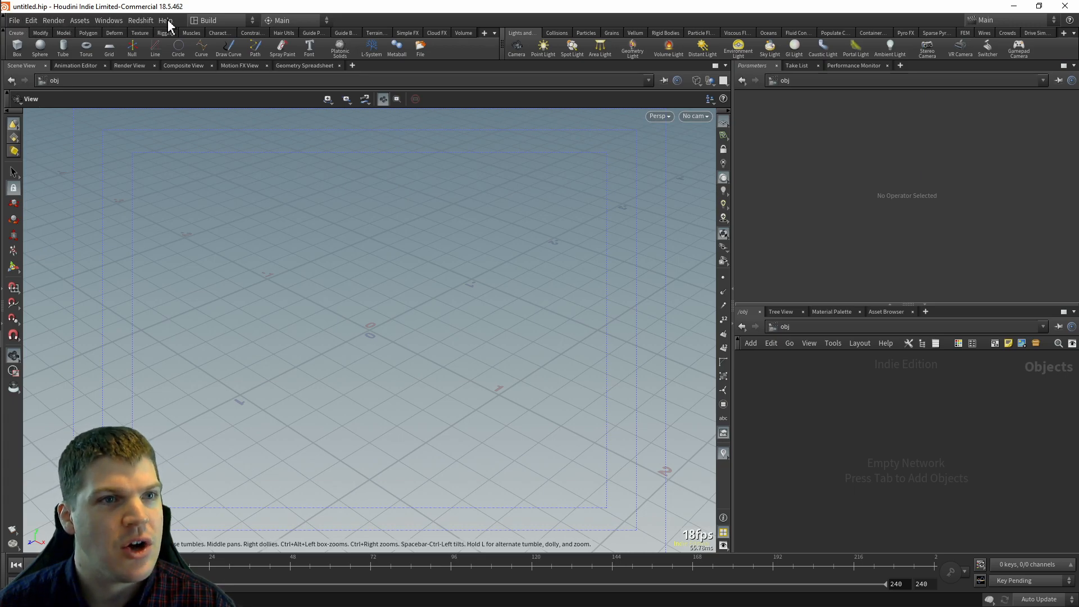
left_click(18, 24)
mouse_move(31, 23)
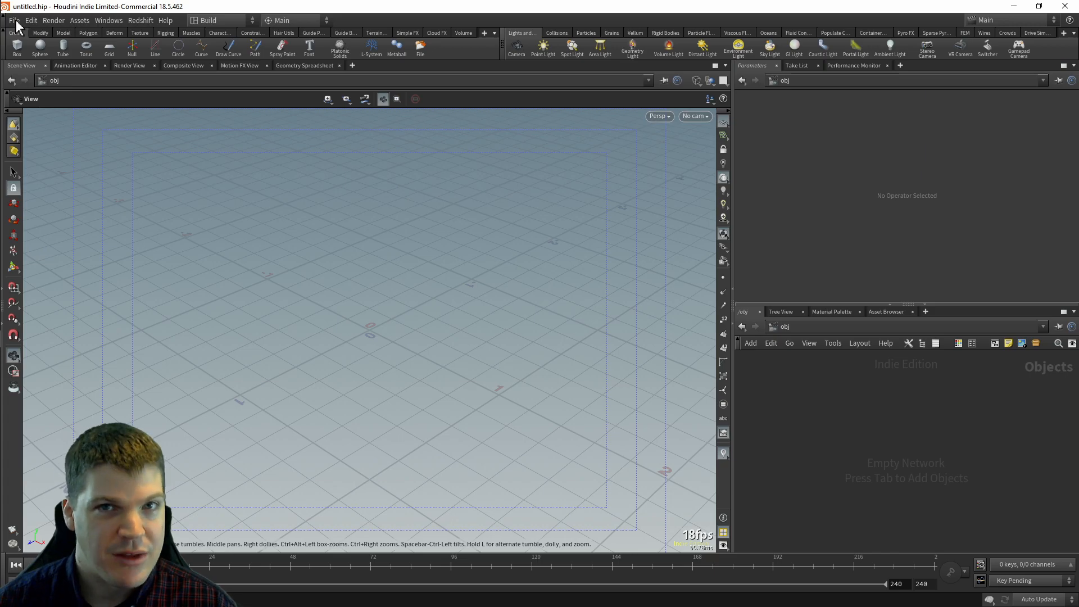
left_click(15, 23)
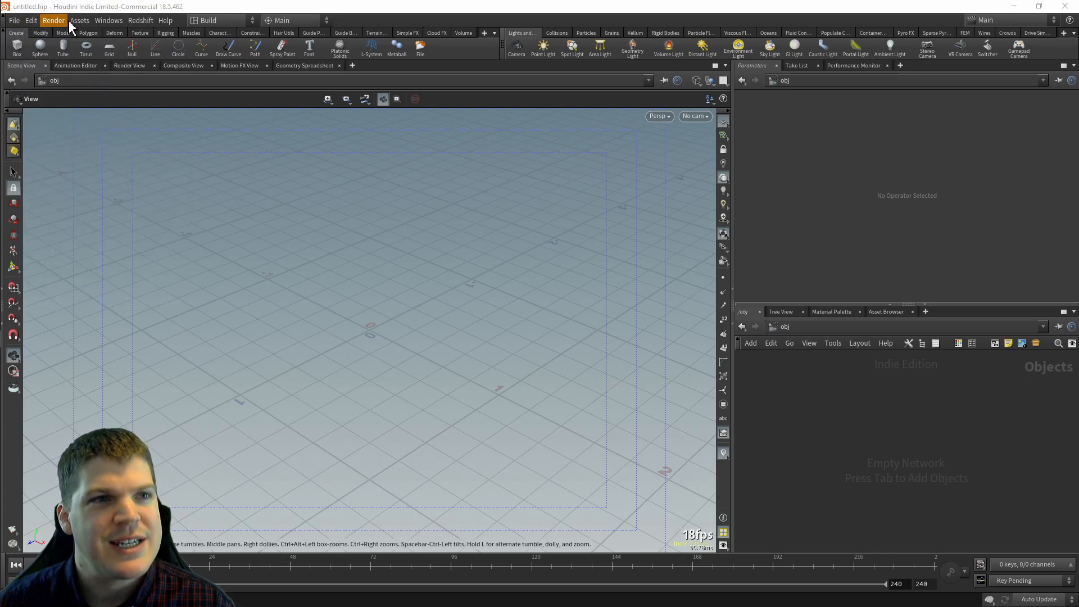
mouse_move(166, 24)
mouse_move(72, 26)
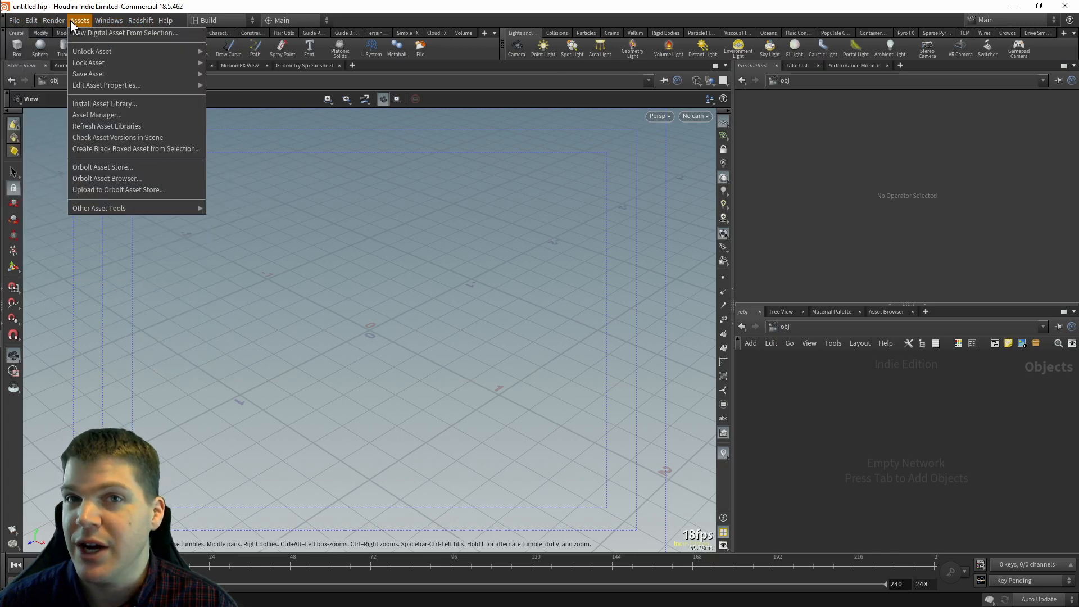
left_click(15, 23)
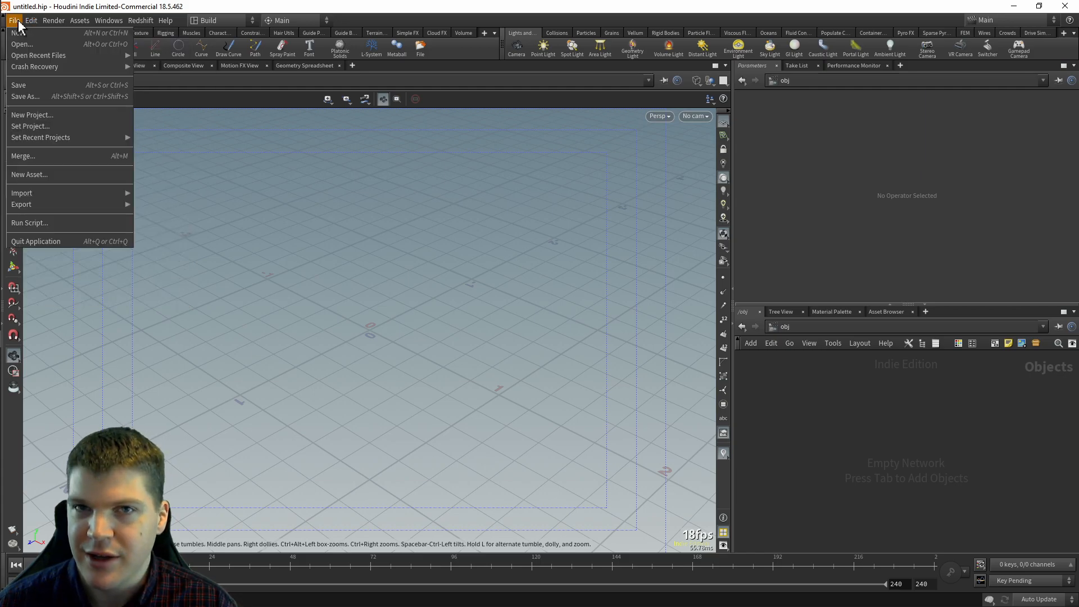
left_click(17, 23)
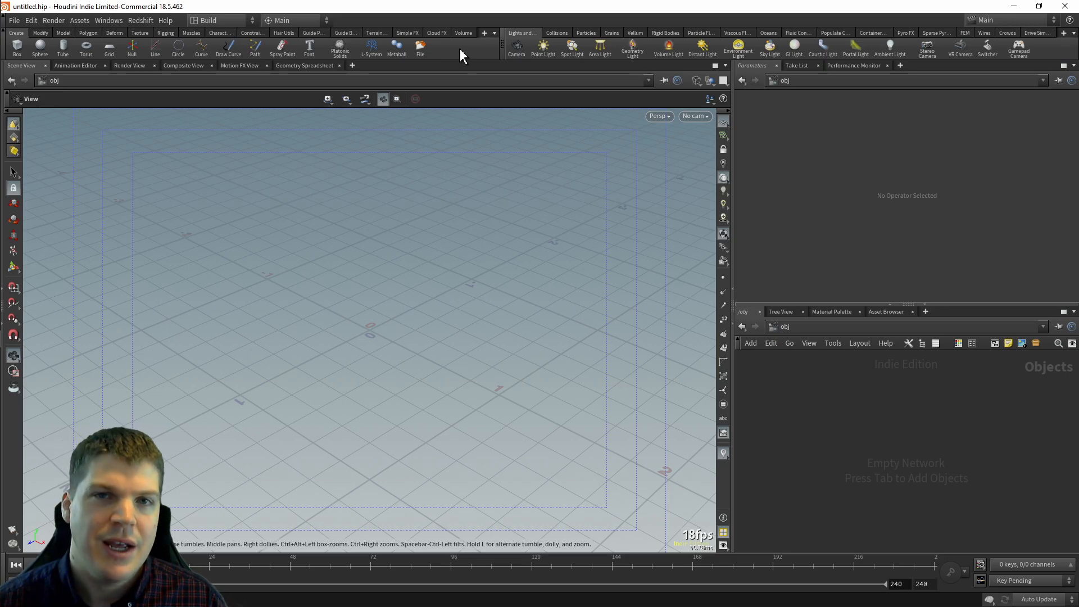
Step: Switch to the Select tool in the empty scene's viewport
key("s")
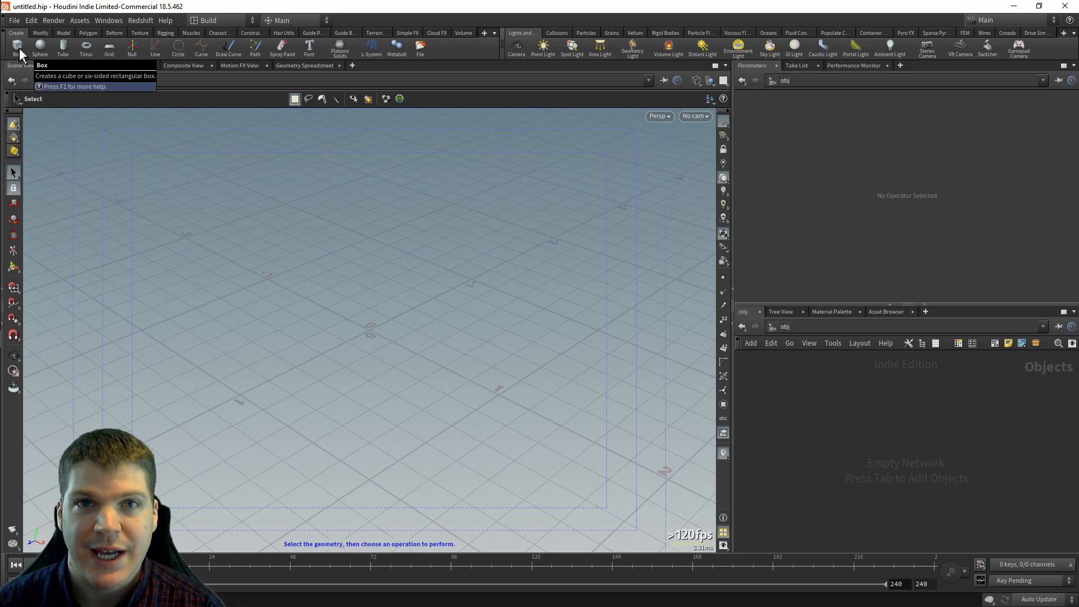
Step: Create a polygon box at the scene origin and frame its node in the network editor
left_click(20, 50)
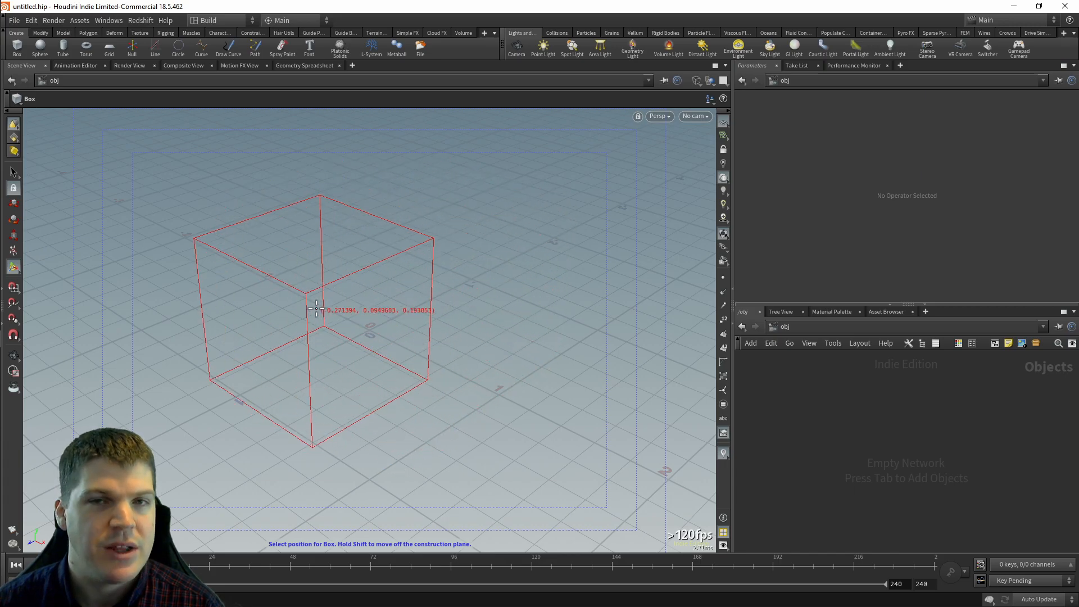
key("Return")
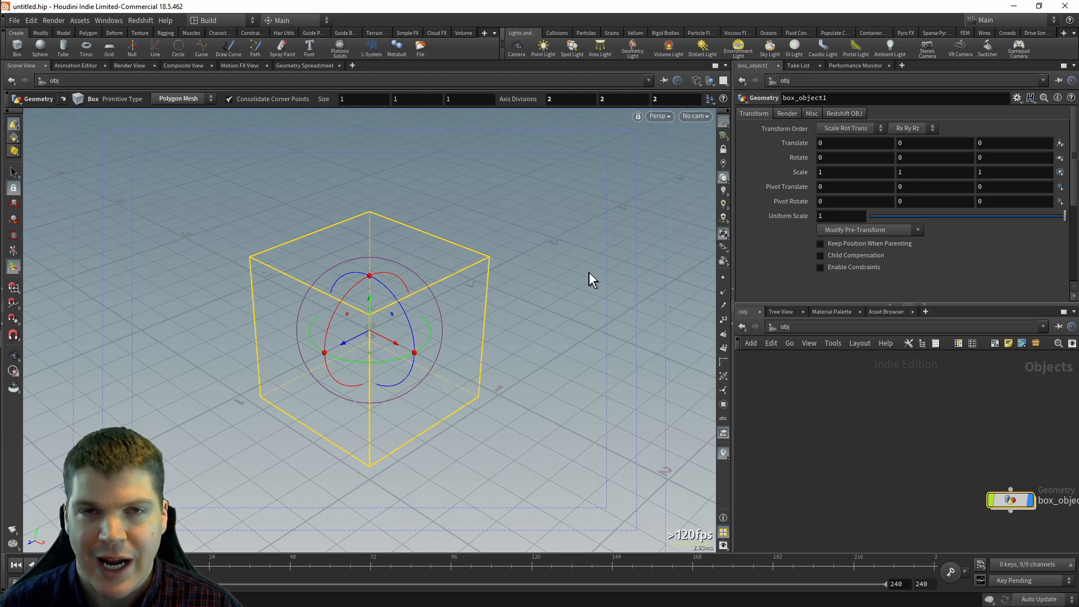
key("h")
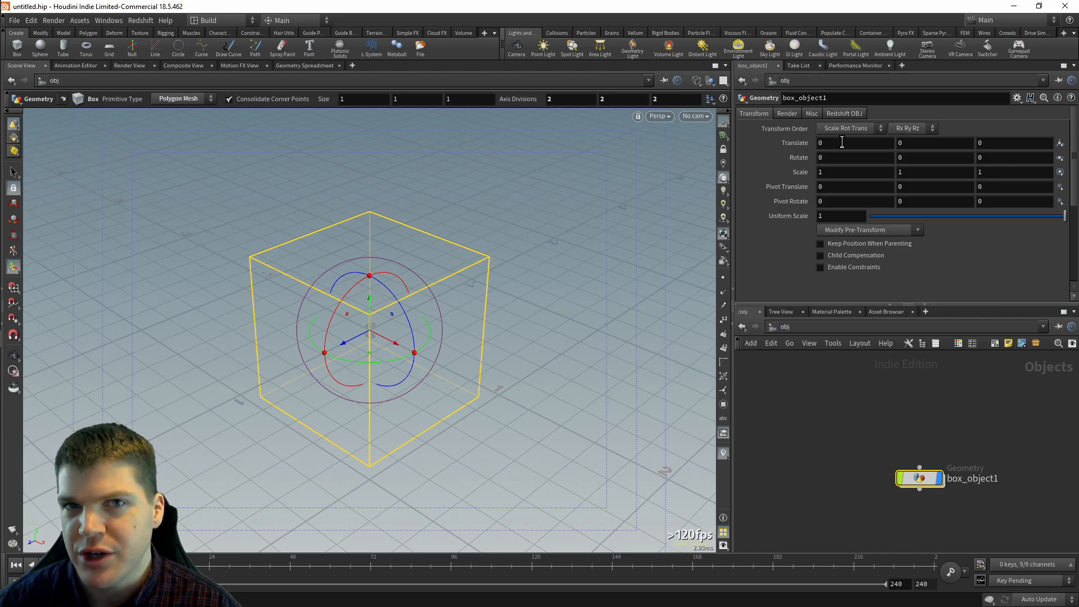
Step: Set the box's Y rotation to 45 degrees, and set it back to 0
left_click(950, 158)
type("45")
key("Return")
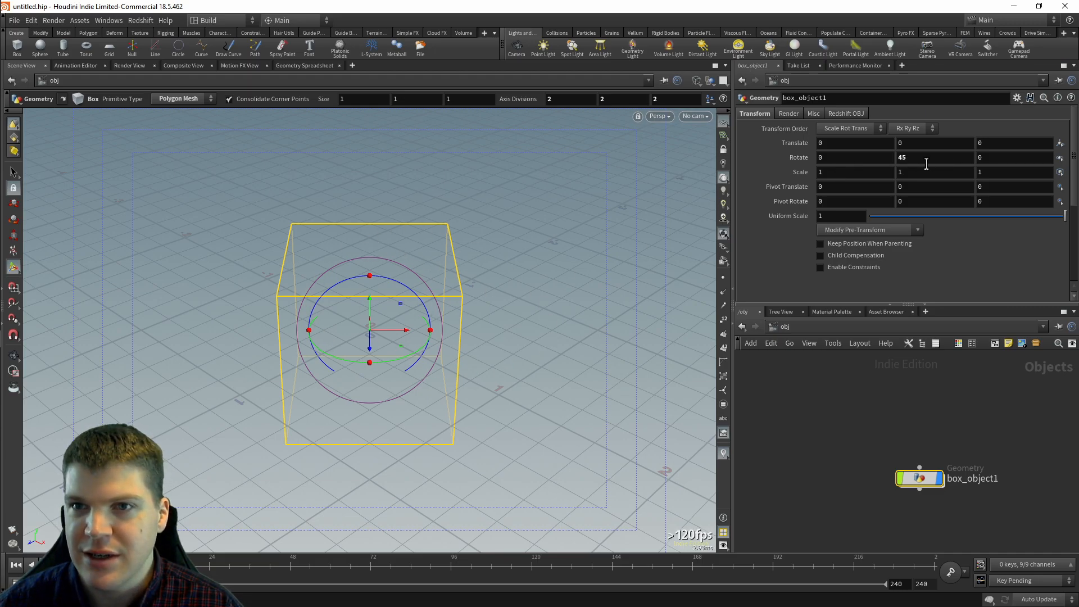
left_click(937, 162)
type("0")
key("Return")
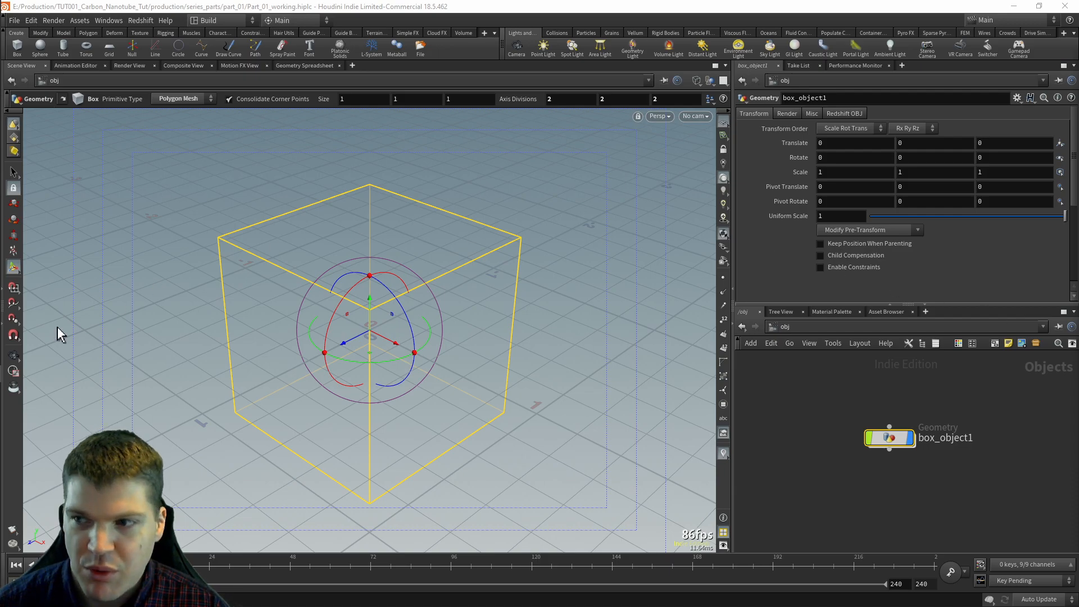
Step: Tumble, pan and dolly the viewport around the box with the View tool, and return to the box's handles
key("Escape")
left_click_drag(522, 317, 557, 311)
middle_click_drag(513, 330, 567, 316)
right_click_drag(482, 386, 340, 349)
right_click_drag(447, 349, 244, 354)
left_click_drag(244, 354, 305, 349)
key("Return")
key("Escape")
left_click_drag(532, 354, 414, 344)
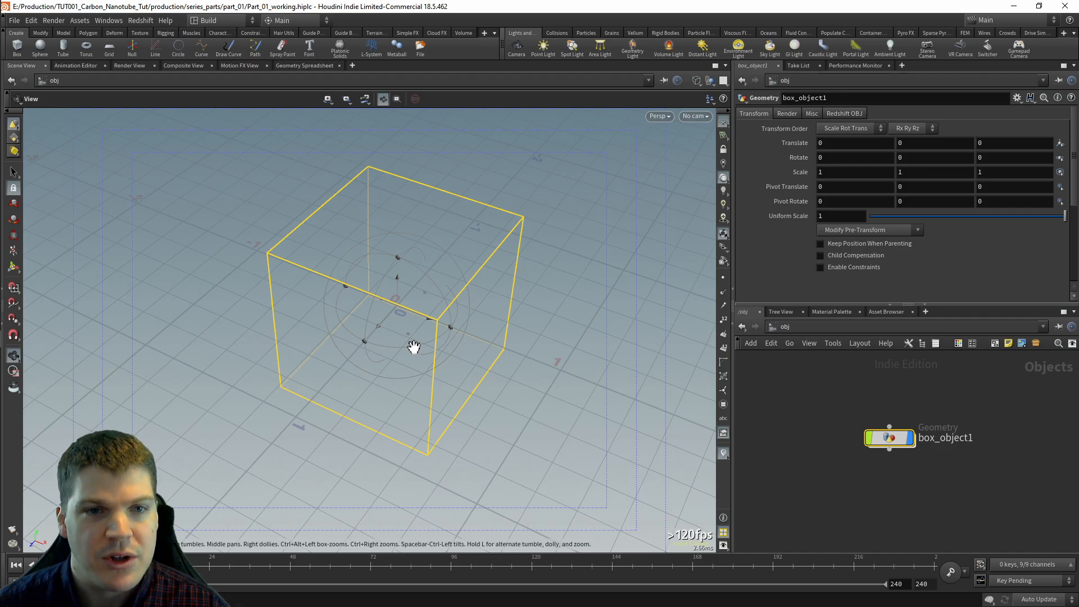
key("Return")
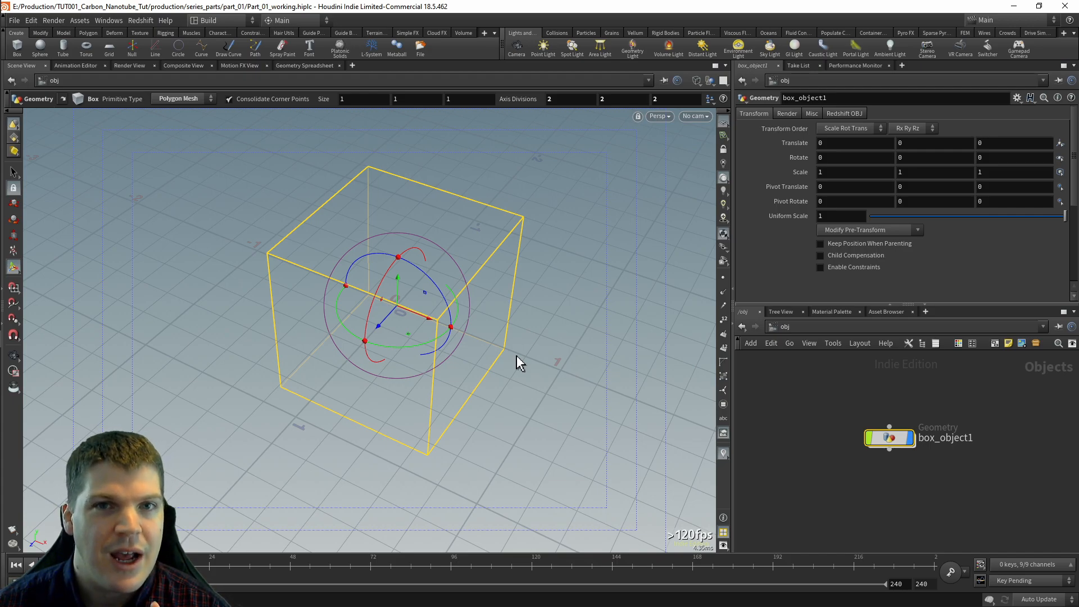
Step: Review the 3D Viewports preferences, including the tumbling method and Alt key view controls, and accept them
left_click(32, 21)
mouse_move(54, 116)
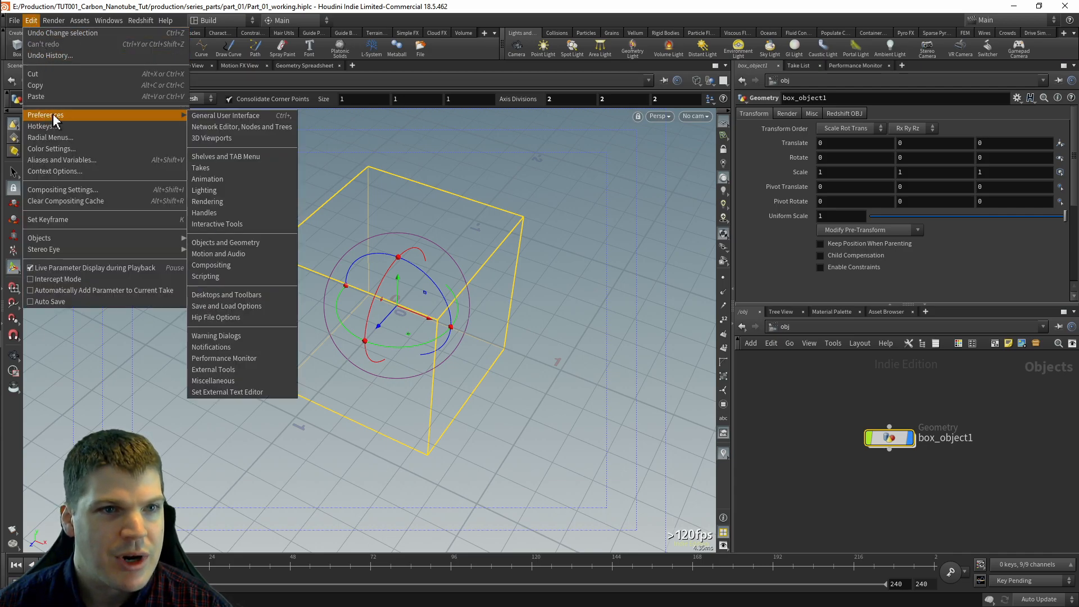
left_click(213, 140)
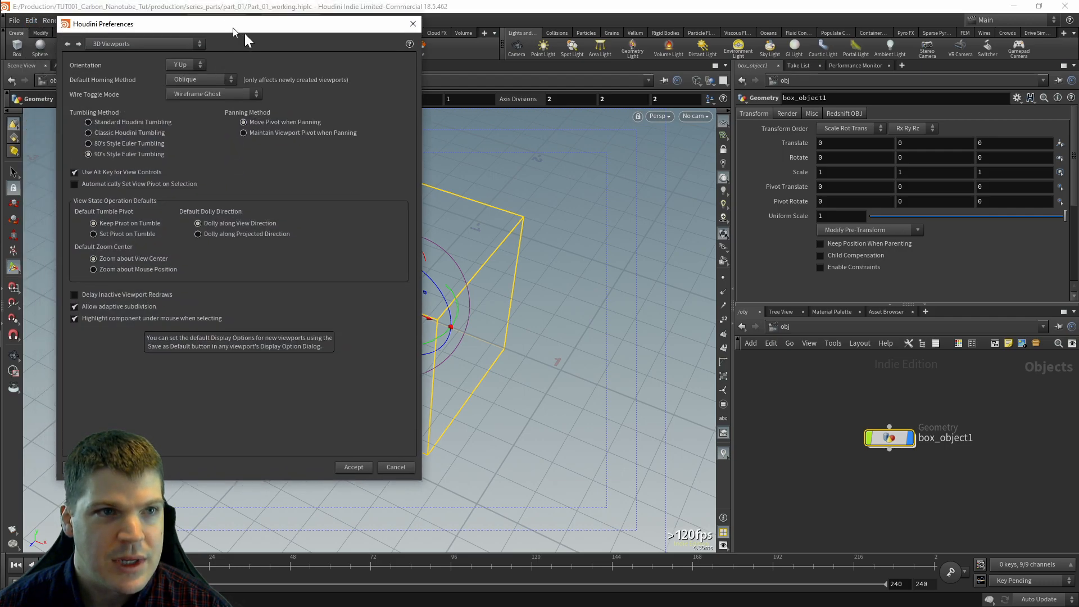
left_click_drag(223, 22, 388, 81)
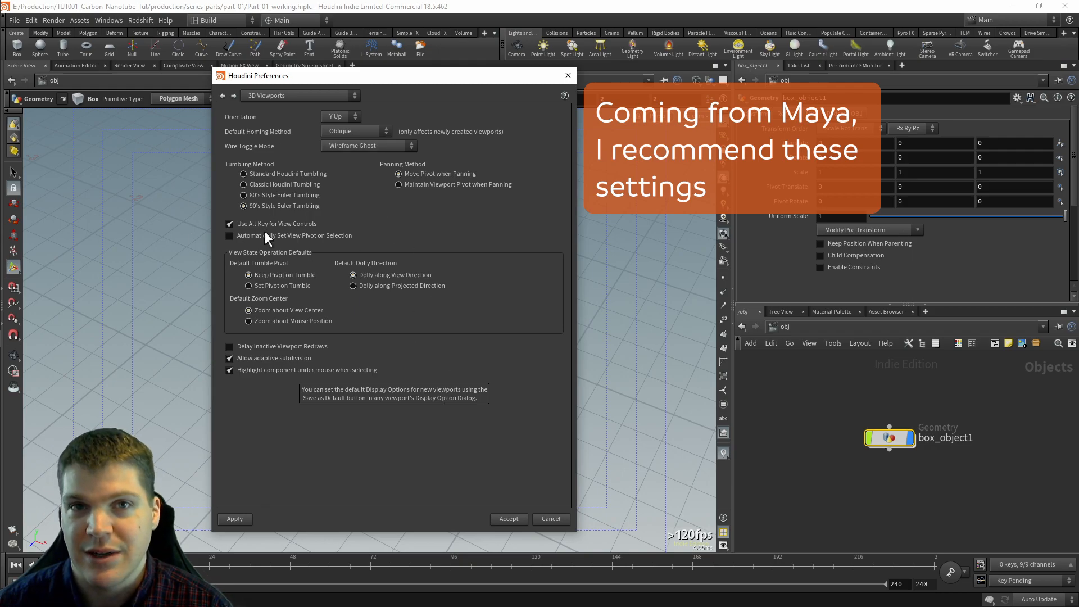
left_click(513, 519)
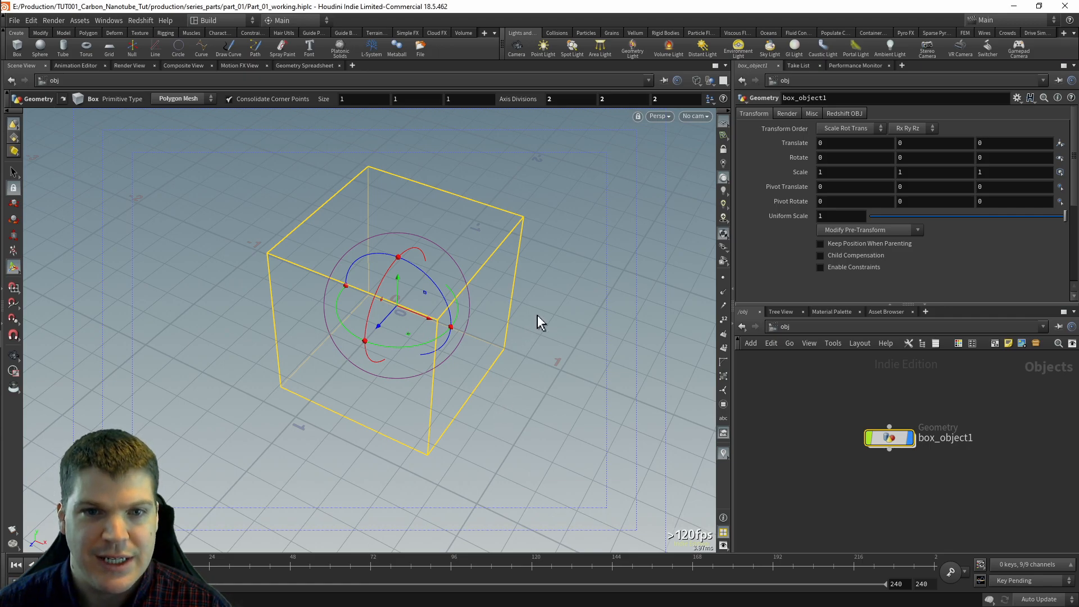
Step: Switch to the Select tool, deselect the box in the viewport and select it again
key("s")
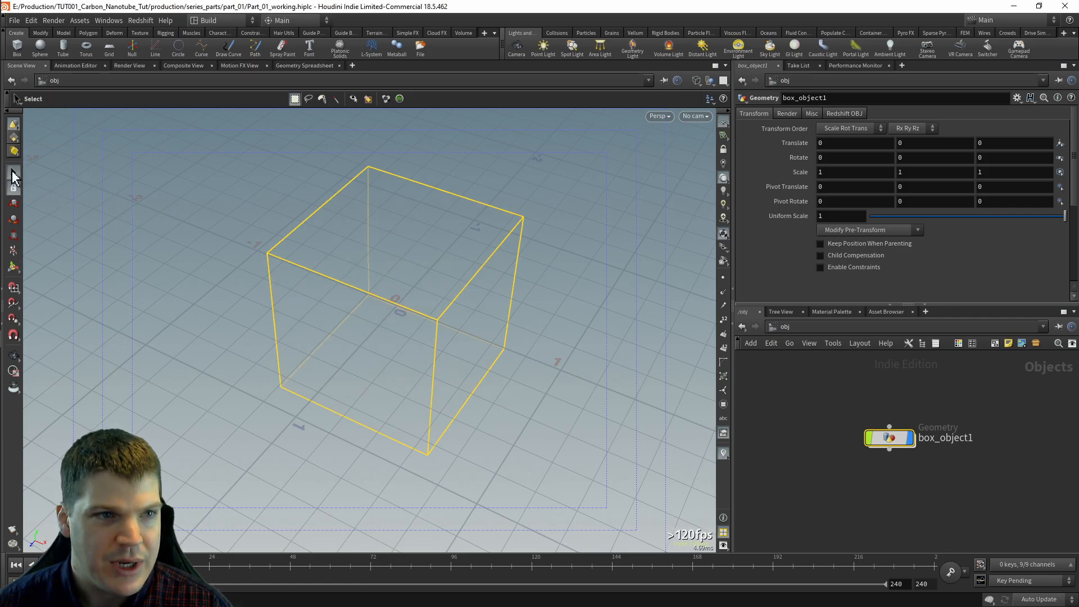
left_click(227, 228)
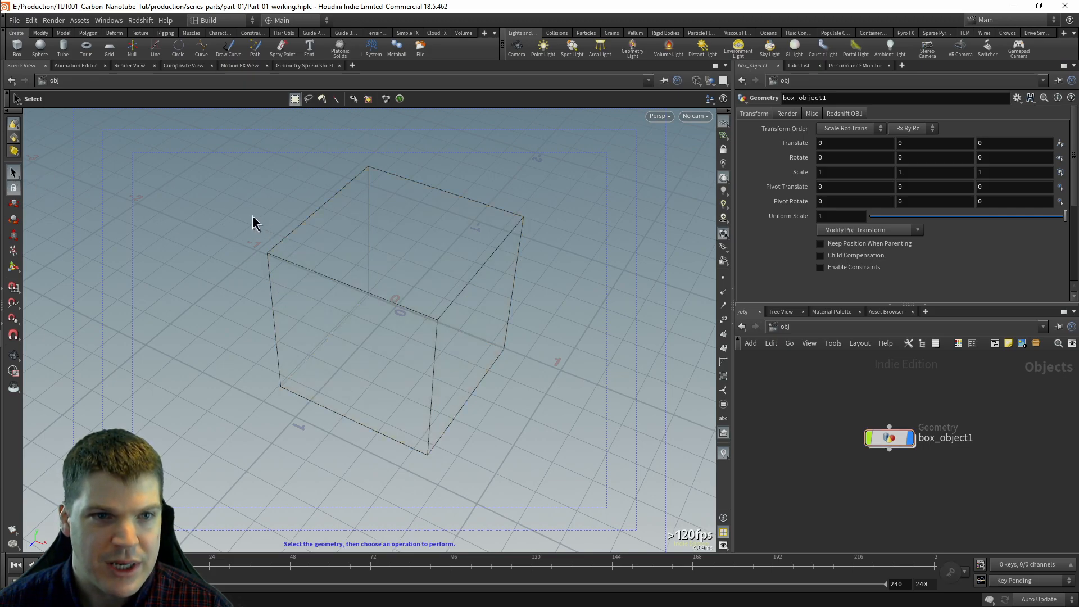
left_click(471, 314)
left_click(256, 341)
left_click(351, 306)
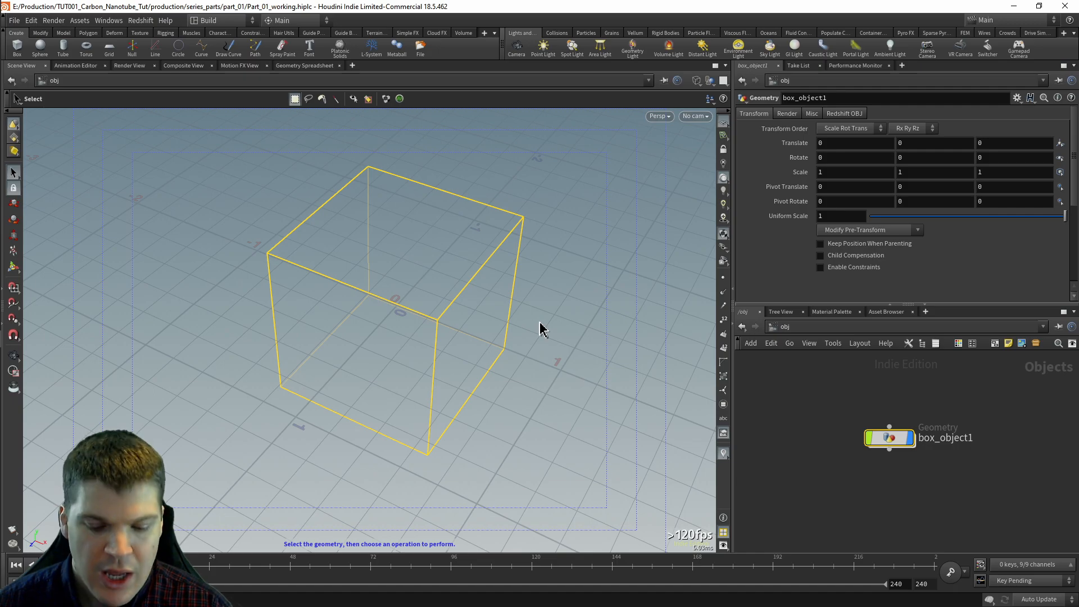
Step: Move the box freely in the viewport with the Move tool, and reset its Translate values to default
key("t")
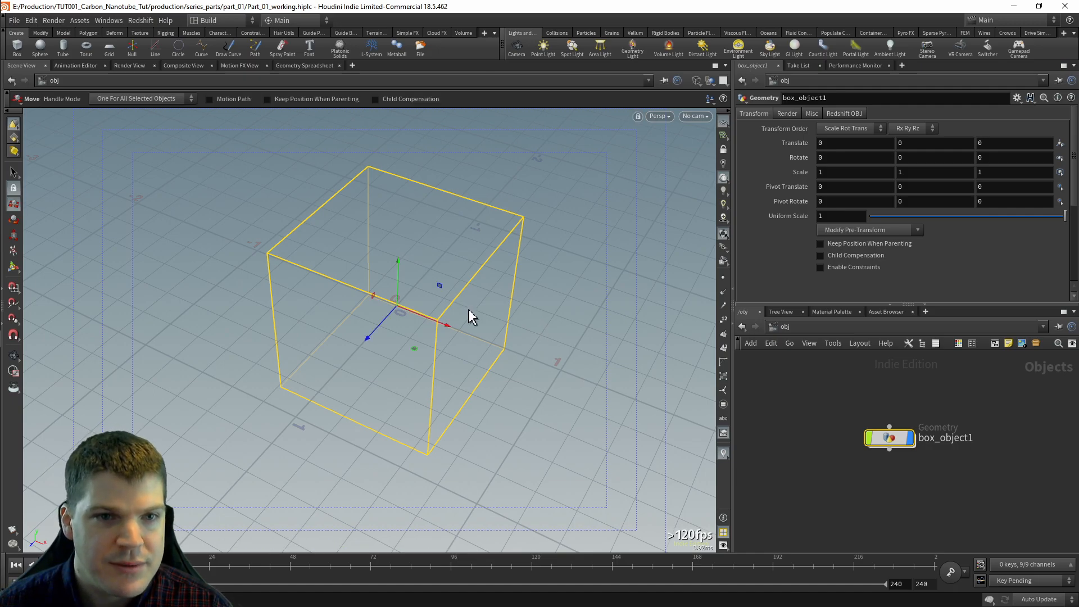
left_click_drag(392, 315, 443, 270)
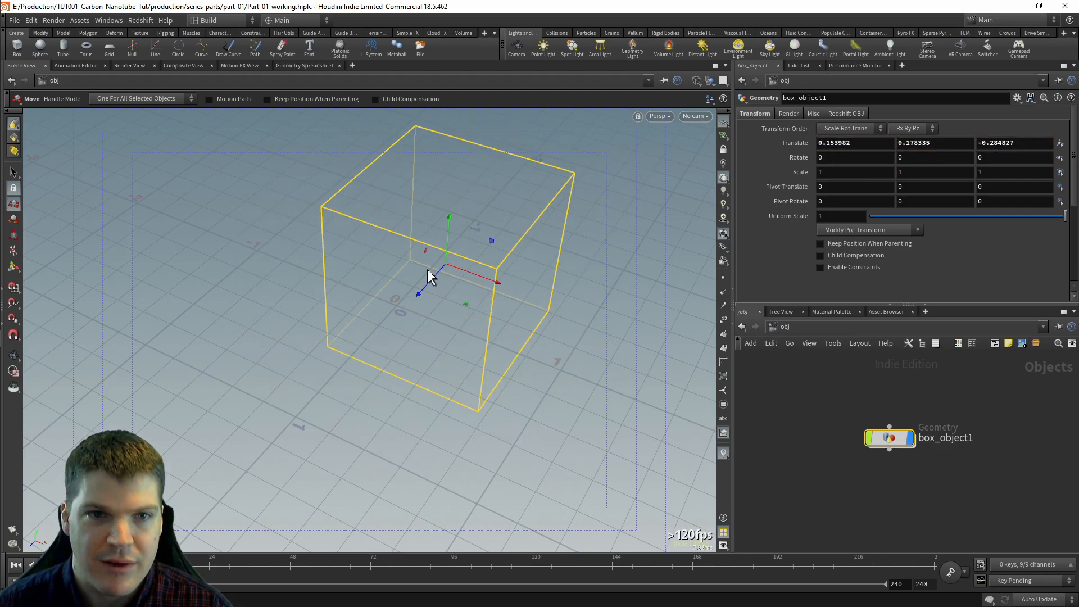
left_click_drag(445, 265, 345, 277)
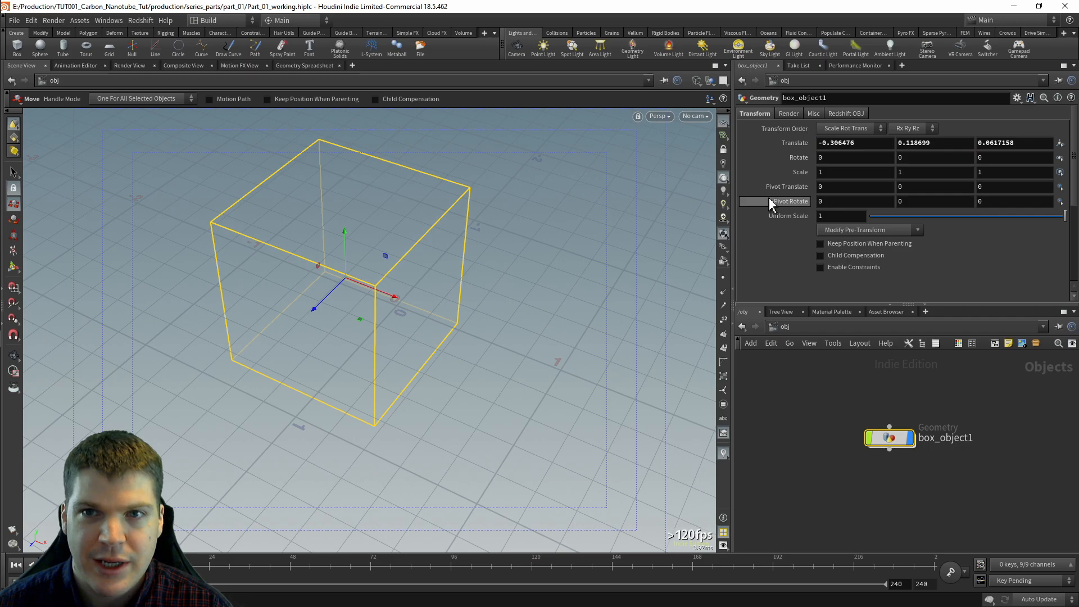
right_click(793, 147)
left_click(829, 148)
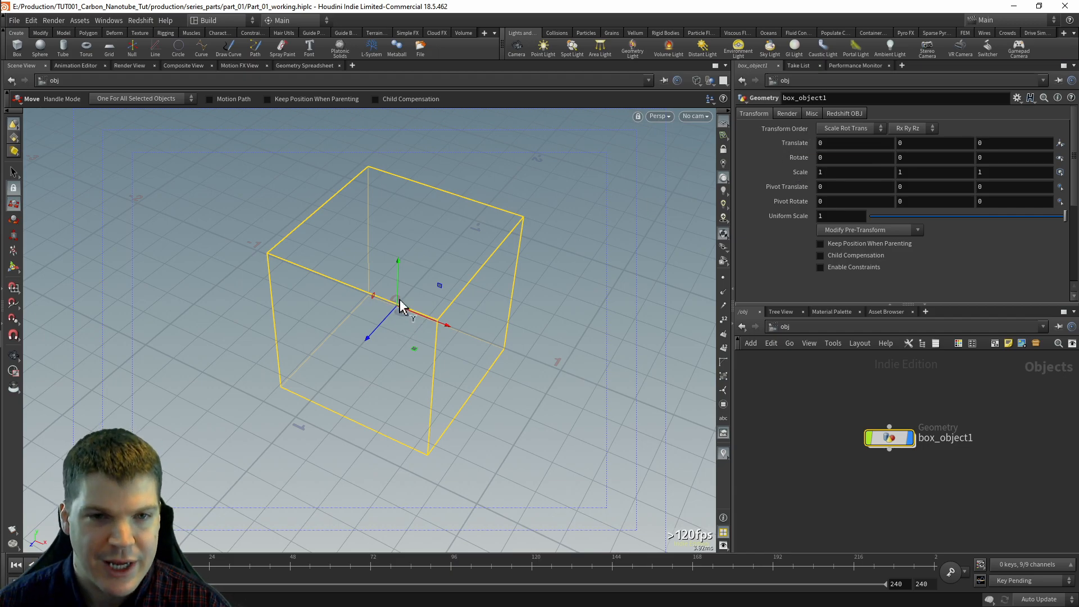
Step: Rotate the box freely with the Rotate tool and undo the rotation
key("r")
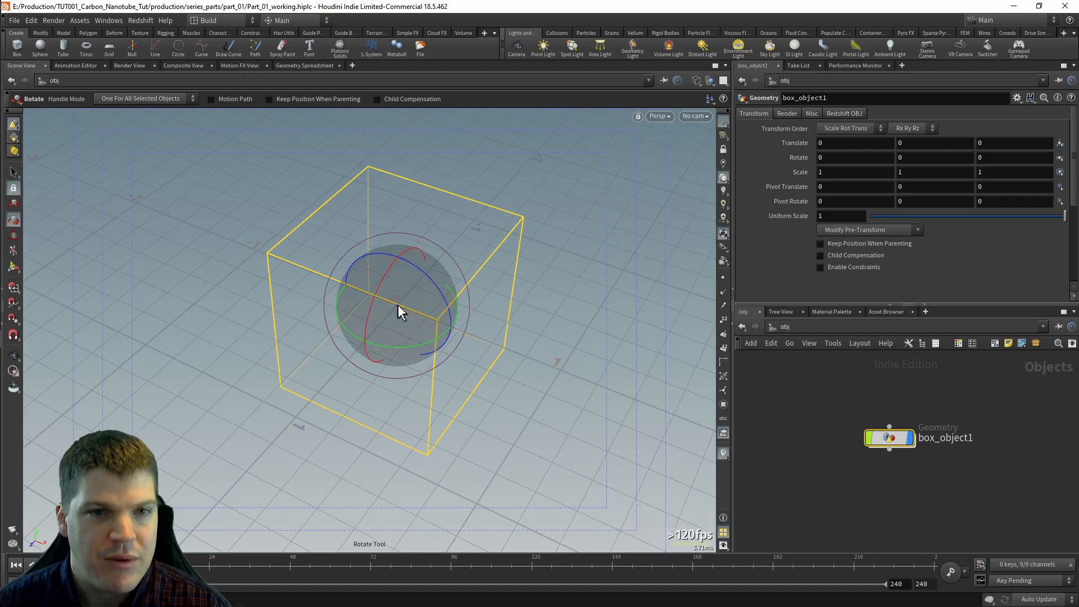
left_click_drag(441, 298, 369, 305)
key("ctrl+z")
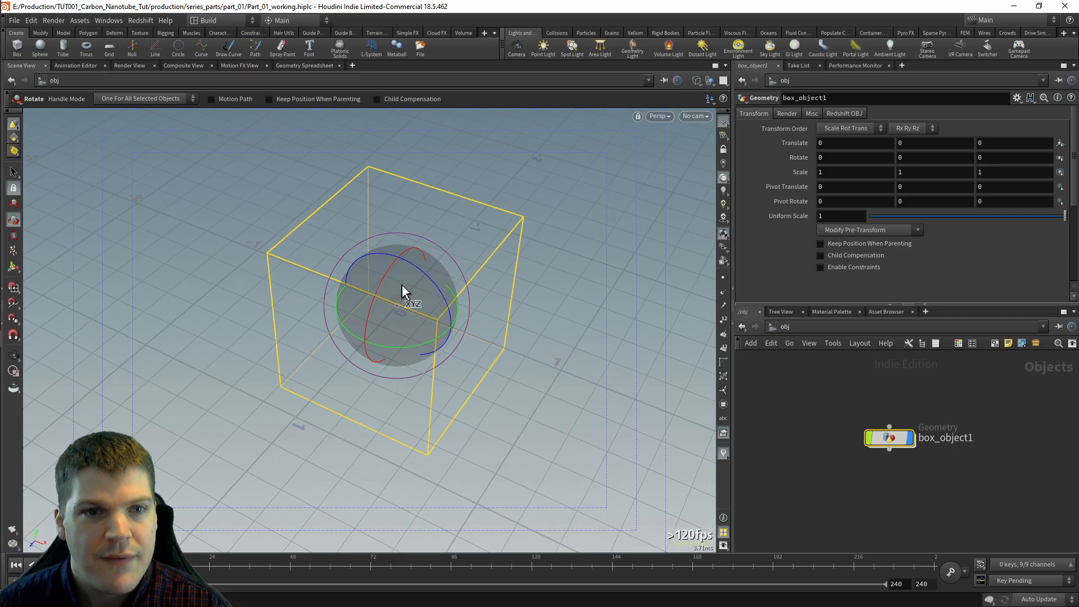
Step: Activate the Scale tool, switch to the box's combined handles to try a handle adjustment, and undo it
key("e")
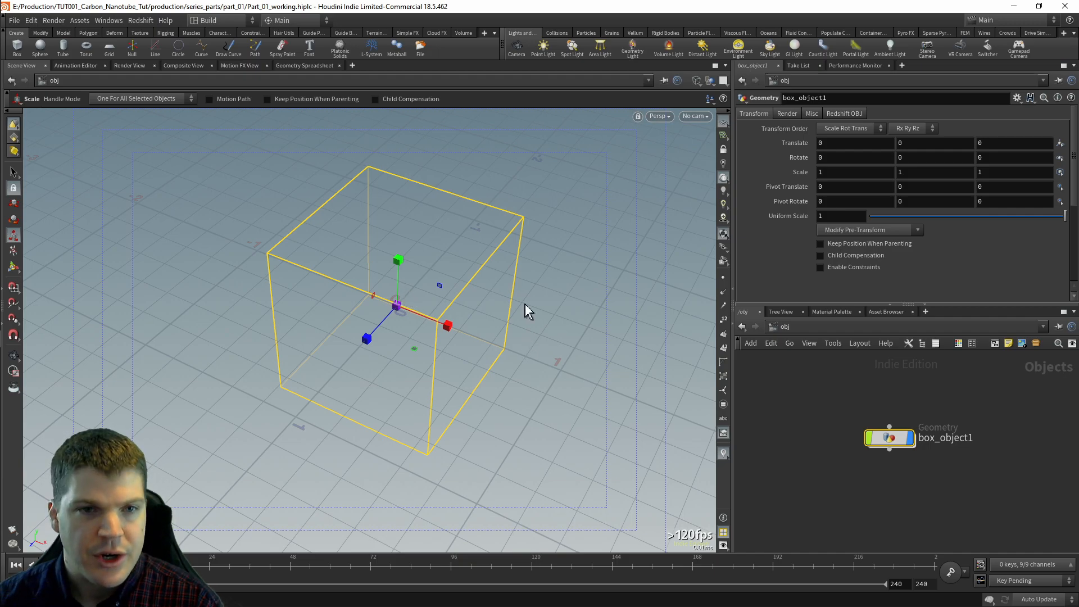
key("Return")
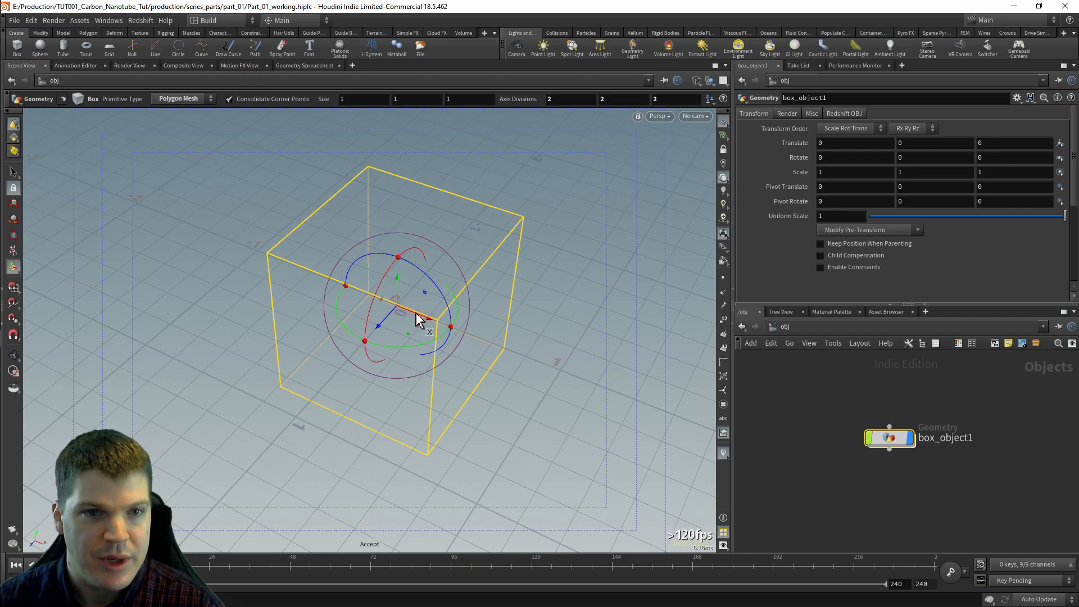
left_click_drag(409, 309, 466, 352)
key("ctrl+z")
key("ctrl+z")
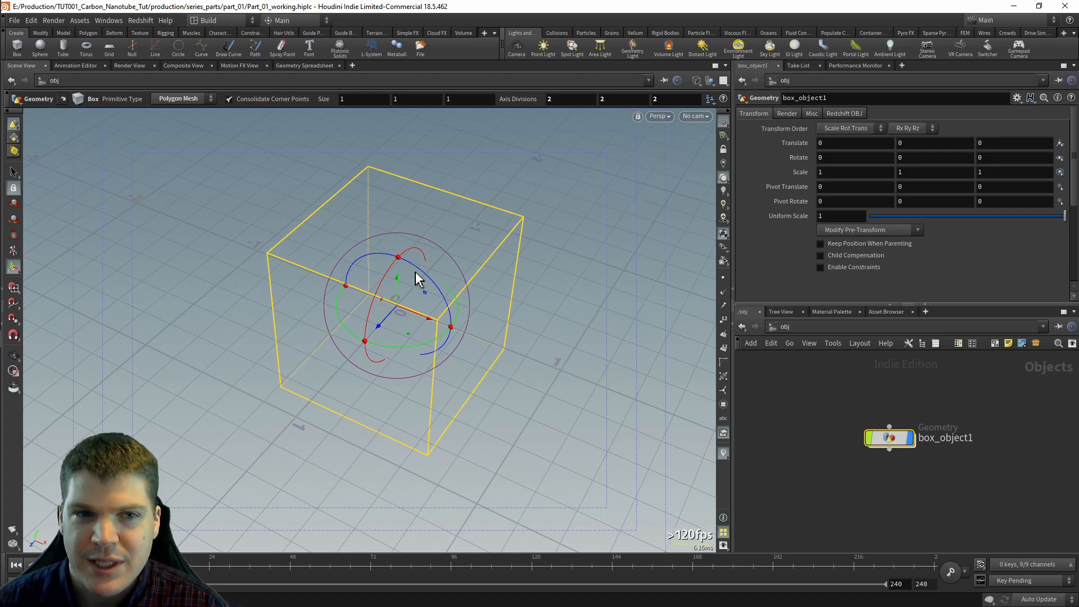
Step: Orbit around the box to view it from several angles, alternating between the View tool and the box's handles
key("Escape")
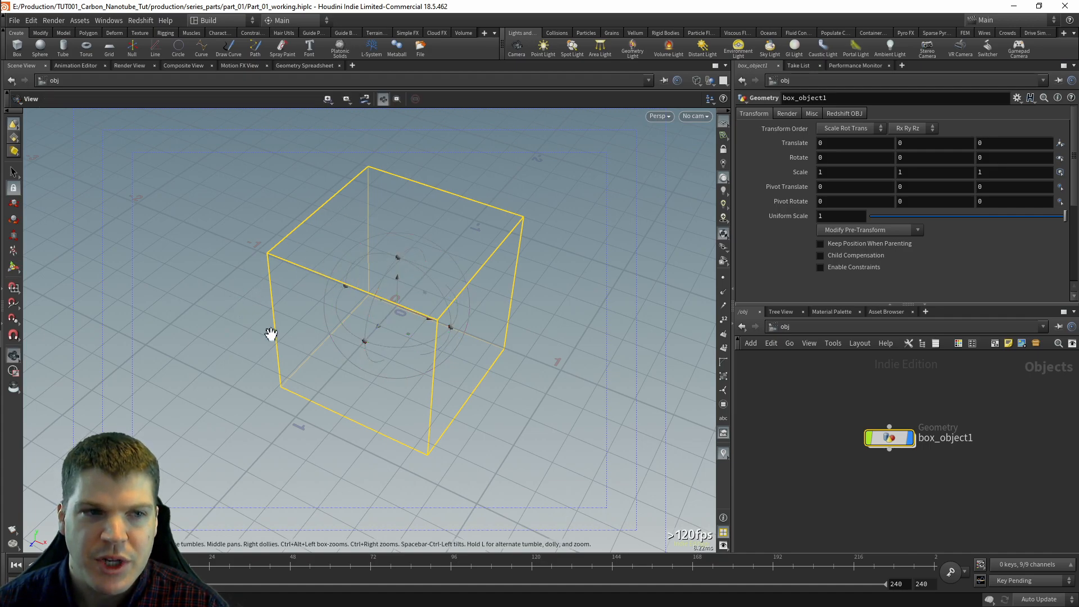
left_click_drag(442, 321, 417, 359)
key("Return")
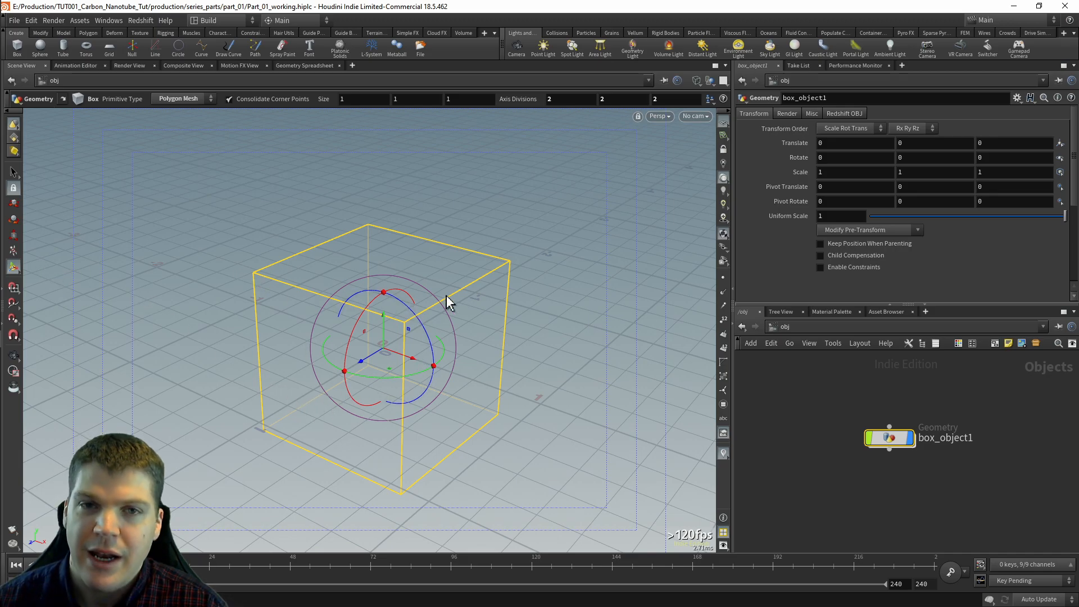
key("Escape")
left_click_drag(455, 281, 123, 345)
mouse_move(388, 279)
left_mouse_down()
mouse_move(381, 321)
mouse_move(389, 286)
left_mouse_up()
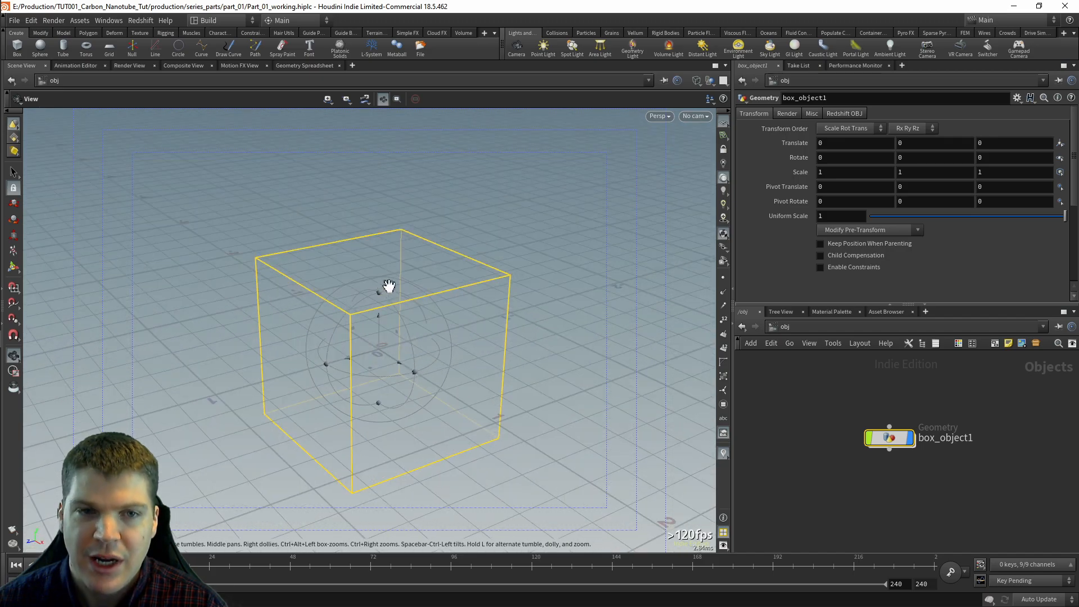
key("r")
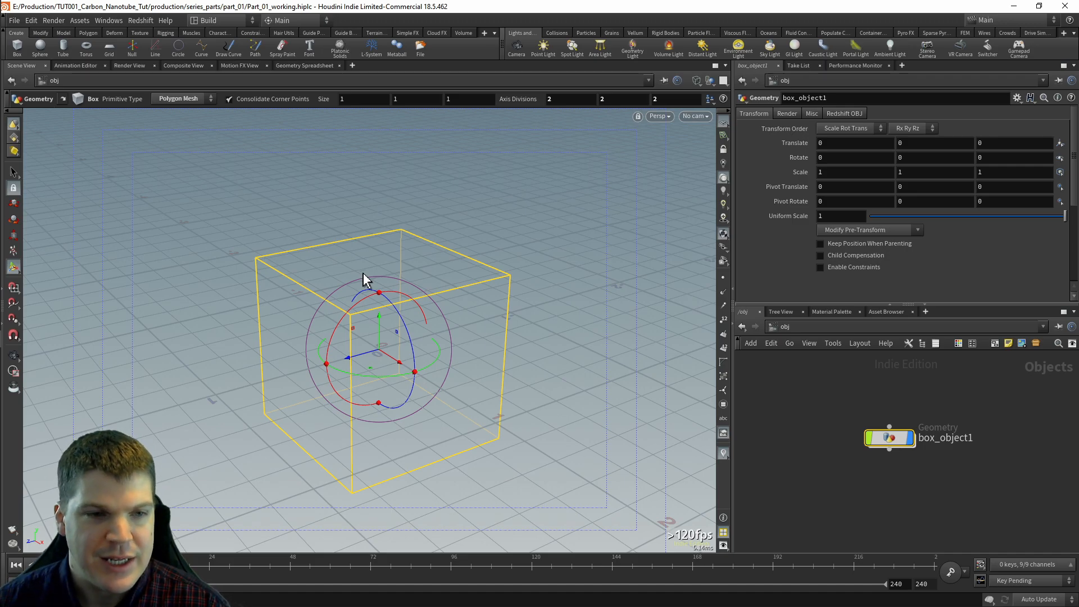
key("Escape")
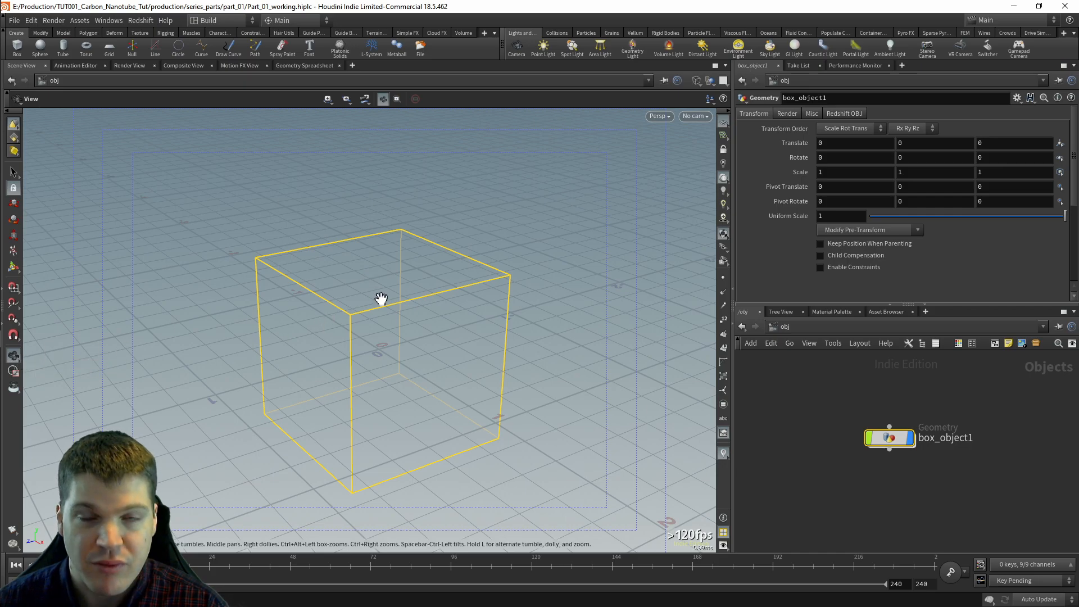
left_click_drag(379, 298, 348, 281)
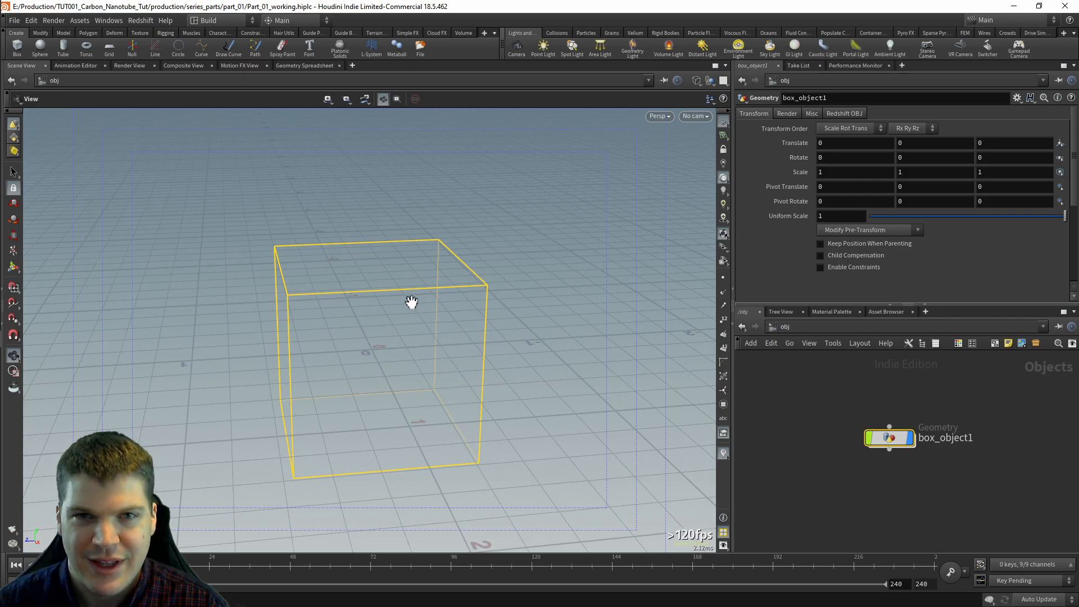
left_click_drag(407, 323, 421, 321)
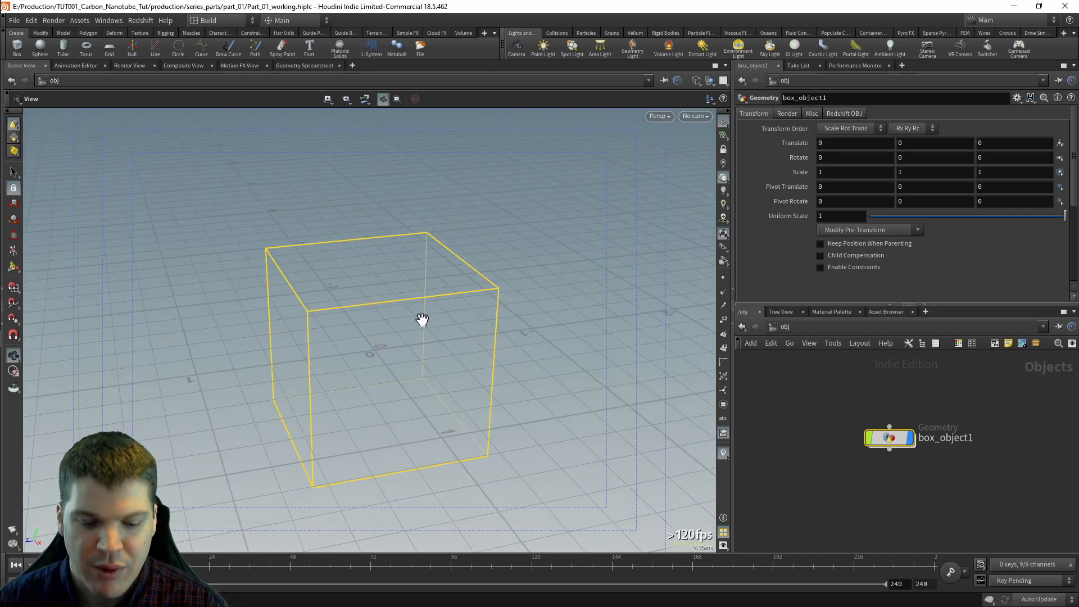
Step: Cycle through the Select, Move, Rotate and Scale tools on the box, ending on its handles
key("s")
key("t")
key("r")
key("e")
key("Return")
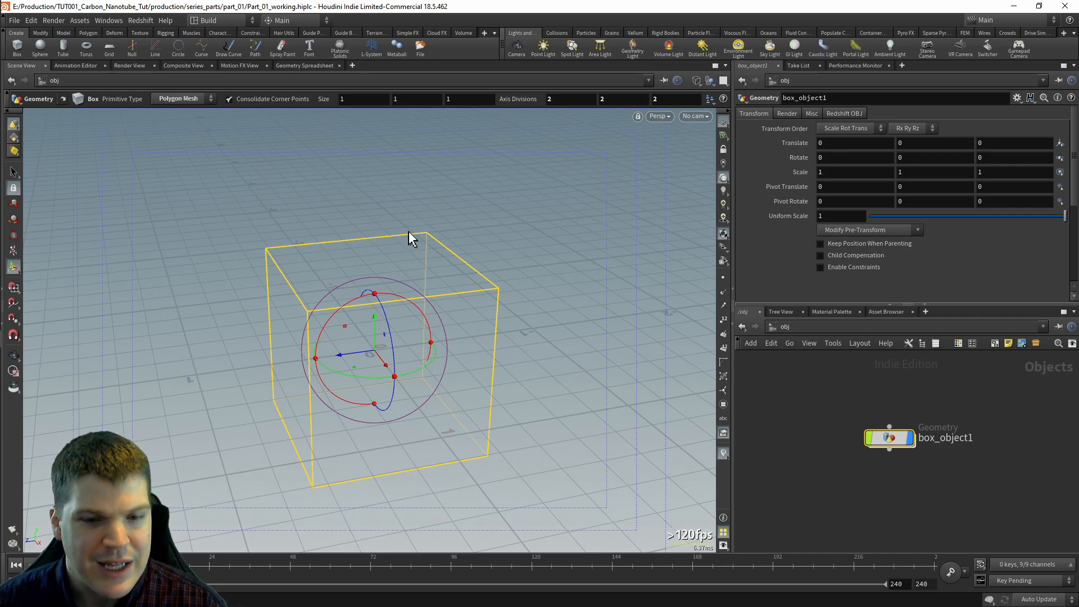
Step: Toggle repeatedly between the Select tool and the box's handles, with one switch to the View tool, ending on the handles
key("s")
key("Return")
key("s")
key("Return")
key("s")
key("Return")
key("s")
key("Return")
key("s")
key("Return")
key("s")
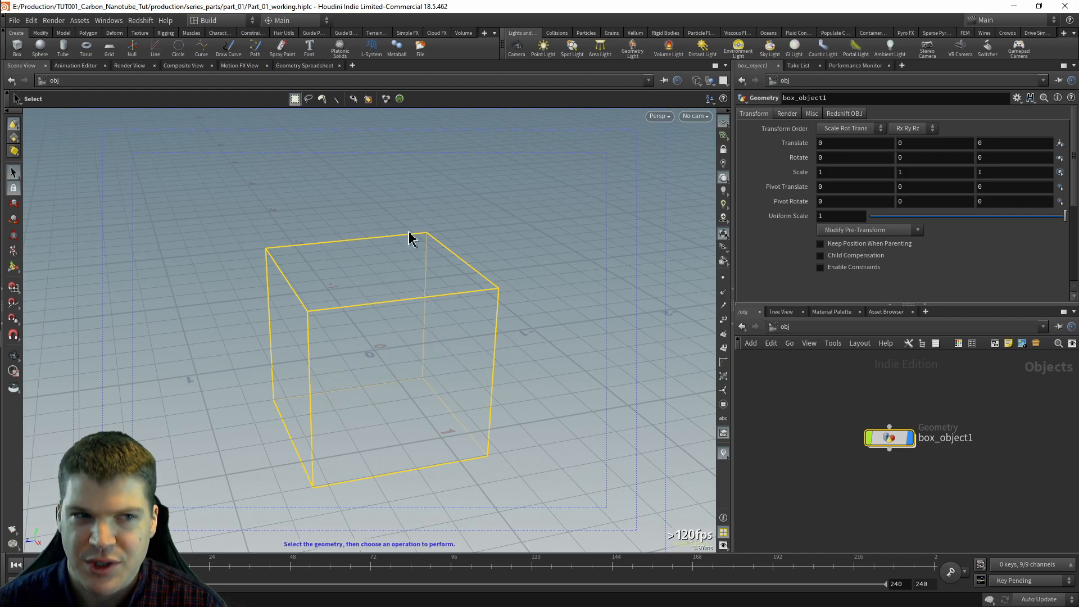
key("Escape")
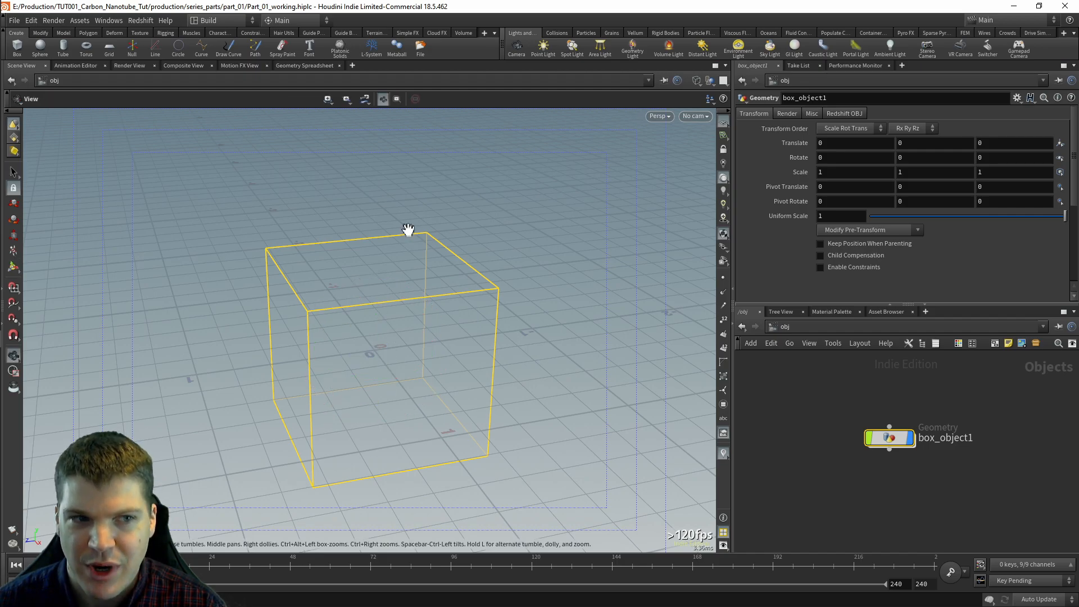
key("s")
key("Return")
key("s")
key("Return")
key("s")
key("Return")
key("s")
key("Return")
key("s")
key("Return")
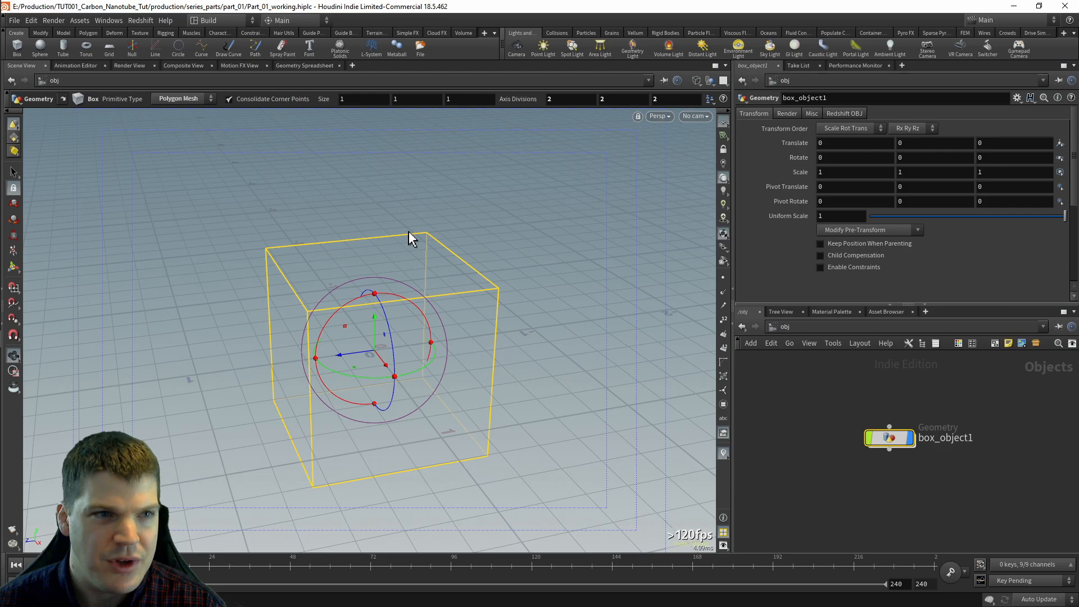
key("s")
key("Return")
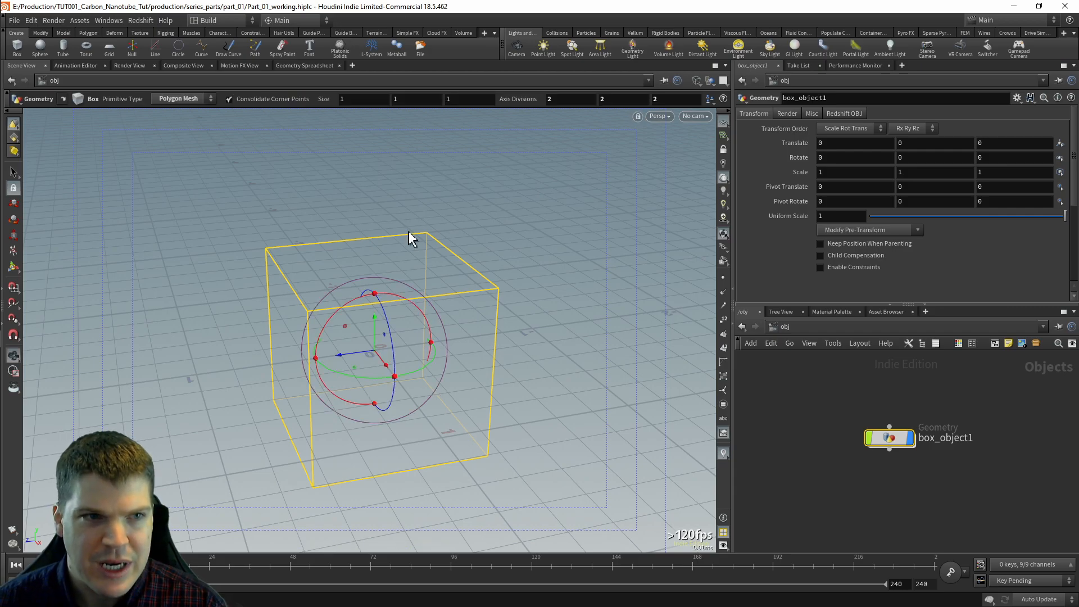
Step: Alternate between the Select tool and the box's handles, switch to the View tool, and return to the handles
key("s")
key("Return")
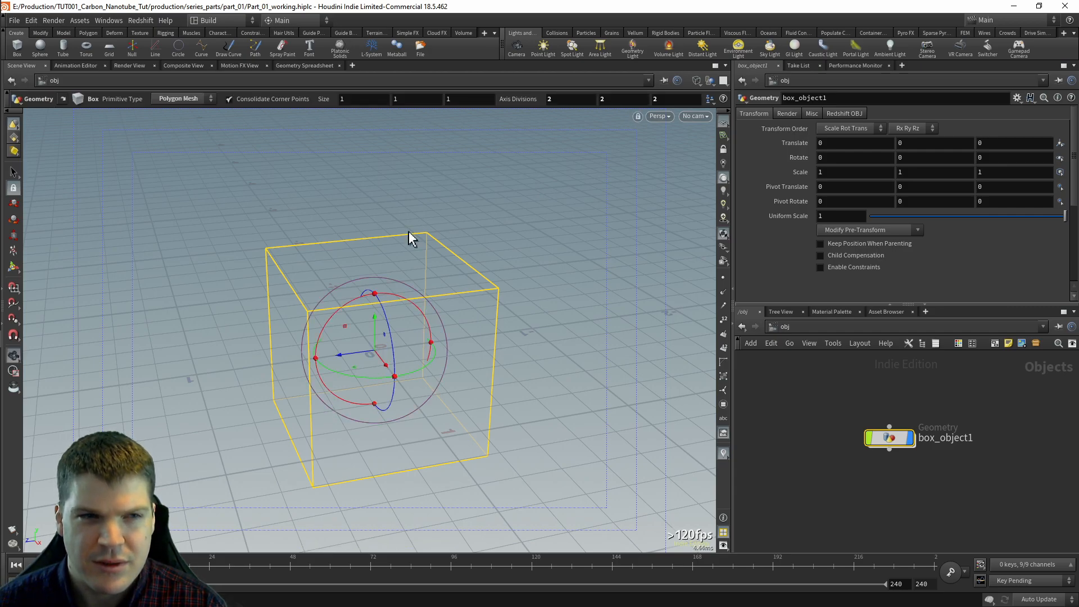
key("s")
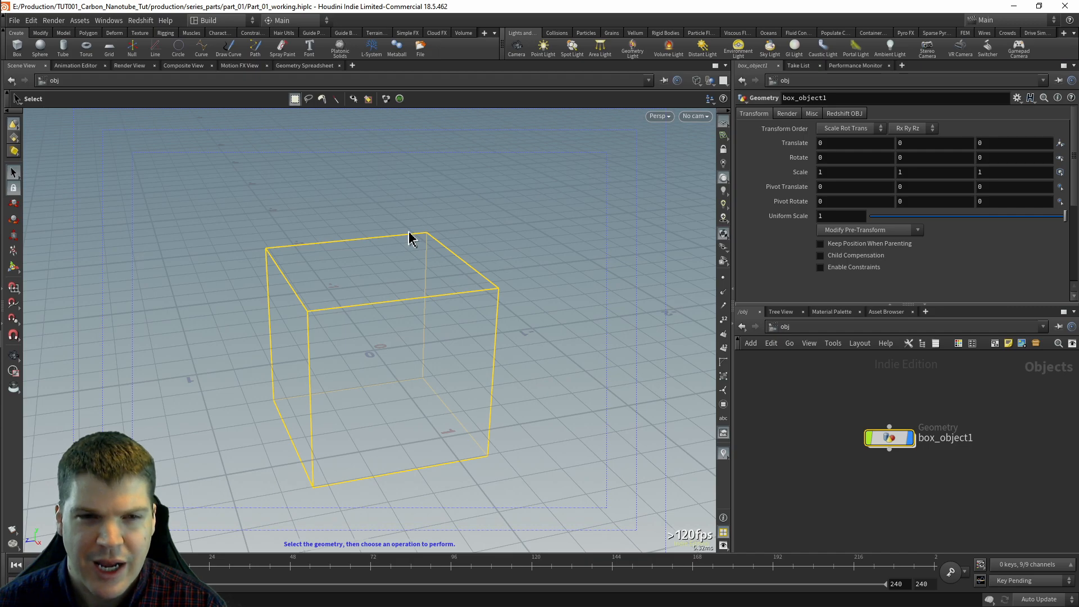
key("Return")
key("Return")
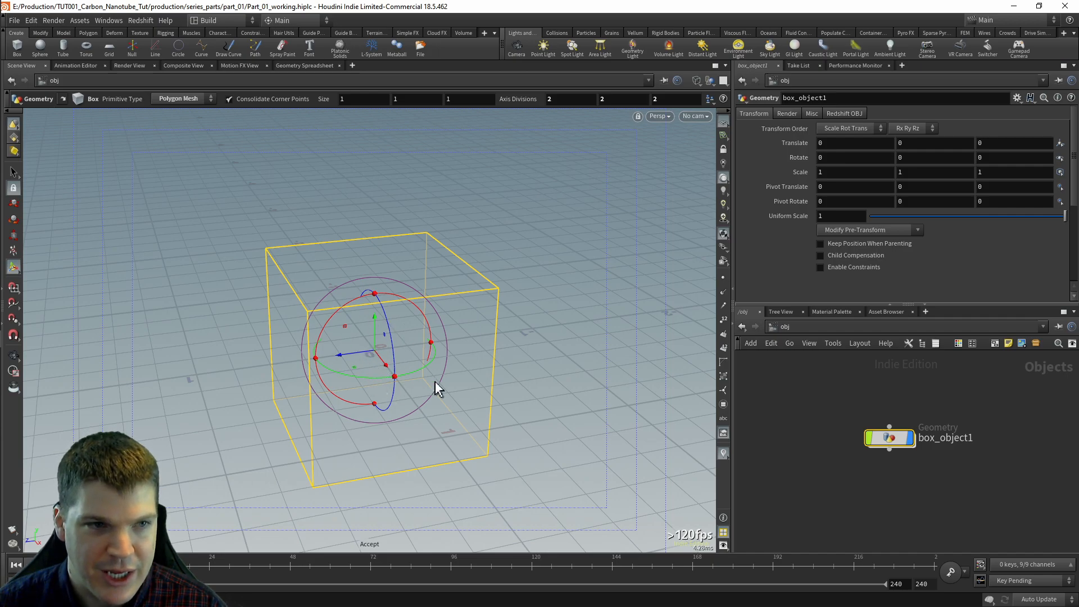
left_click(14, 356)
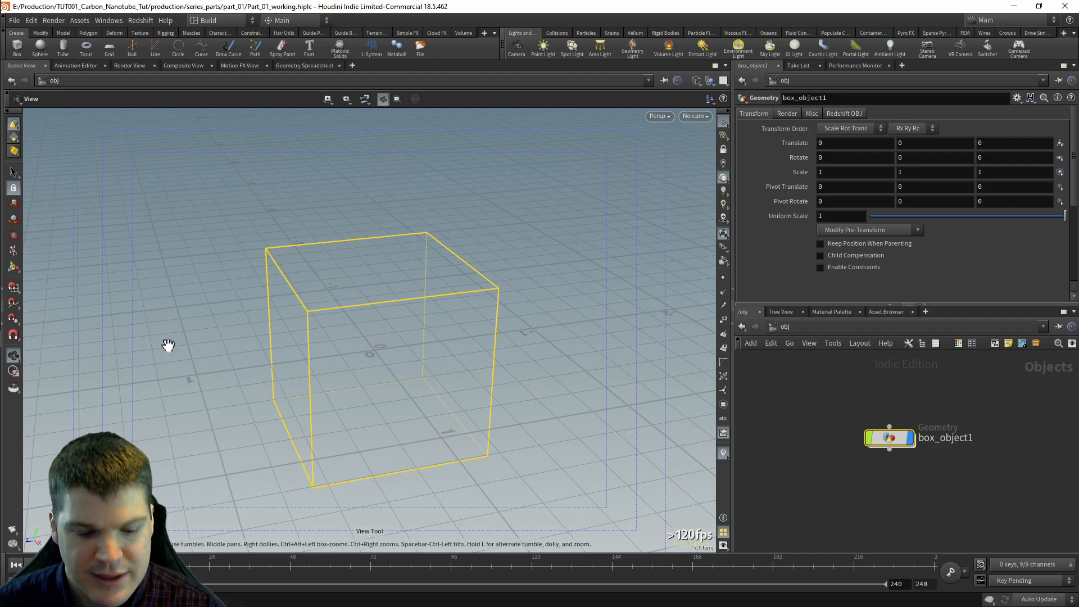
key("s")
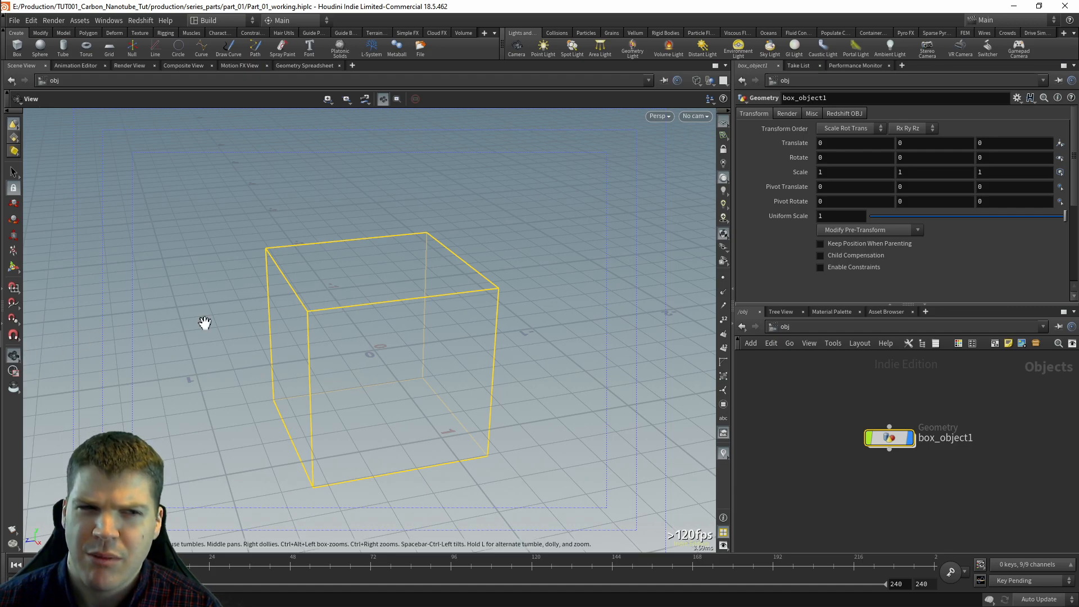
key("Return")
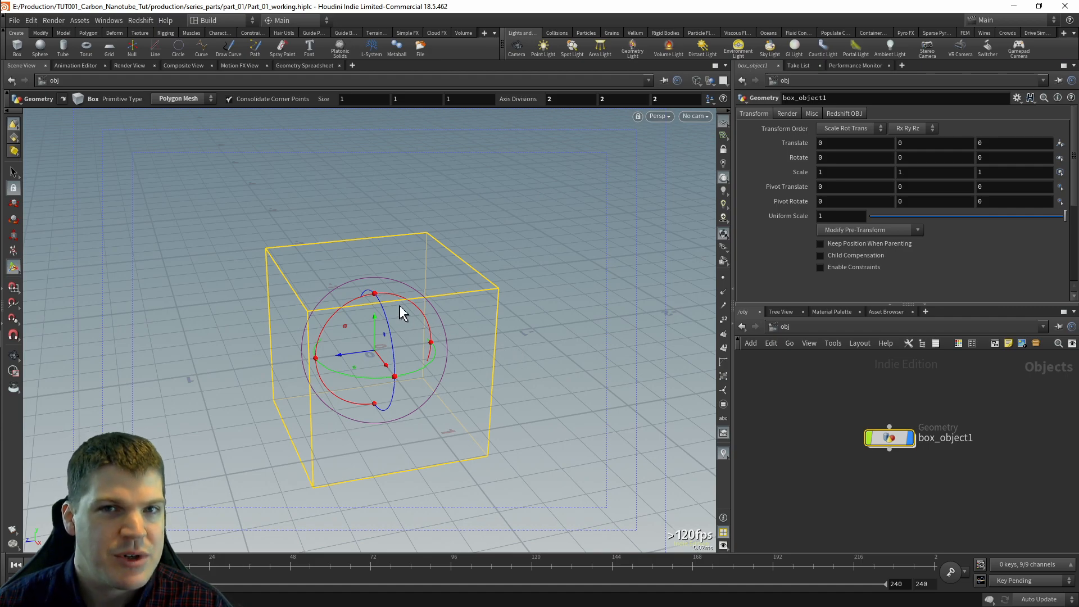
Step: Switch to the View tool, tumble and dolly around the box, and go back to the box's handles
key("Escape")
left_click_drag(472, 284, 398, 349)
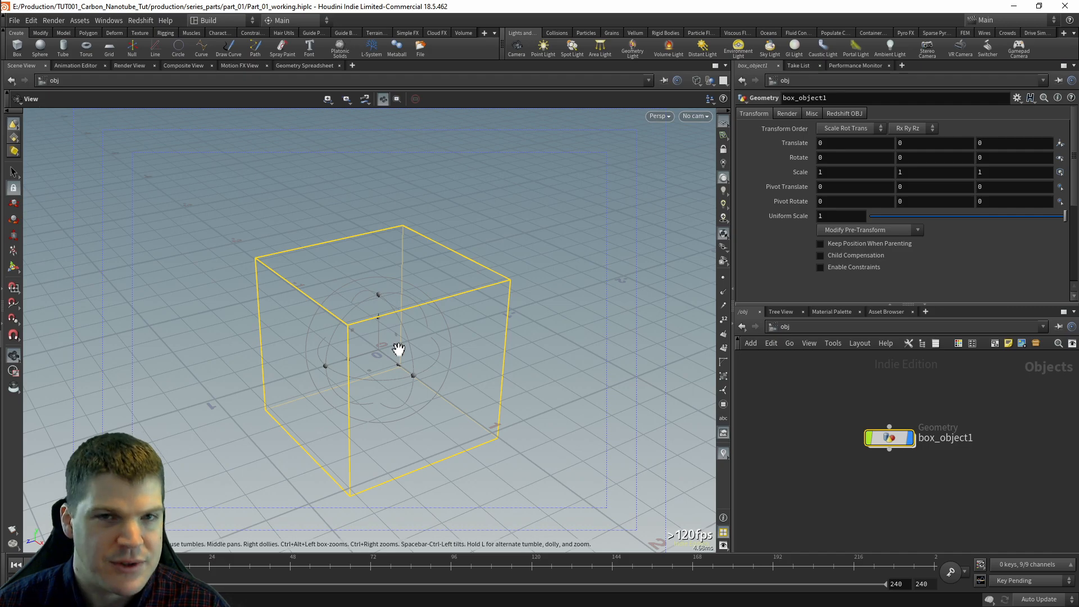
mouse_move(431, 356)
left_mouse_down()
mouse_move(470, 342)
mouse_move(452, 361)
mouse_move(472, 335)
mouse_move(388, 335)
mouse_move(429, 352)
left_mouse_up()
right_click_drag(429, 352, 244, 352)
key("Return")
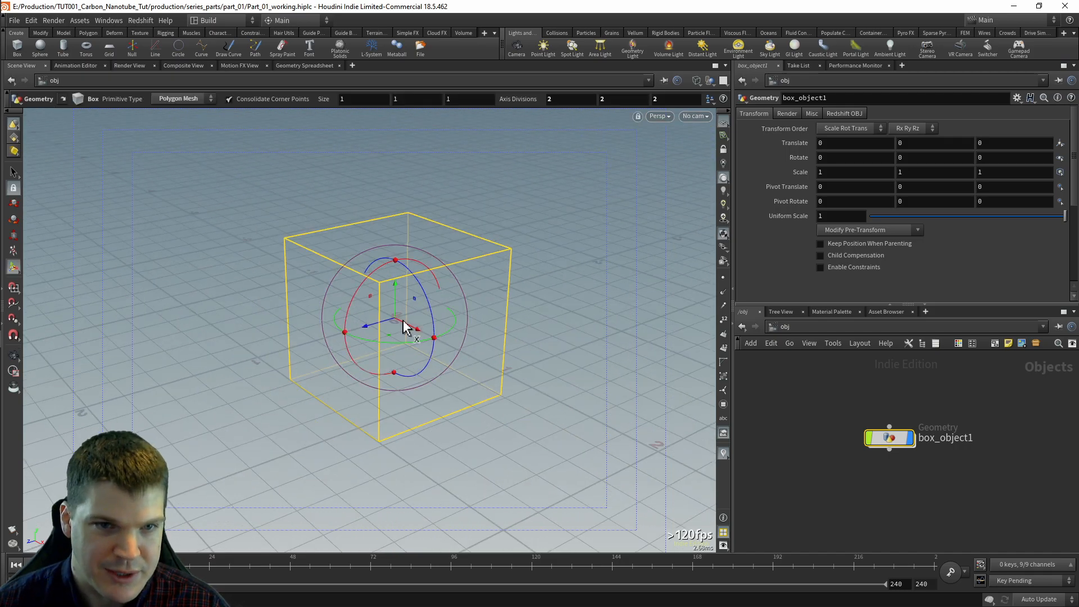
key("Escape")
key("Return")
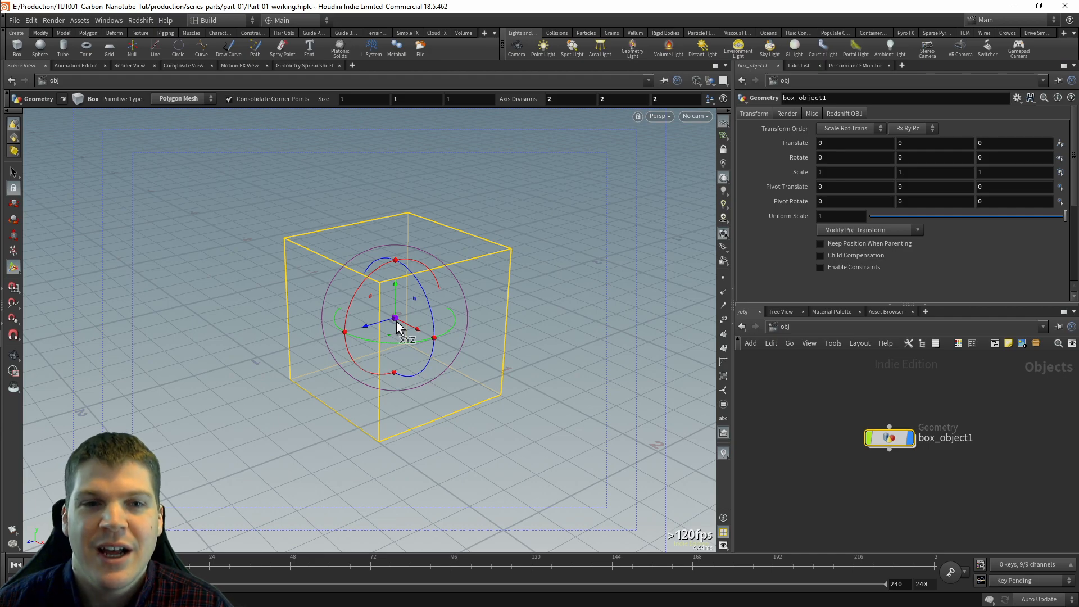
Step: Turn the box's Geo Transformer handle off and back on
right_click(14, 268)
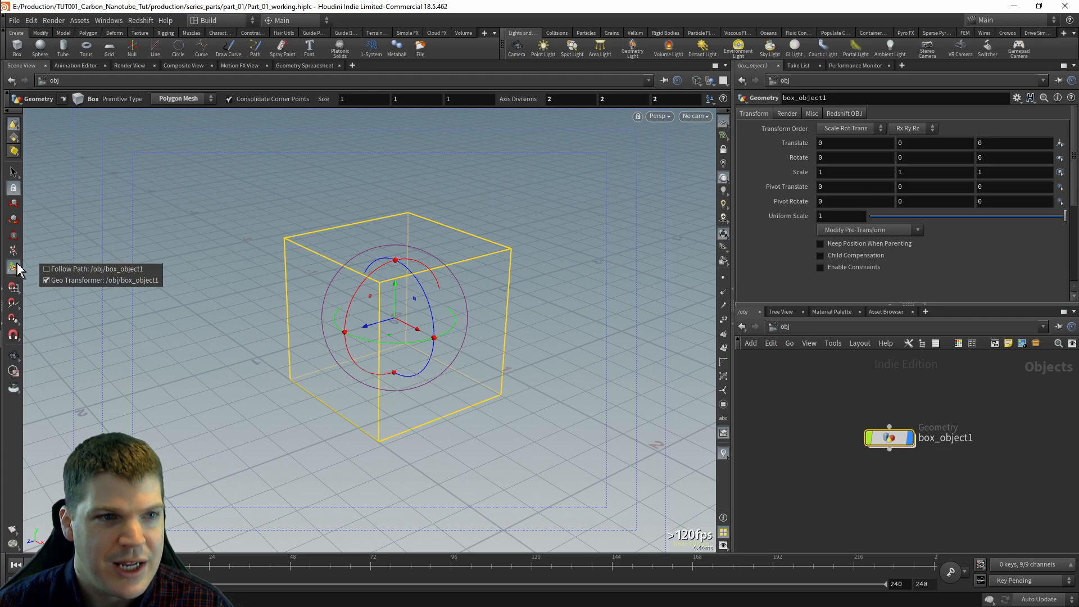
left_click(62, 281)
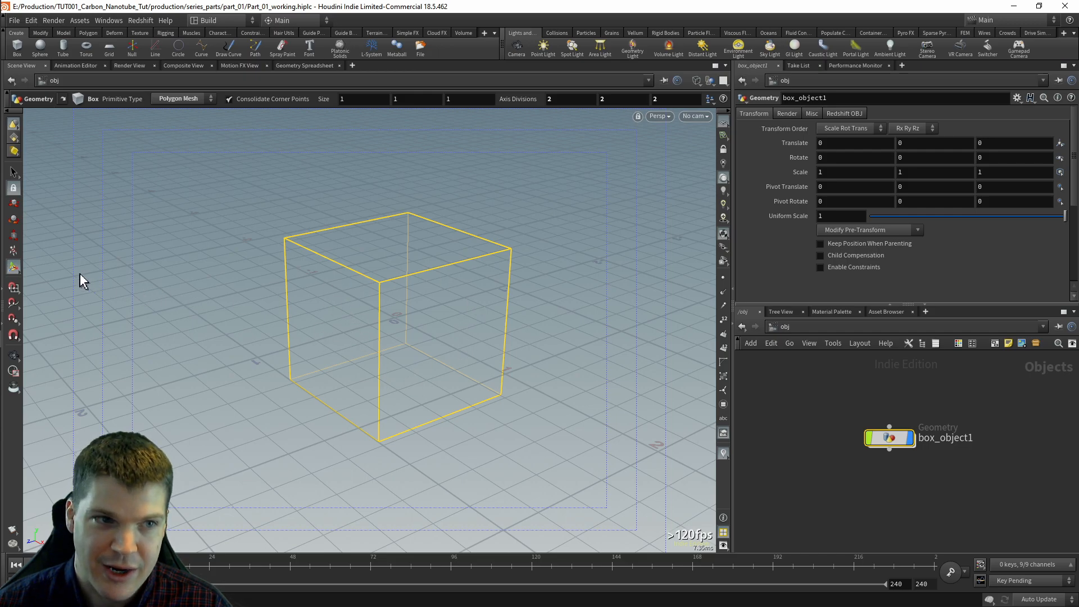
right_click(14, 268)
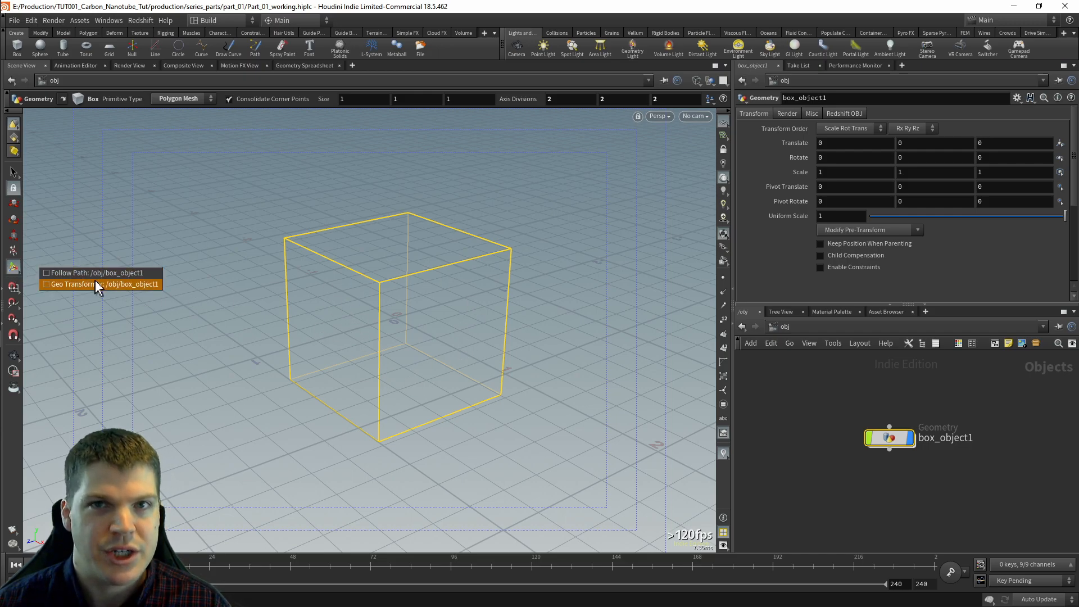
left_click(62, 284)
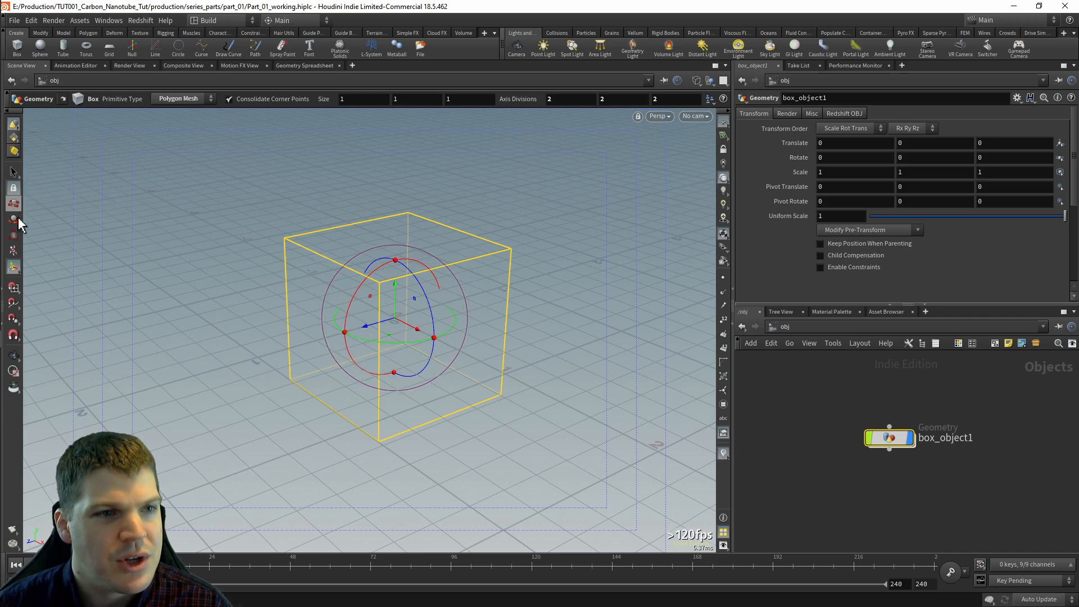
Step: Activate the Select tool, the View tool and the Handles tool in turn
left_click(13, 172)
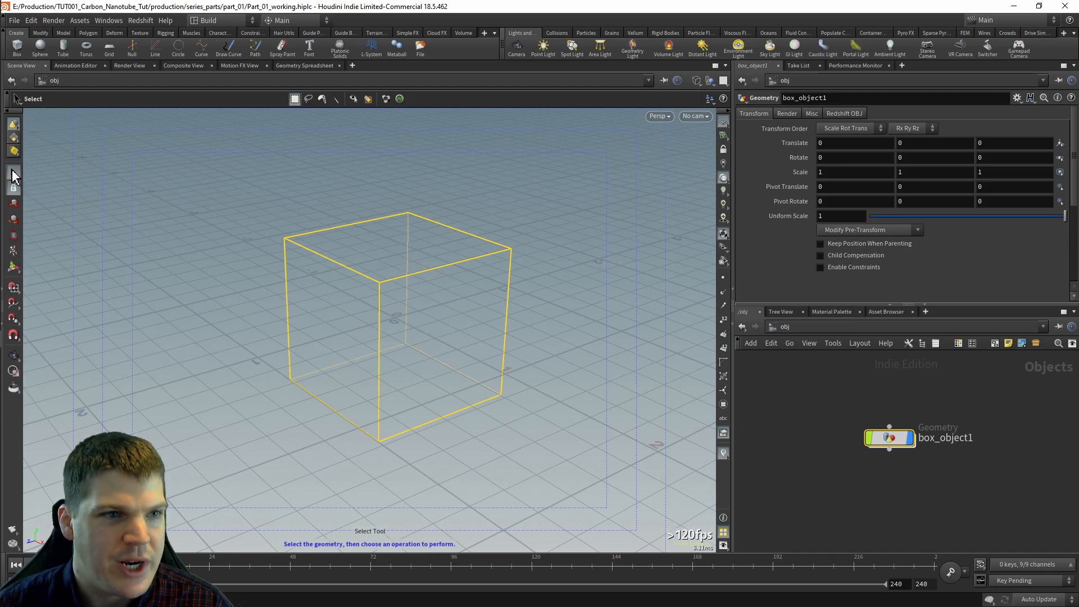
left_click(13, 355)
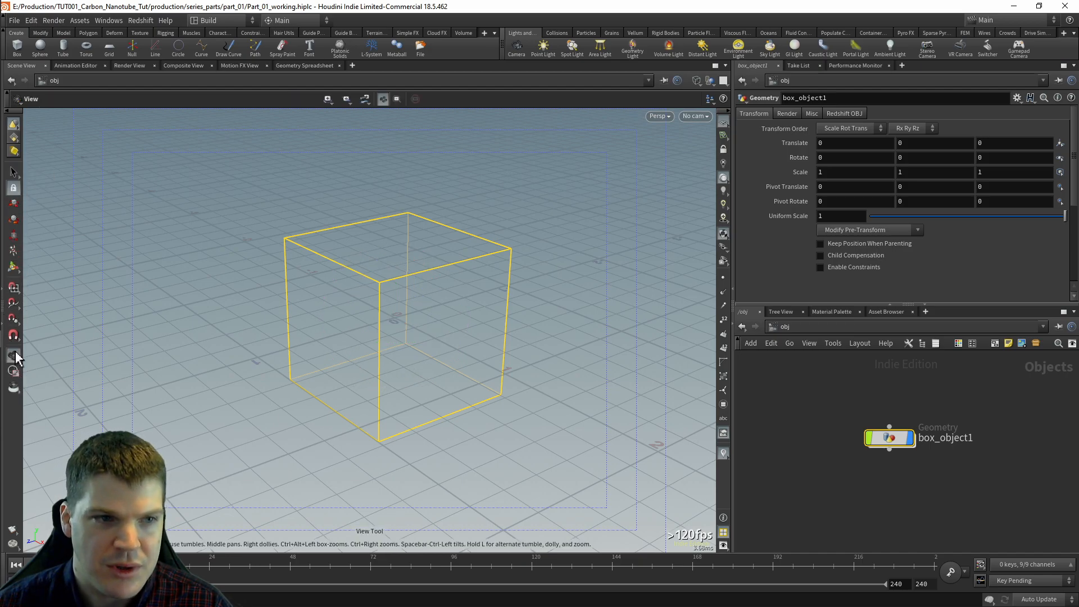
left_click(14, 267)
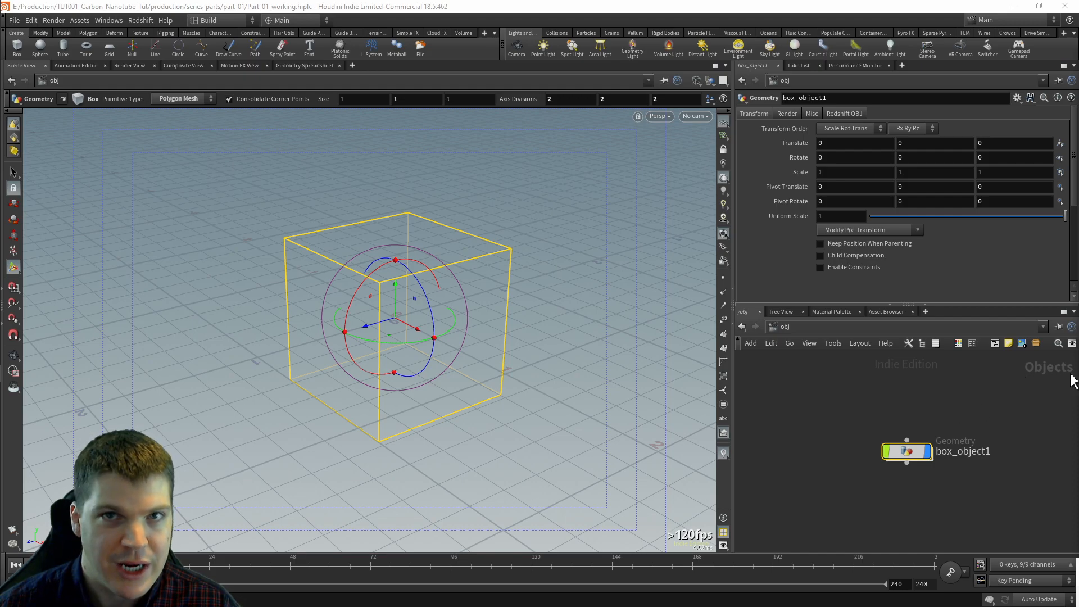
Step: Visit the mat and out networks in the network editor and return to the obj network
left_click(797, 325)
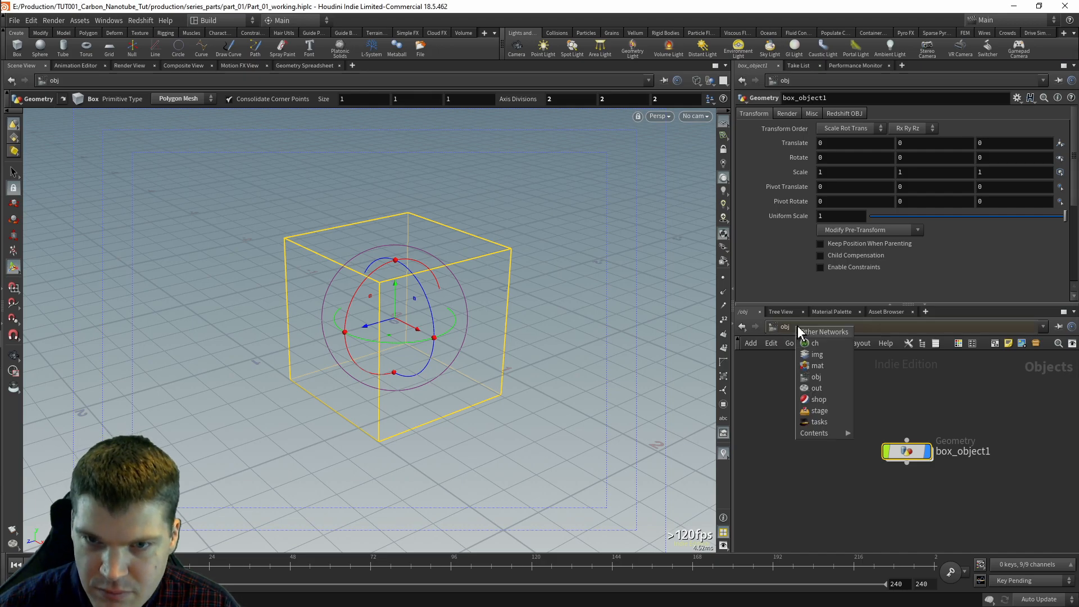
left_click(816, 368)
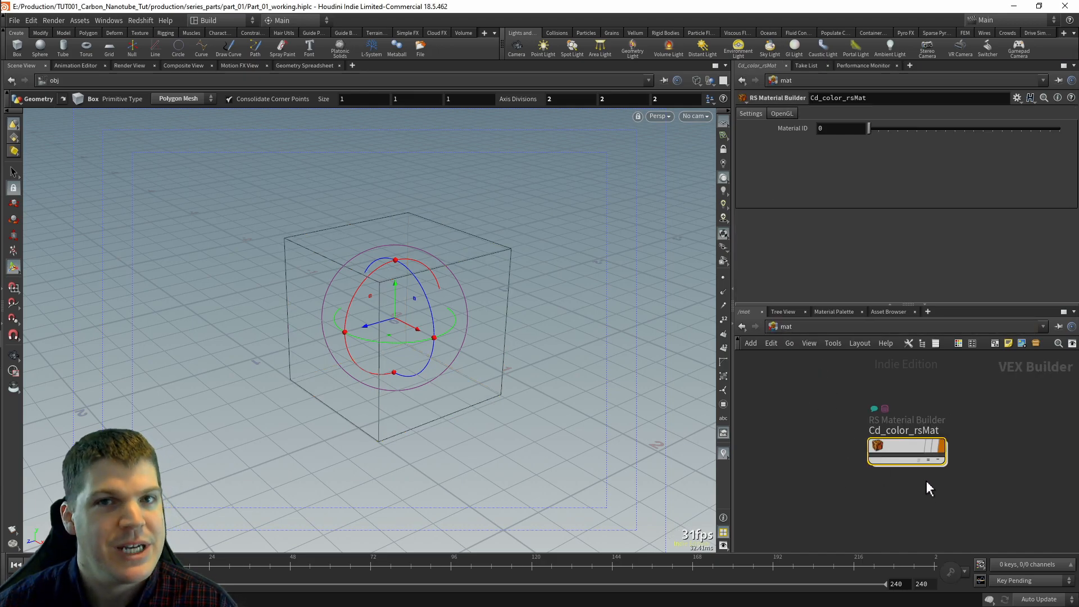
left_click(828, 325)
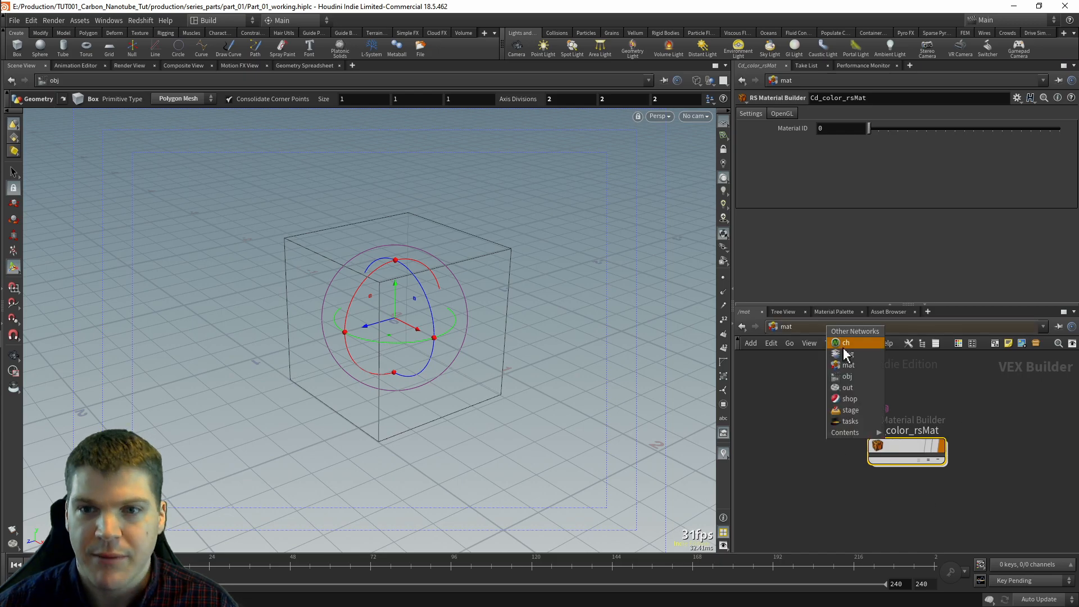
left_click(847, 388)
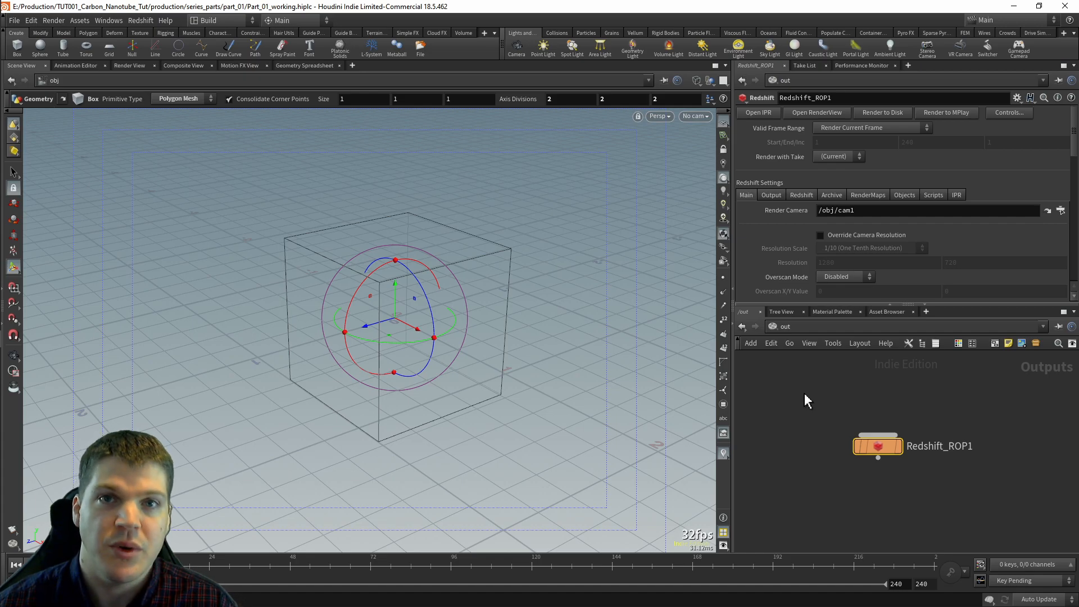
left_click(808, 329)
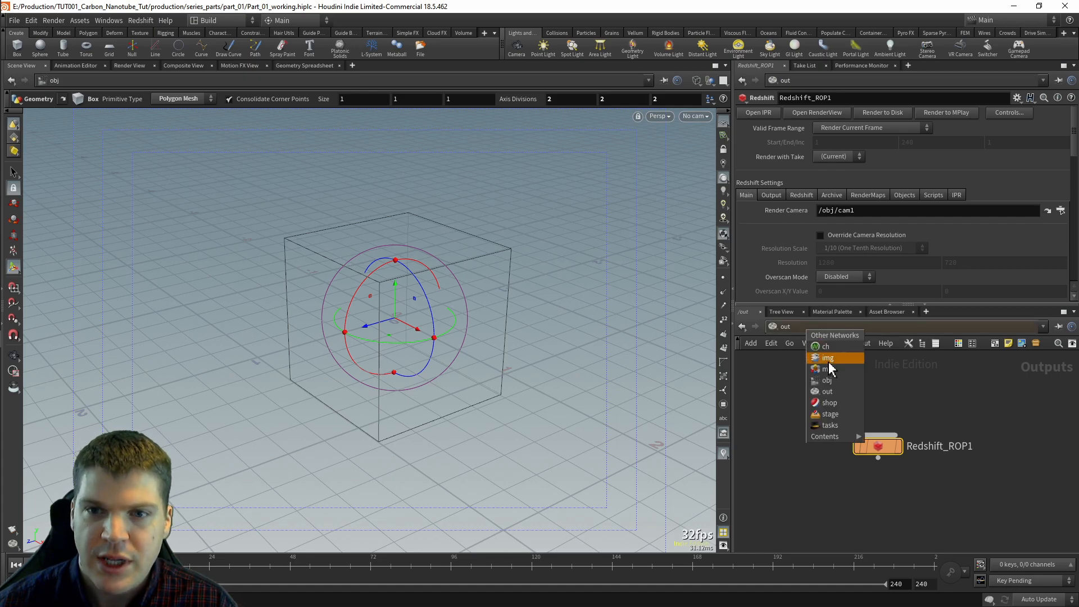
left_click(835, 385)
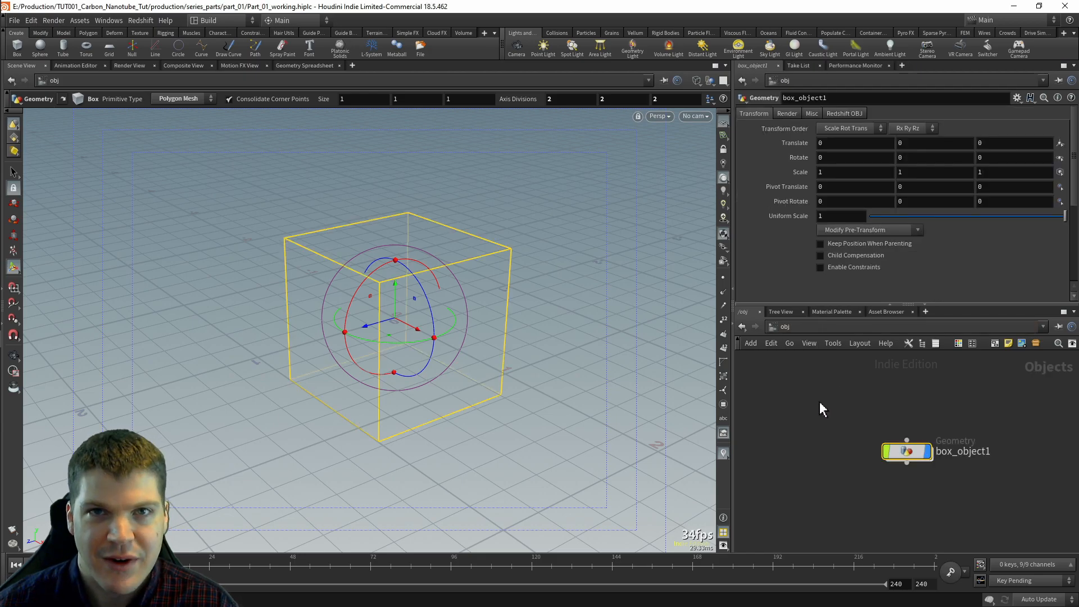
Step: Reposition the box node in the network and rename it myBox
left_click_drag(917, 458, 879, 443)
mouse_move(935, 446)
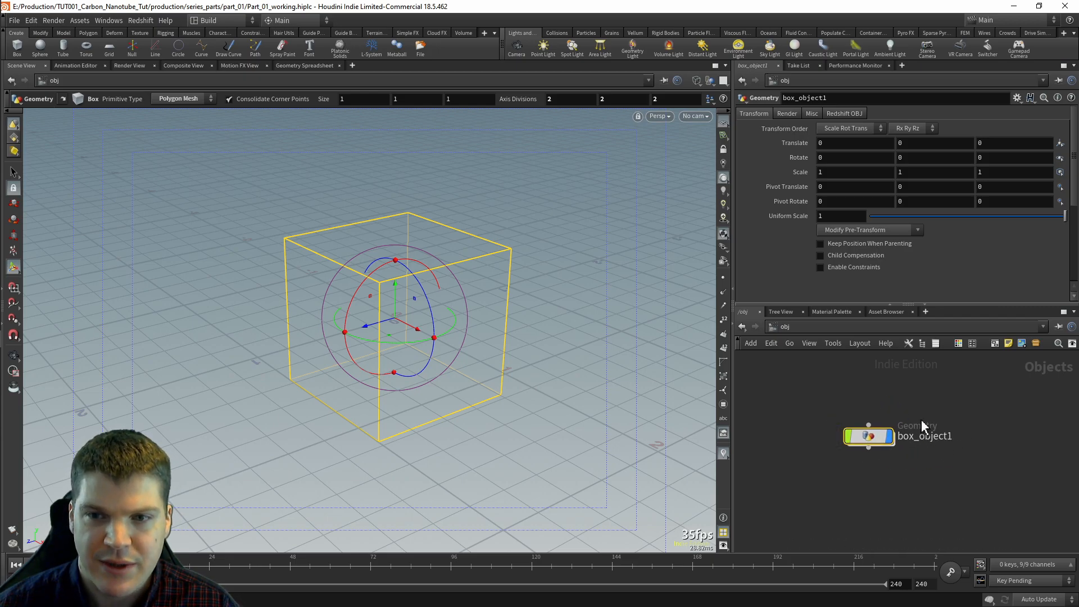
double_click(930, 438)
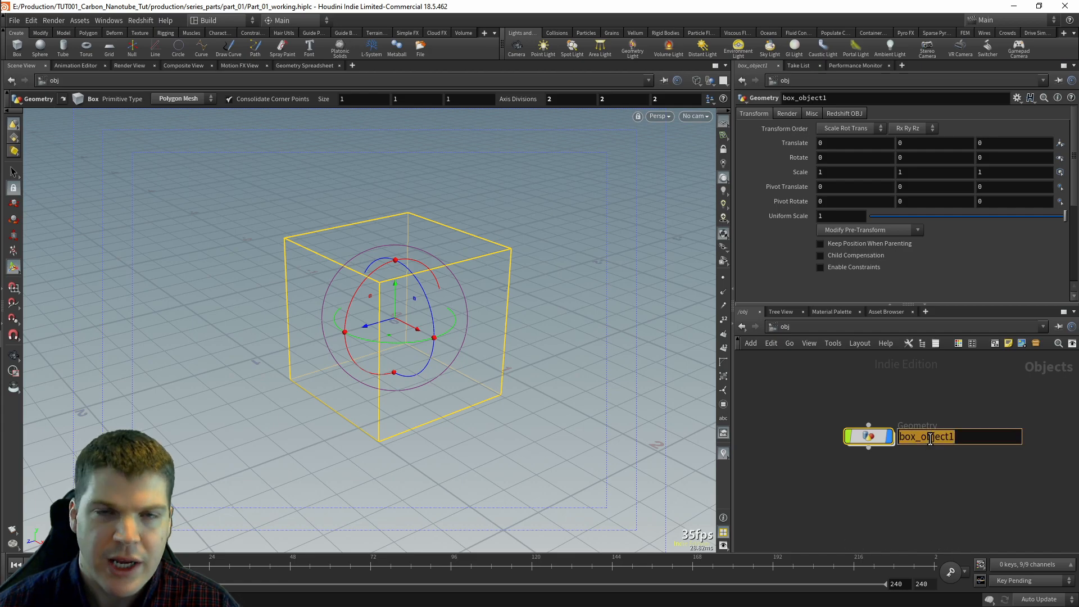
type("myBox")
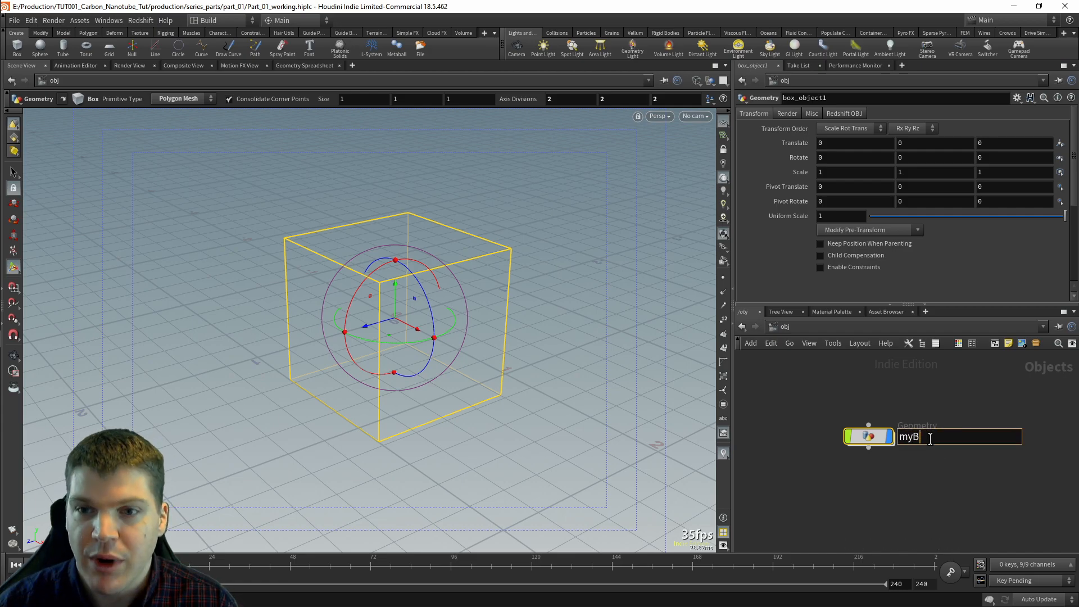
key("Return")
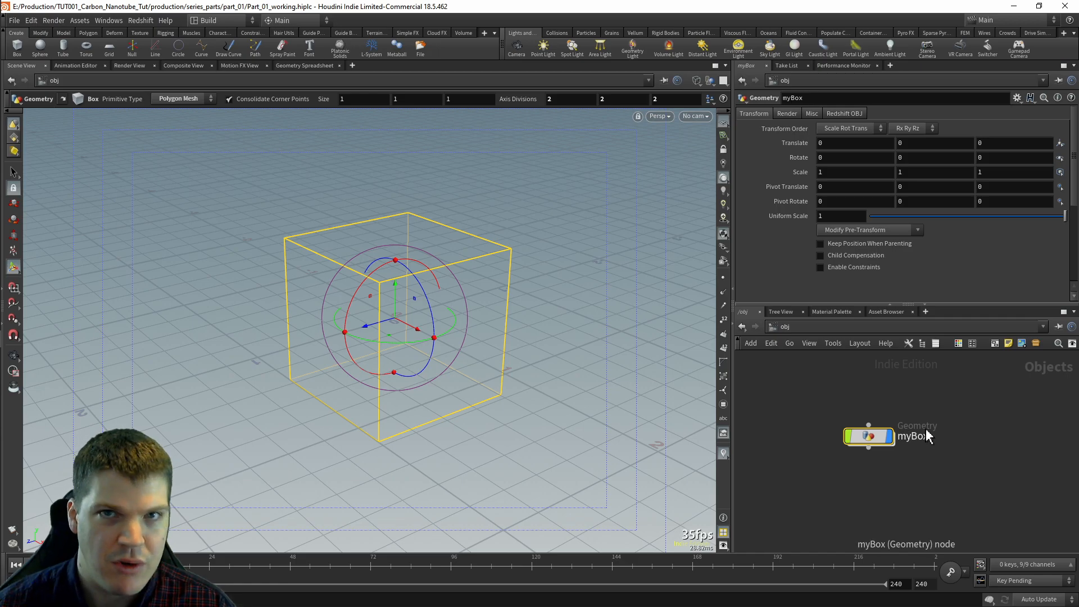
Step: Add a Camera node to the obj network, placed below the myBox node
mouse_move(877, 437)
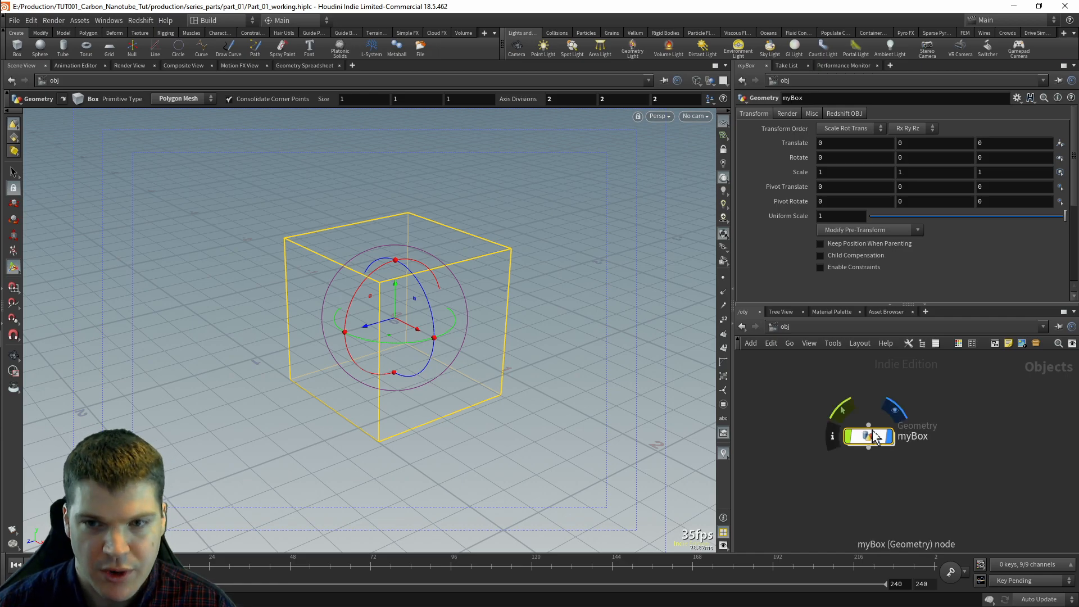
left_click(837, 485)
key("Tab")
type("cam")
key("Return")
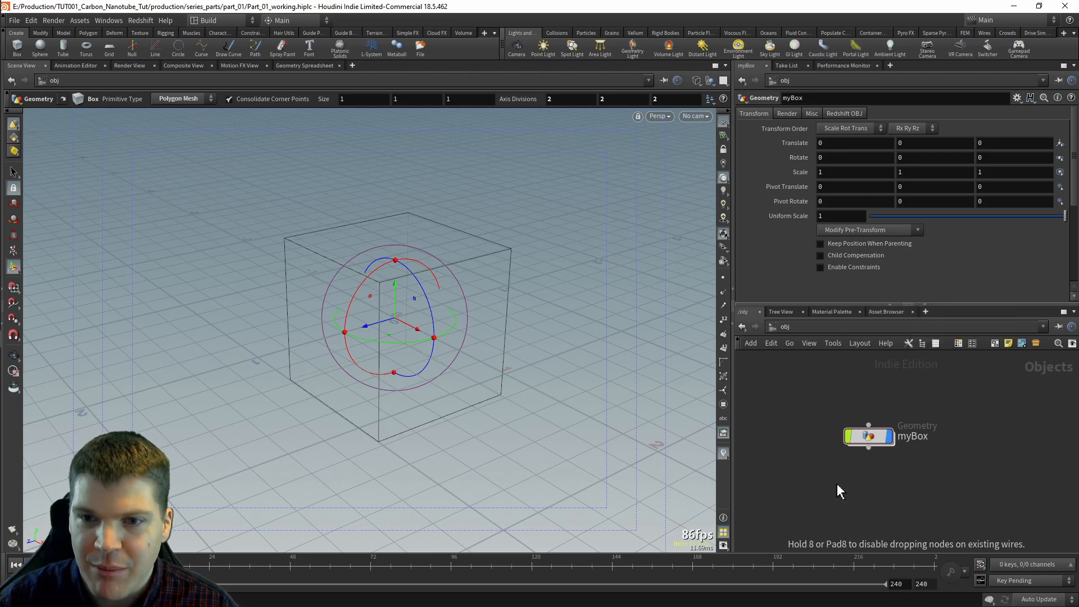
left_click(837, 483)
Step: Add a Light node to the obj network, to the right of the camera node
left_click(955, 491)
key("Tab")
type("light")
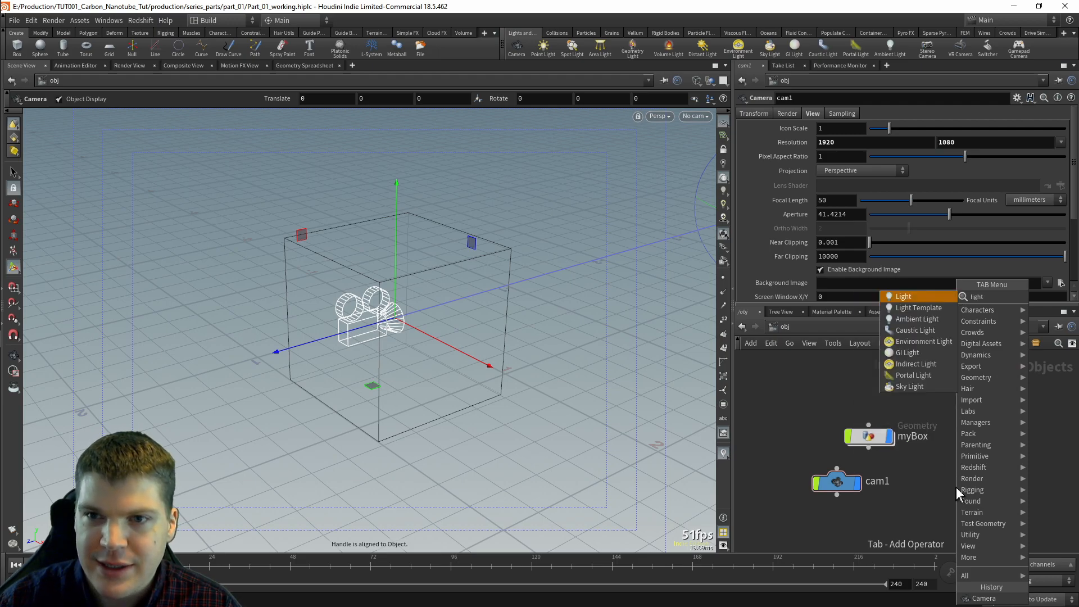
key("Return")
left_click(957, 490)
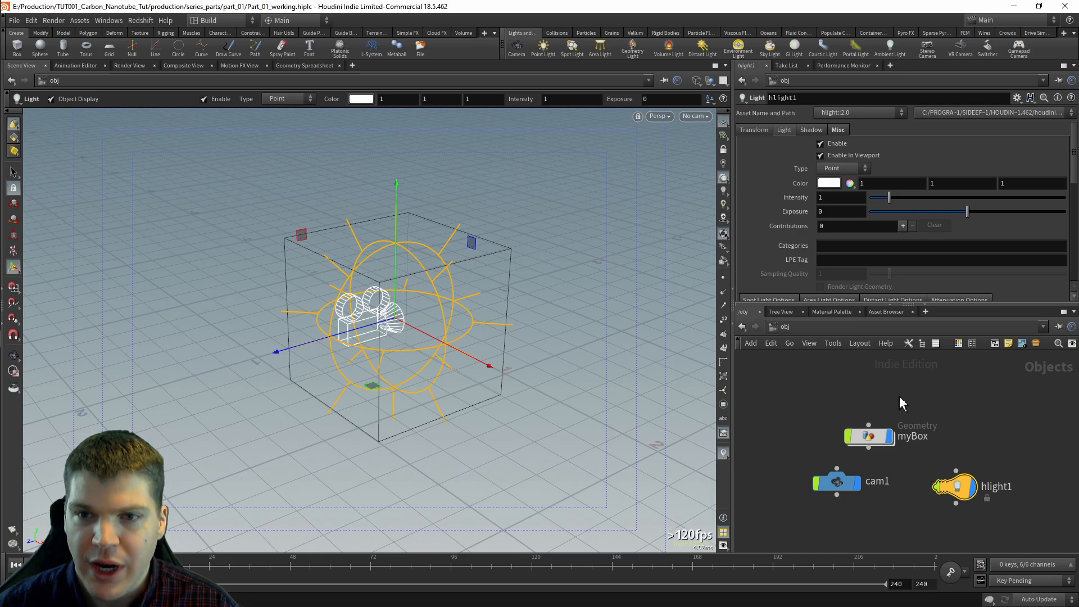
Step: Add a Sphere node to the obj network, placed just above the myBox node
left_click(858, 404)
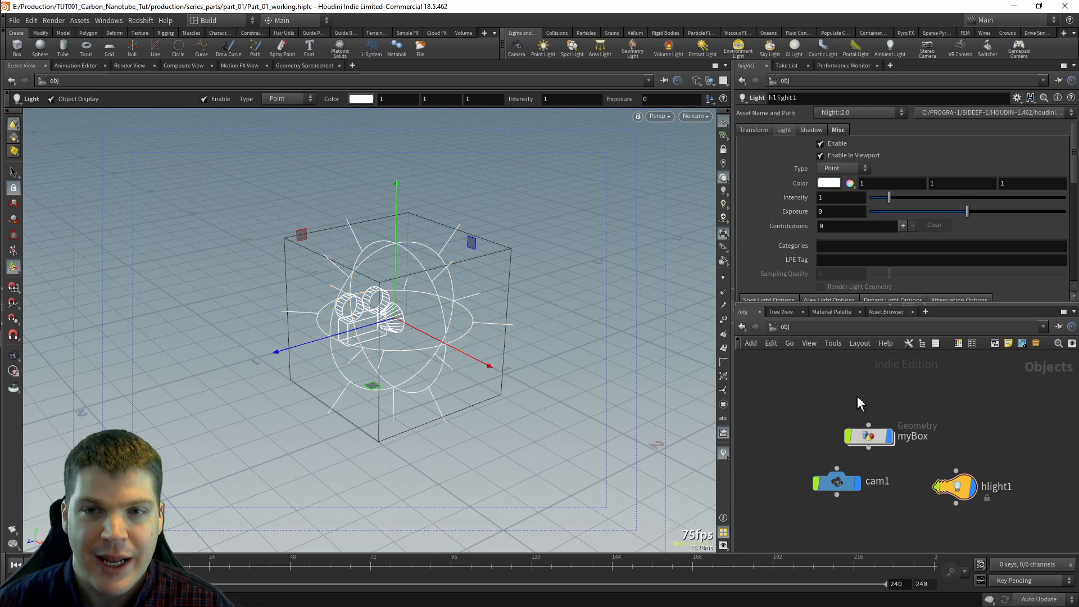
key("Tab")
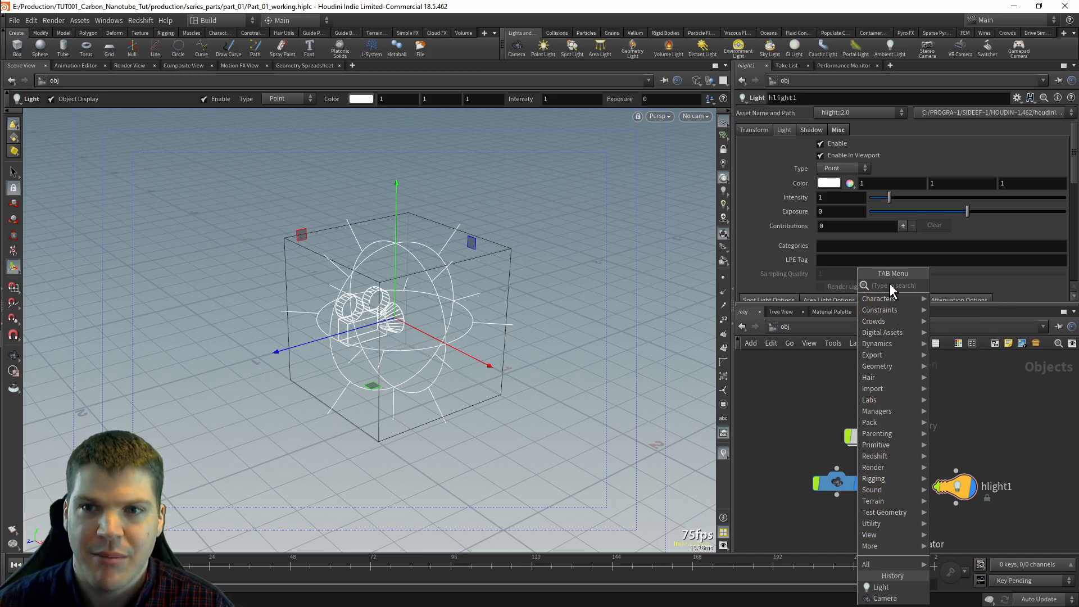
key("Escape")
key("Tab")
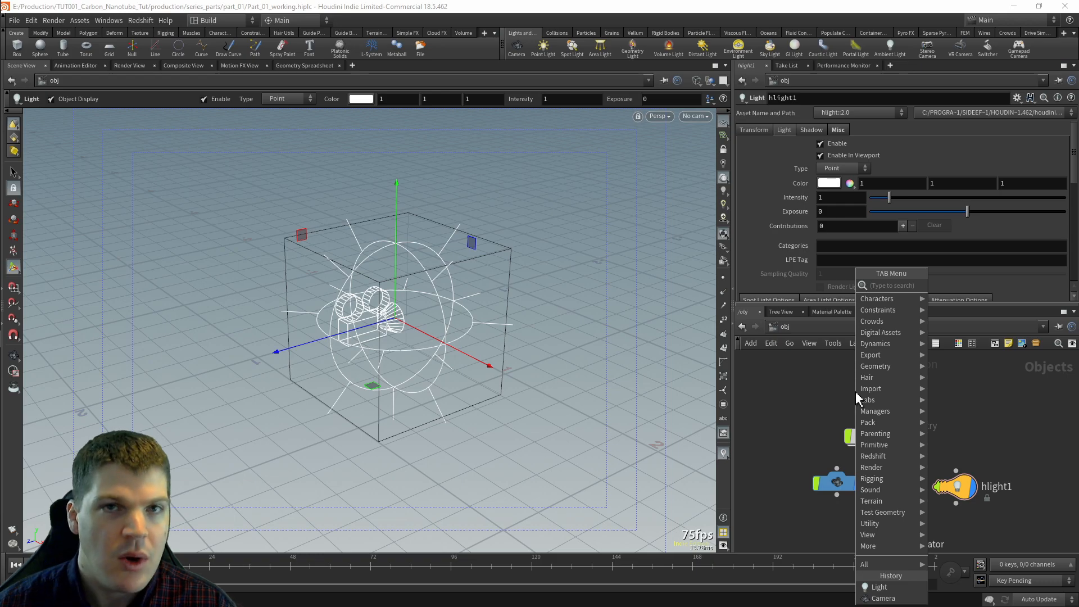
type("sph")
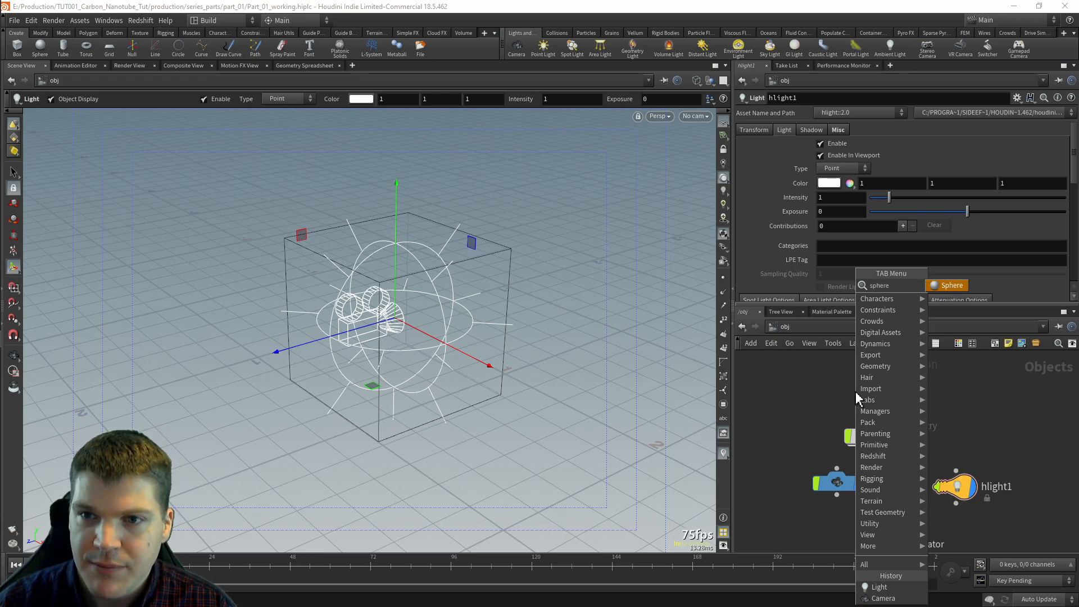
type("ere")
key("Return")
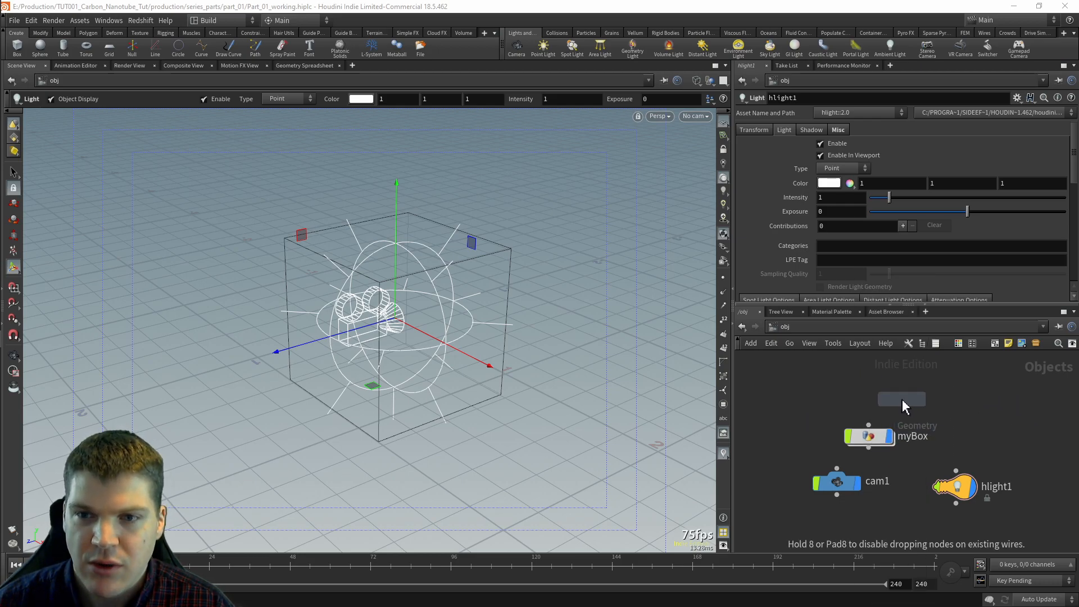
left_click(903, 404)
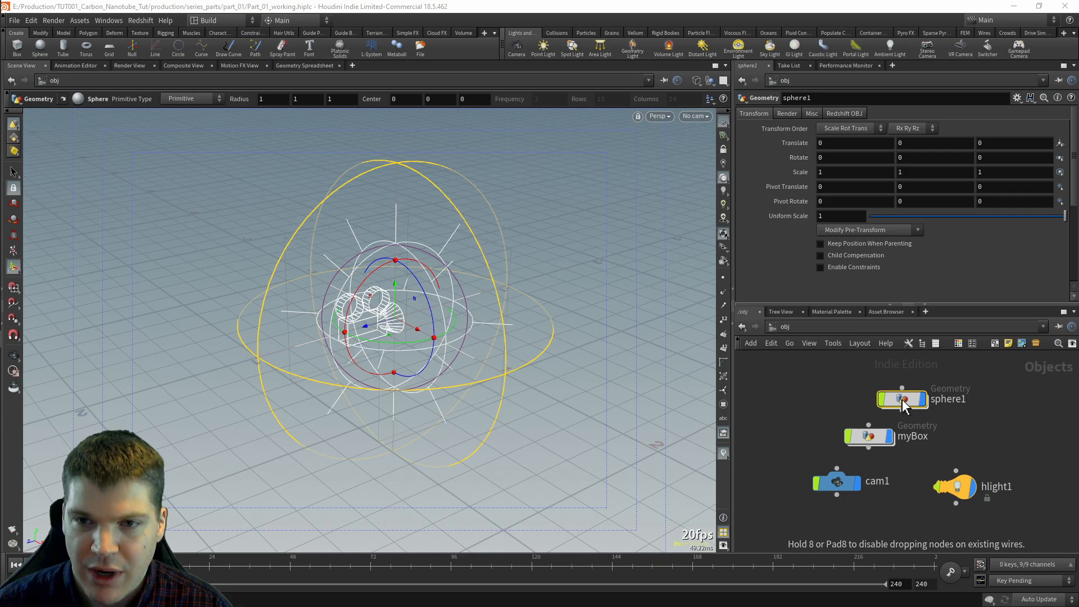
Step: Move the sphere about 1.3 units along the Z axis, out to the side of the box
mouse_move(905, 404)
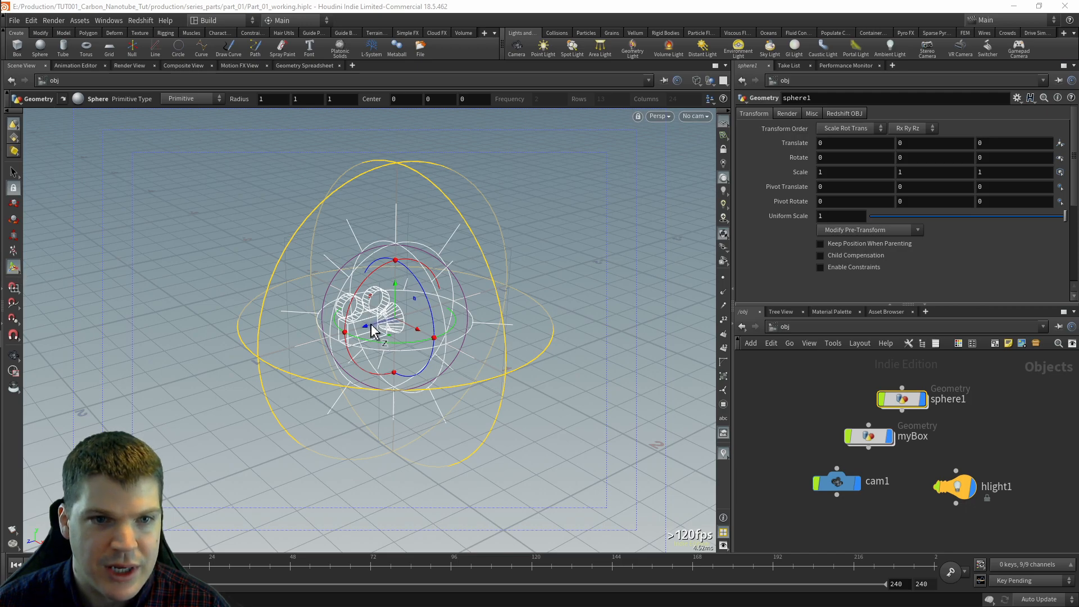
left_click_drag(370, 327, 139, 377)
key("Escape")
left_click_drag(491, 360, 400, 337)
key("Return")
Step: Delete the camera and light nodes and line up the sphere node directly above the myBox node
left_click_drag(802, 511, 975, 472)
left_click_drag(785, 465, 956, 505)
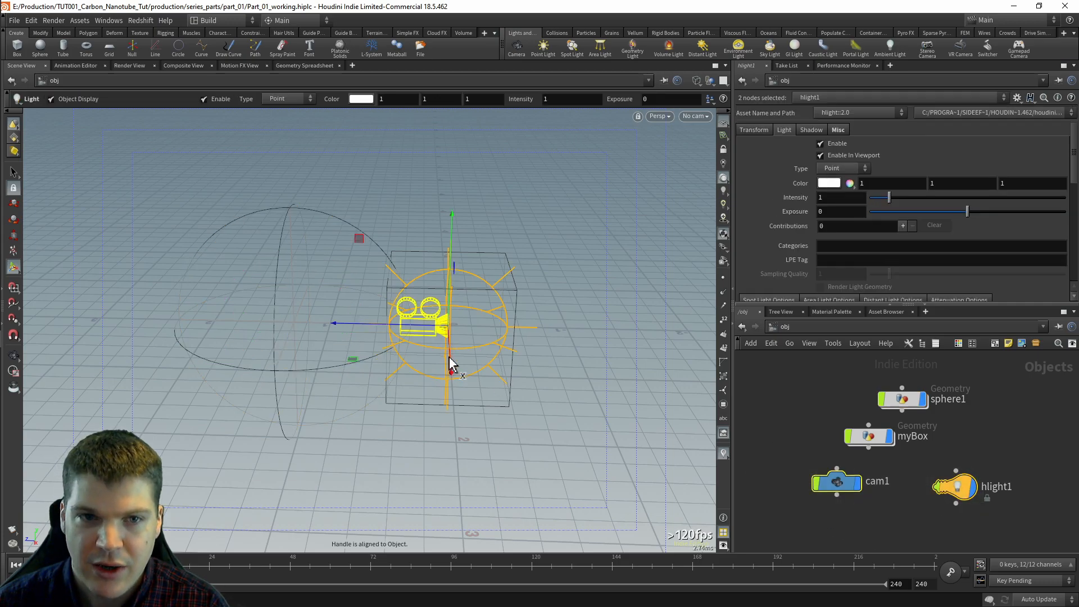
left_click_drag(796, 514, 982, 476)
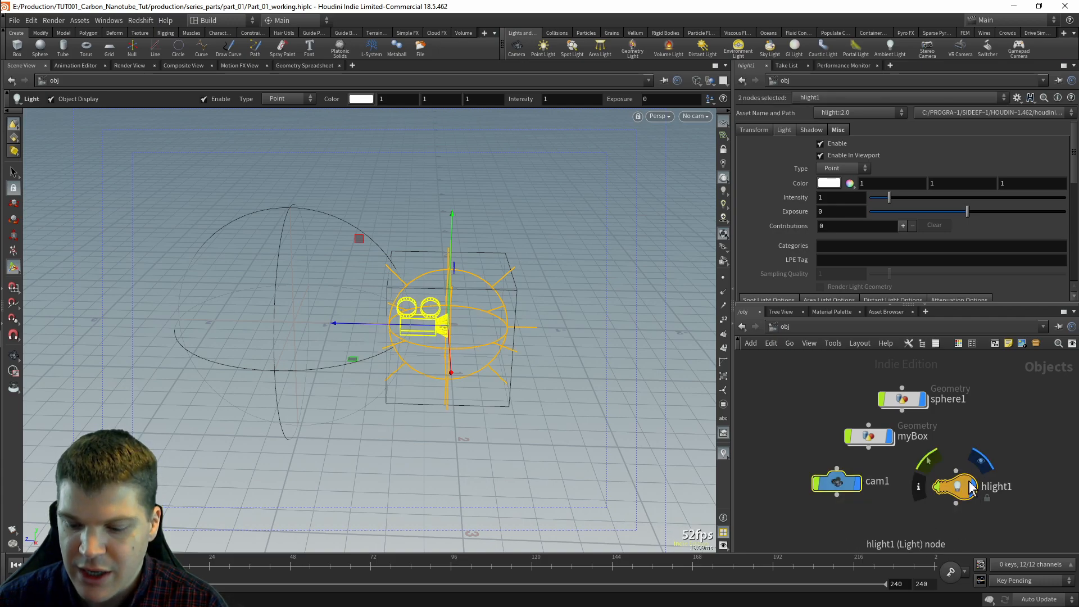
key("Delete")
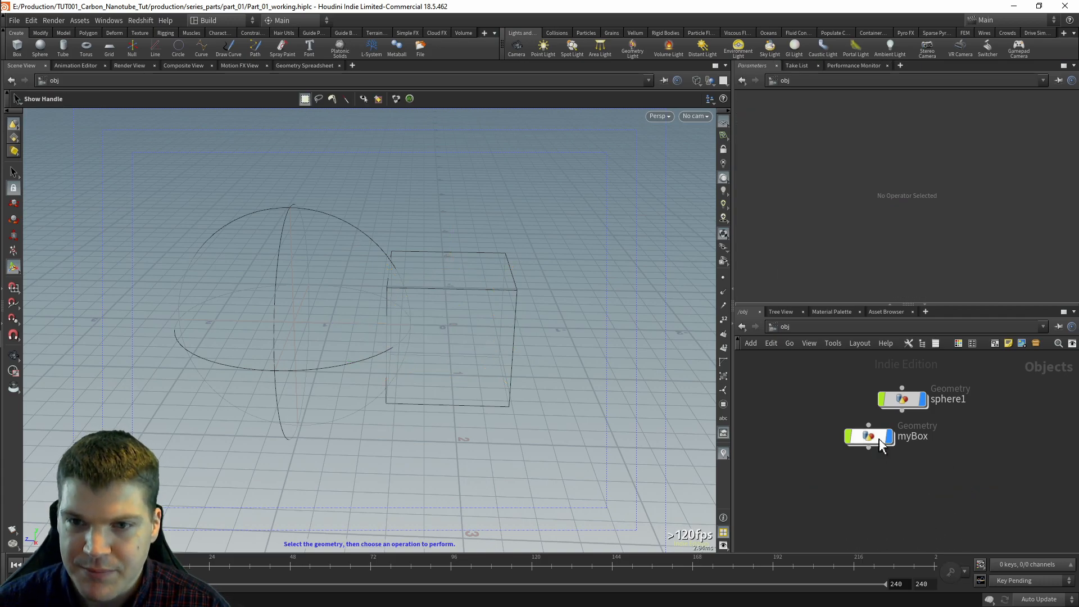
left_click_drag(870, 437, 883, 486)
left_click_drag(912, 405, 890, 431)
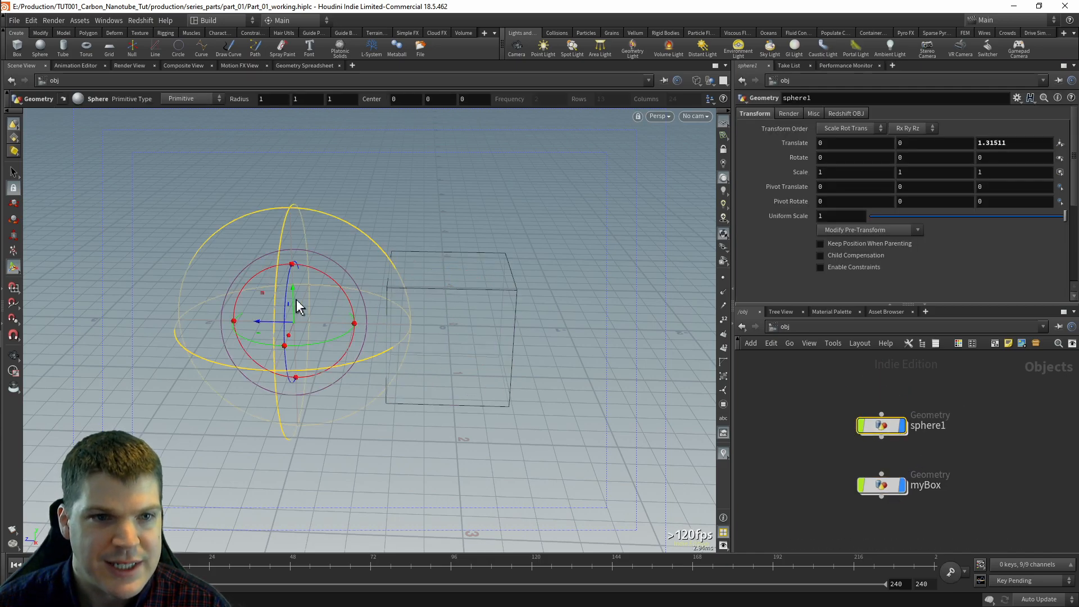
Step: Set the viewport shading to Smooth Wire Shaded and view the sphere and box from a higher angle
left_click(695, 82)
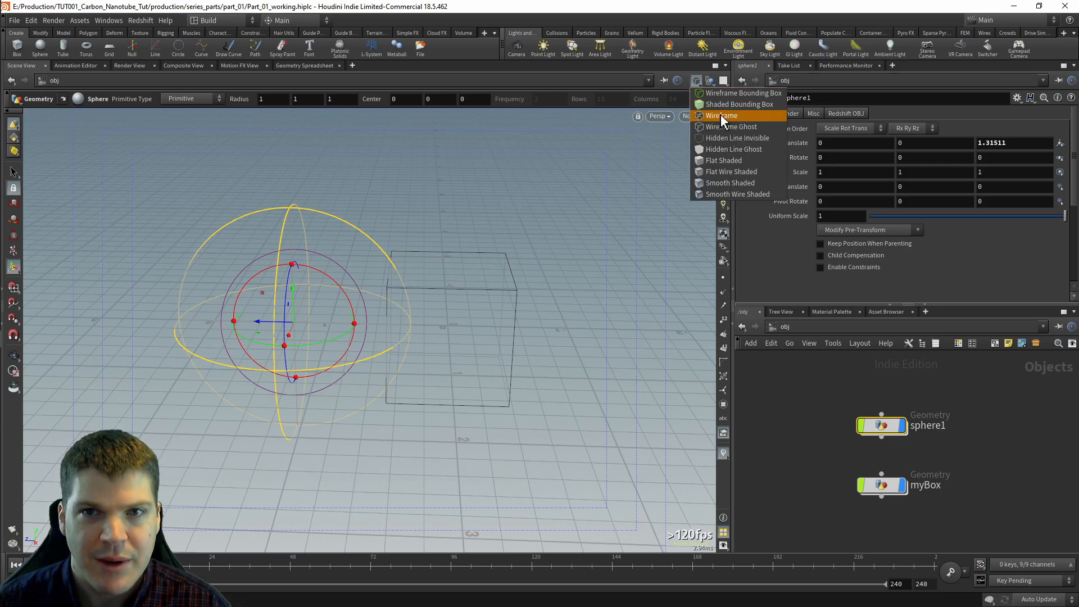
left_click(733, 194)
key("Escape")
left_click_drag(461, 355, 494, 337)
key("Return")
Step: Toggle the viewport between wireframe and shaded display, ending in the shaded display
key("w")
key("w")
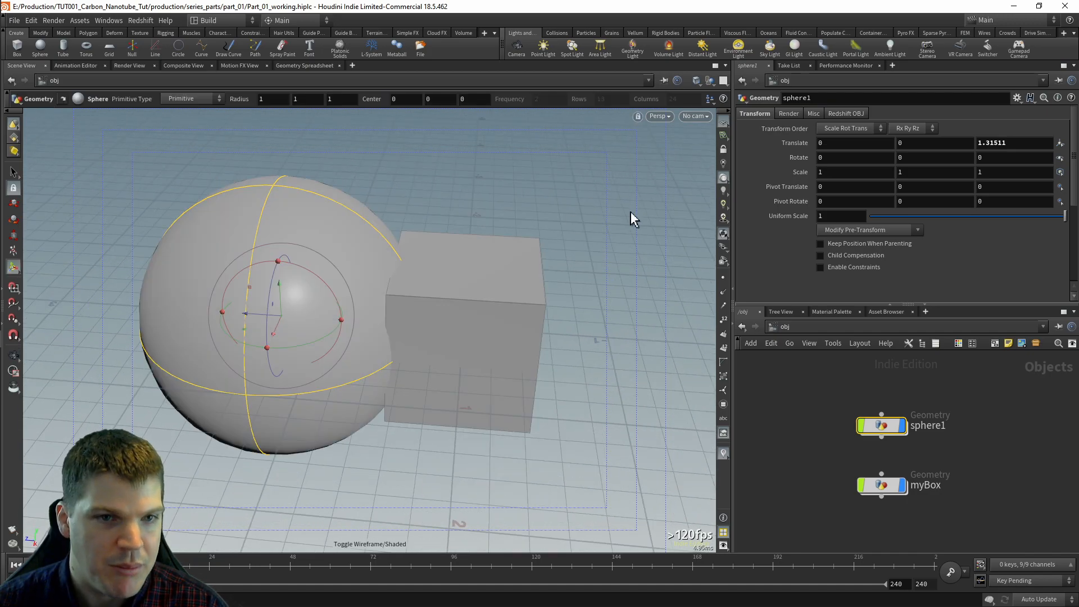
key("w")
key("w")
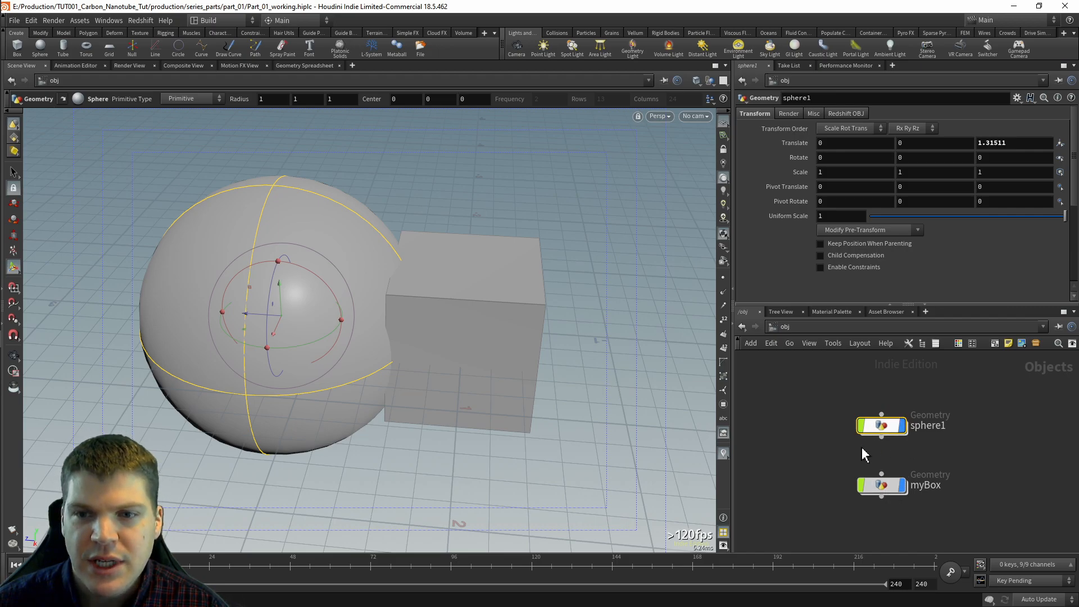
Step: Toggle the display flags of the sphere and myBox nodes off and on, leaving both objects displayed
mouse_move(916, 437)
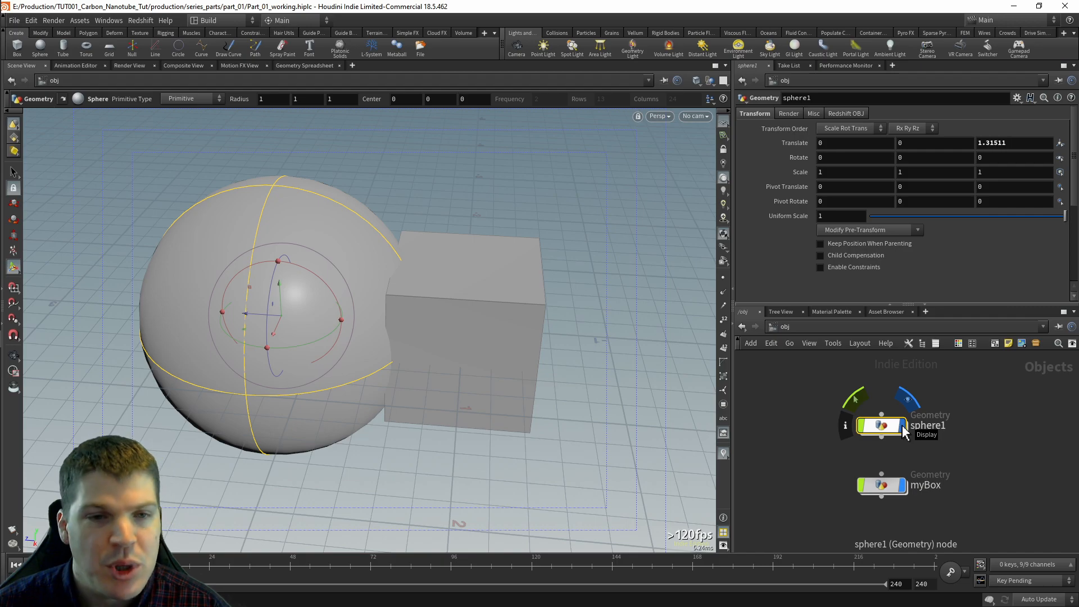
left_click(904, 426)
left_click(902, 425)
left_click(902, 426)
left_click(903, 425)
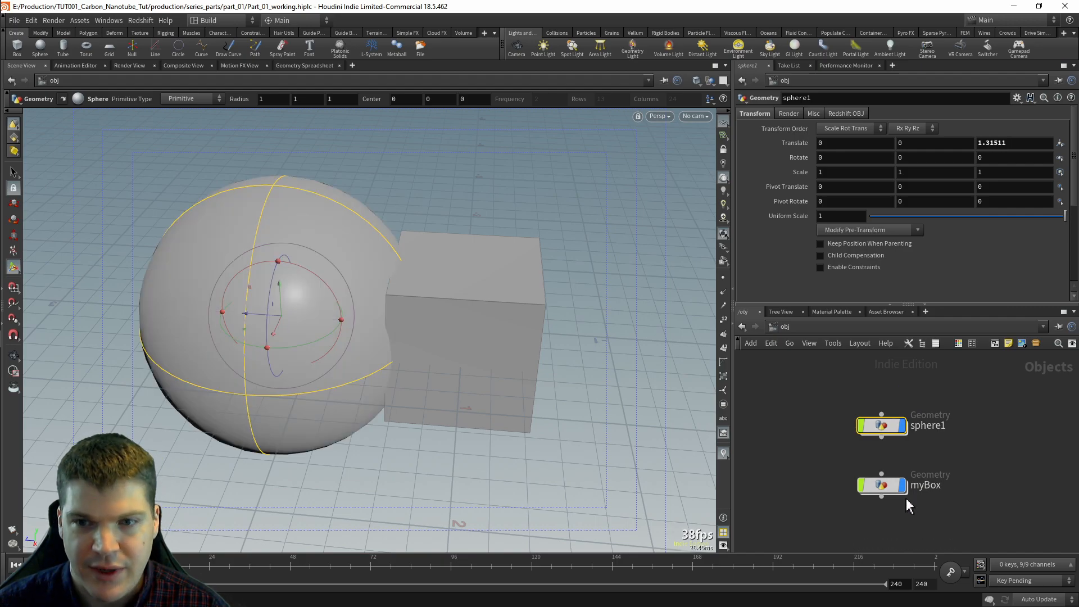
left_click(903, 484)
left_click(902, 485)
left_click(903, 426)
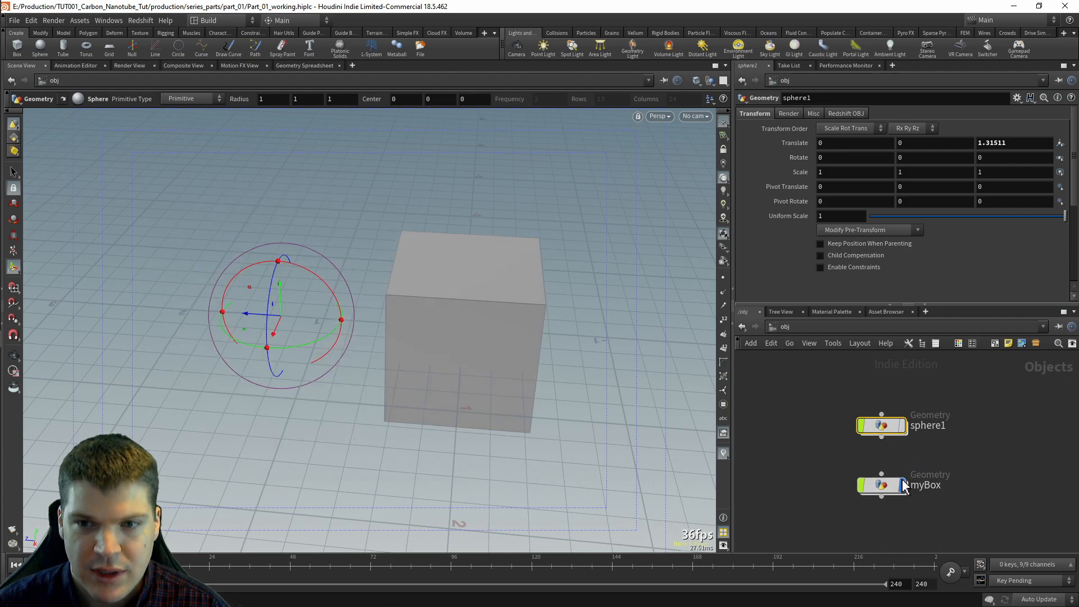
left_click(903, 485)
left_click(903, 425)
left_click(903, 485)
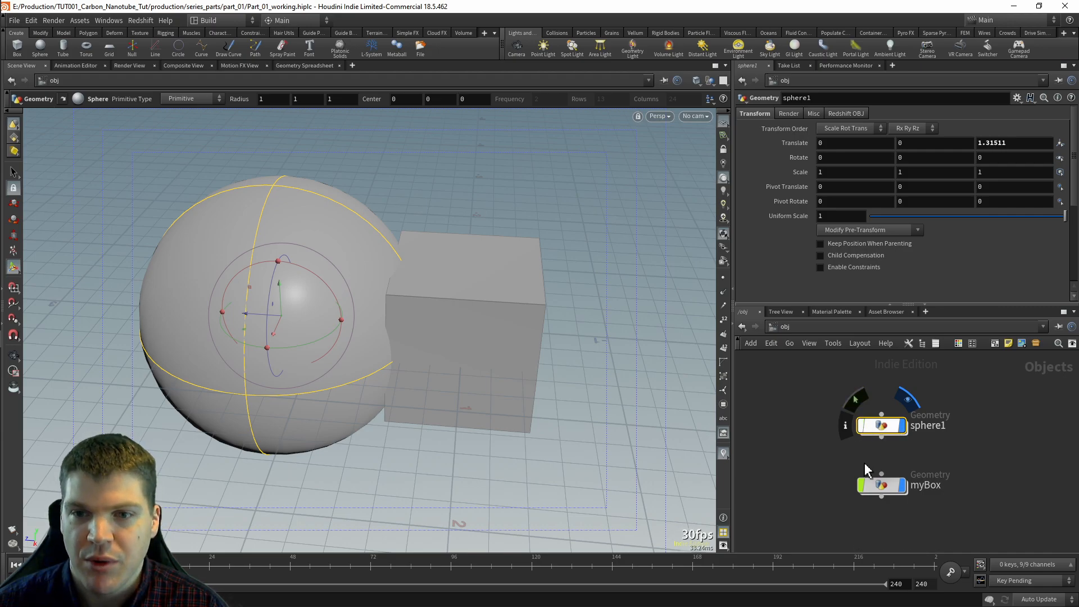
Step: Activate the Select tool and try to box-select the sphere and box while their selectable flags are off
key("s")
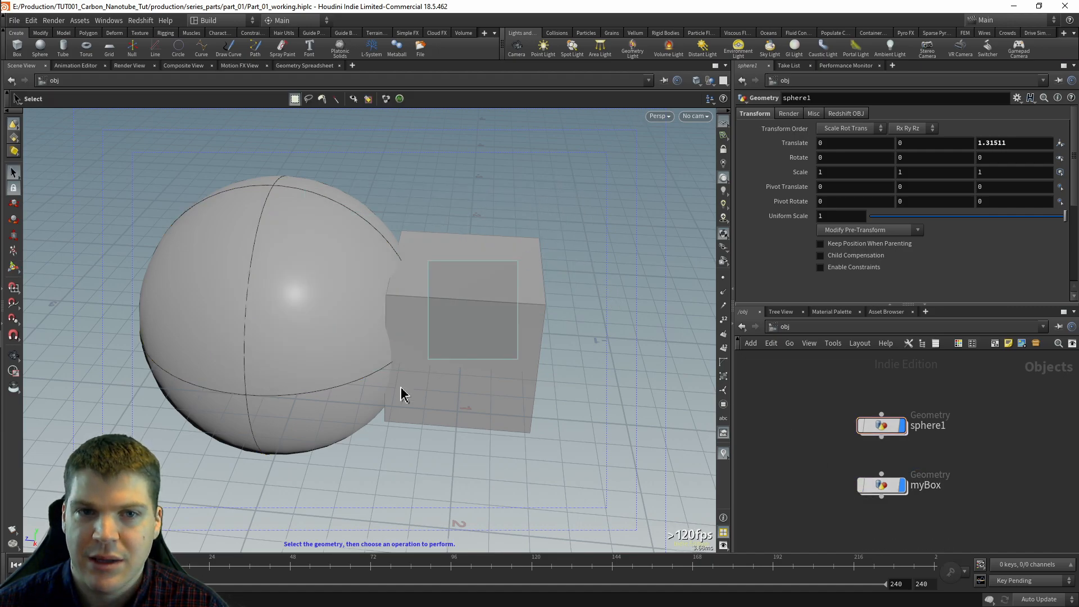
left_click_drag(451, 262, 232, 392)
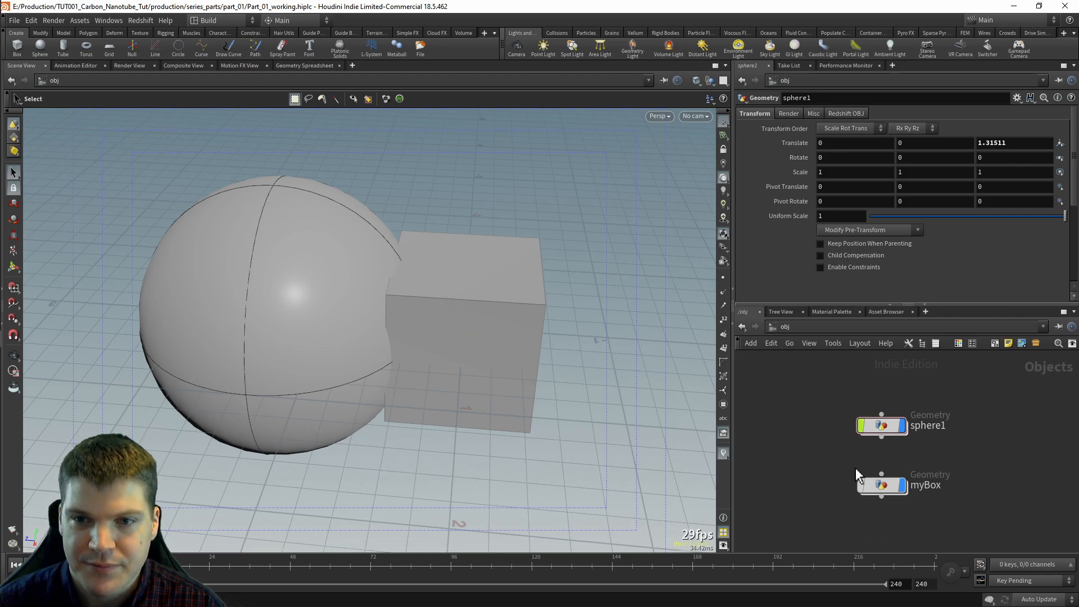
Step: Pan the obj network away from its nodes and reframe the view to show all nodes
middle_click_drag(870, 445, 955, 441)
key("space")
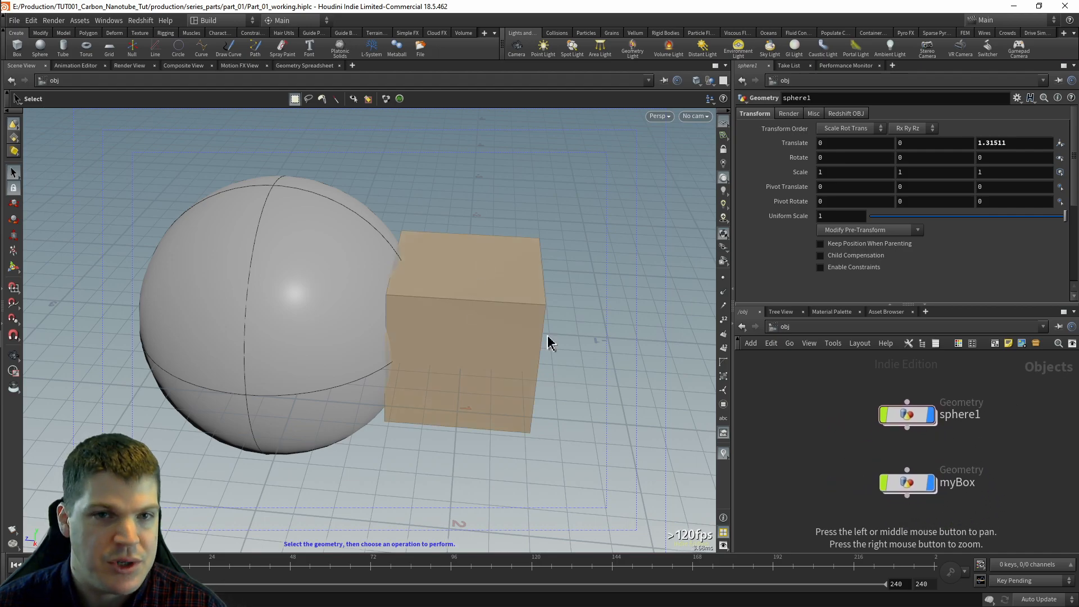
middle_click_drag(1024, 441, 756, 469)
key("space")
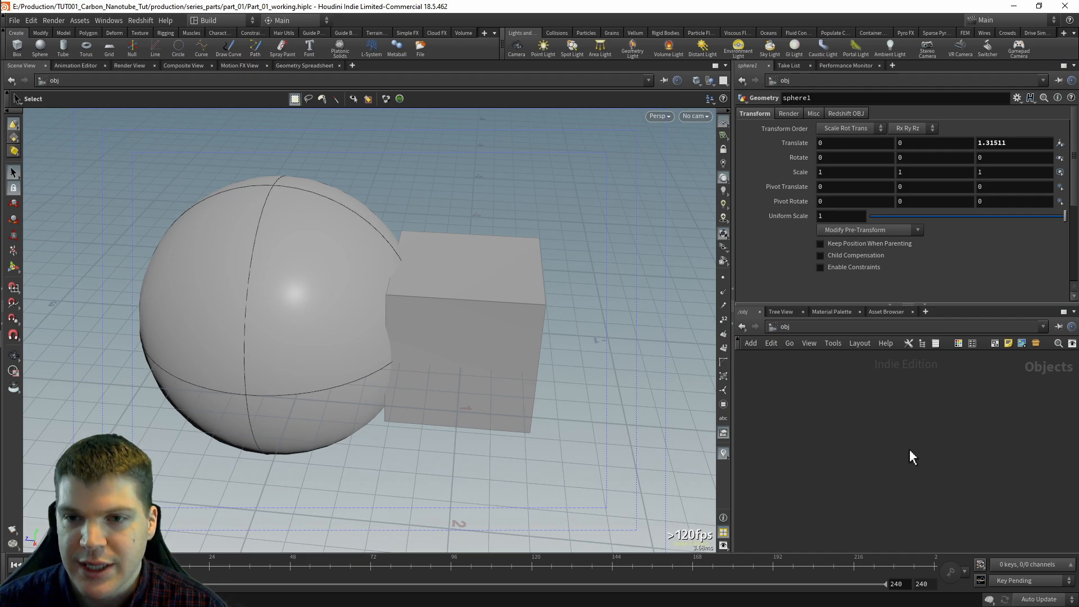
key("h")
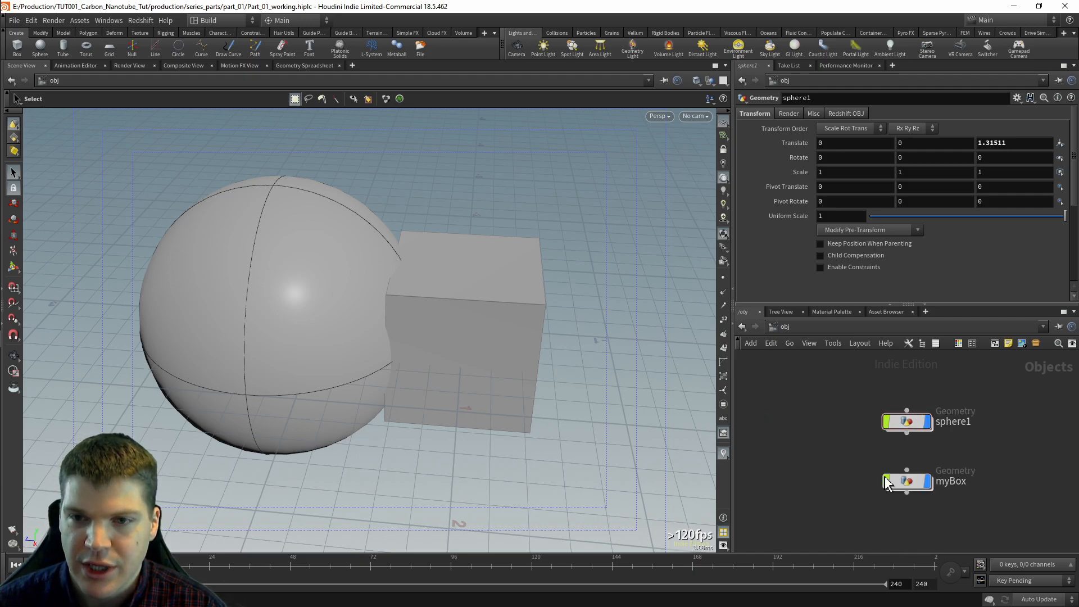
Step: Go into the myBox geometry network and back up to the obj level several times
mouse_move(884, 490)
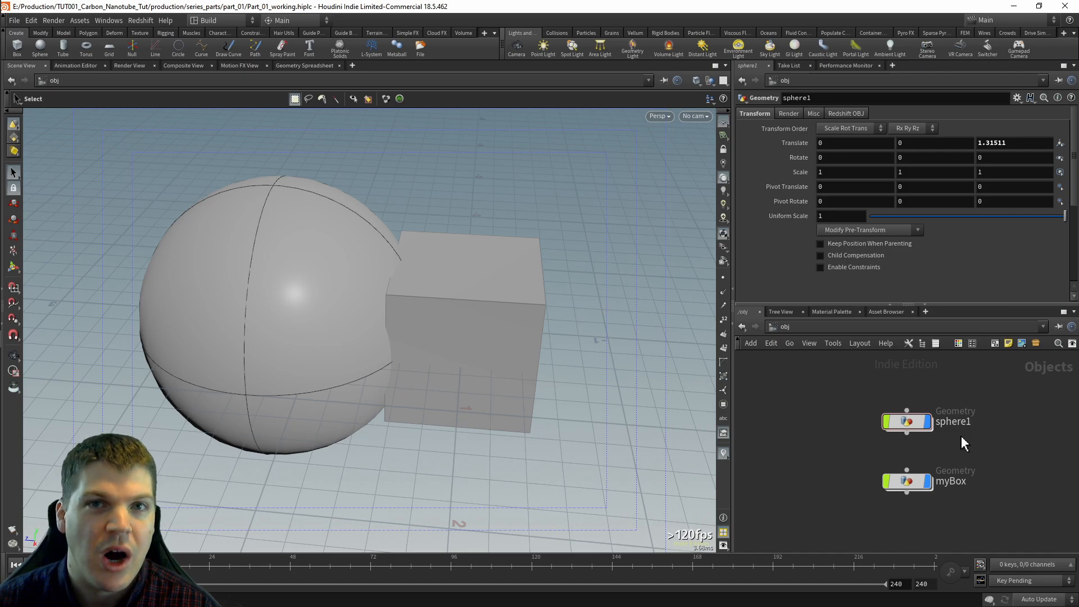
left_click(906, 482)
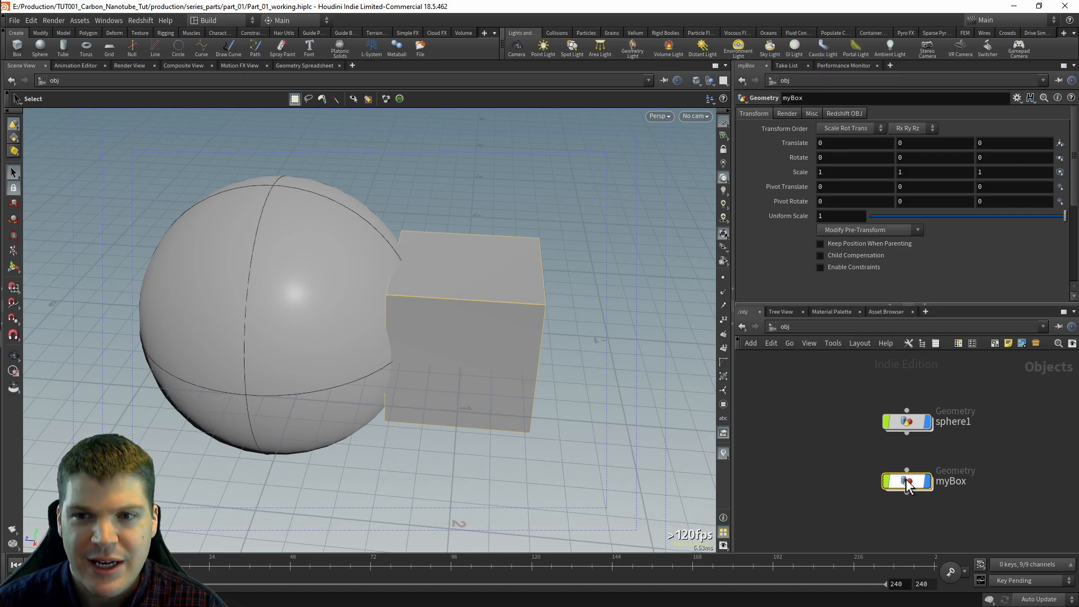
double_click(906, 482)
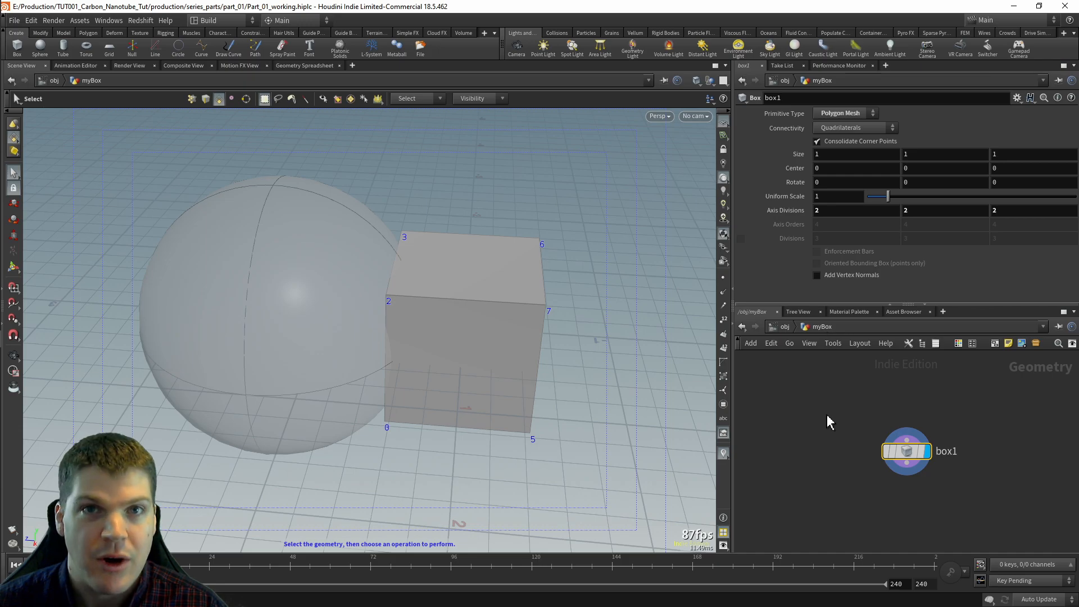
left_click(785, 327)
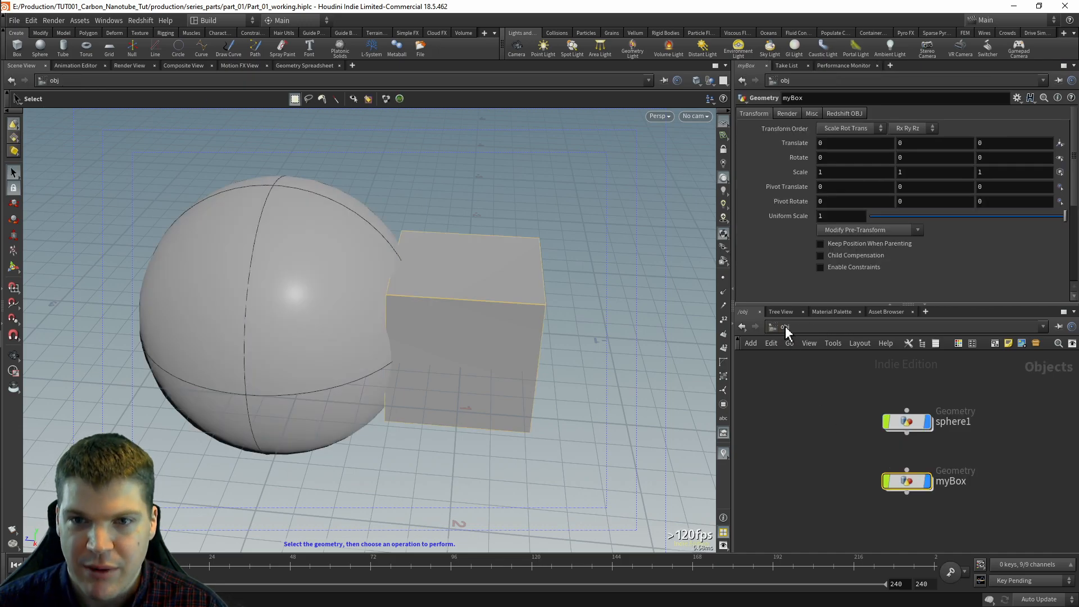
double_click(910, 483)
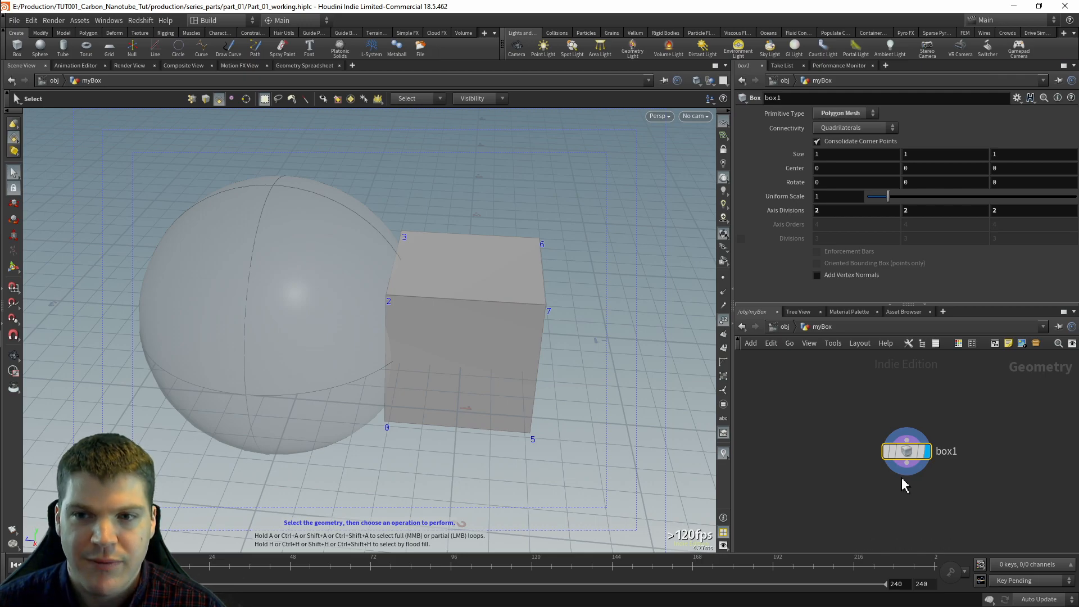
key("u")
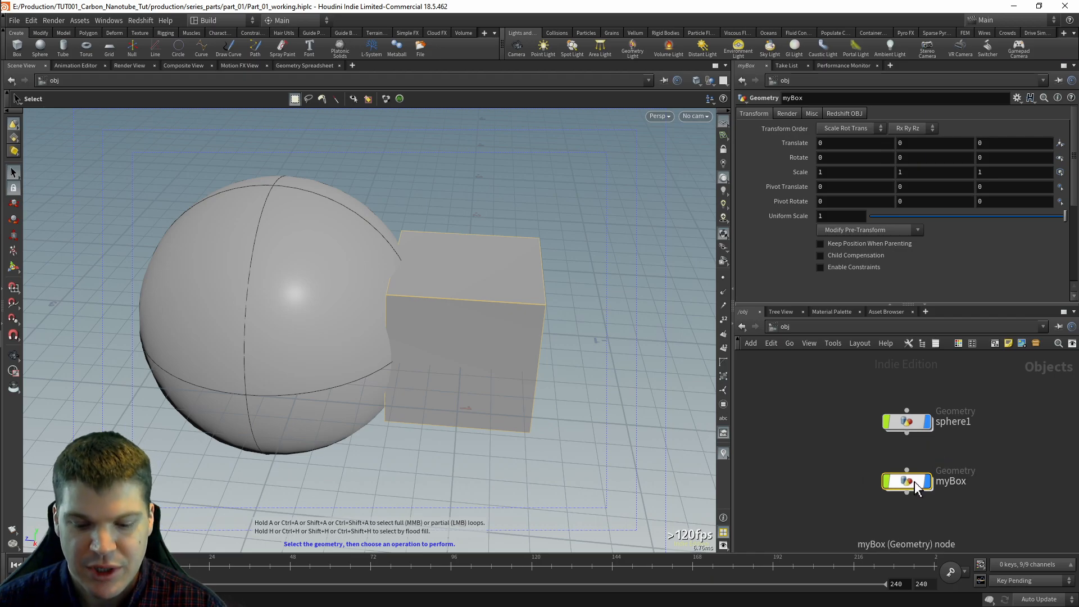
key("i")
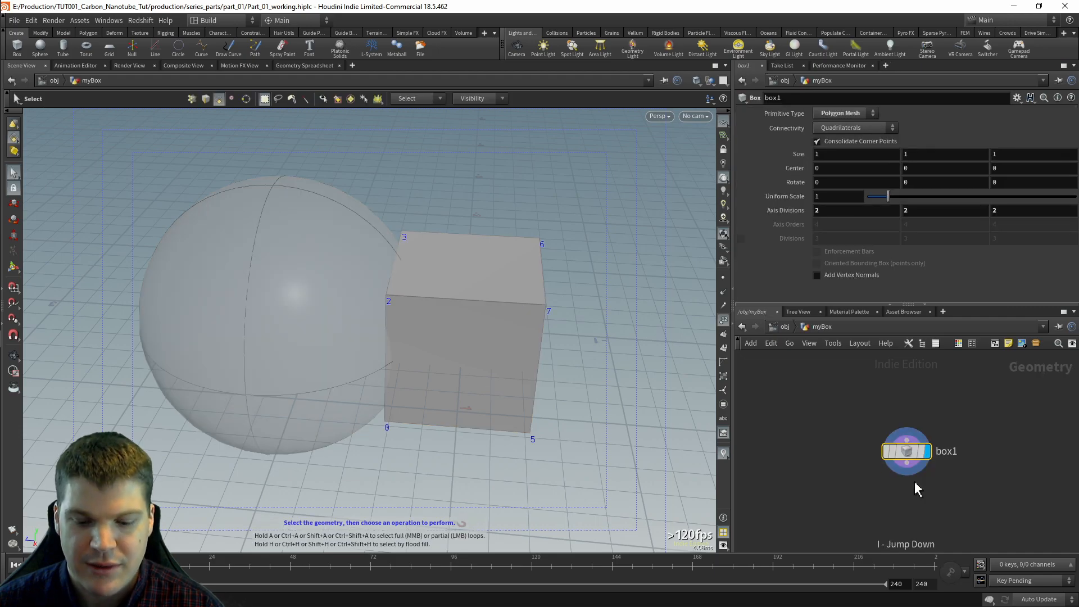
key("u")
key("i")
key("u")
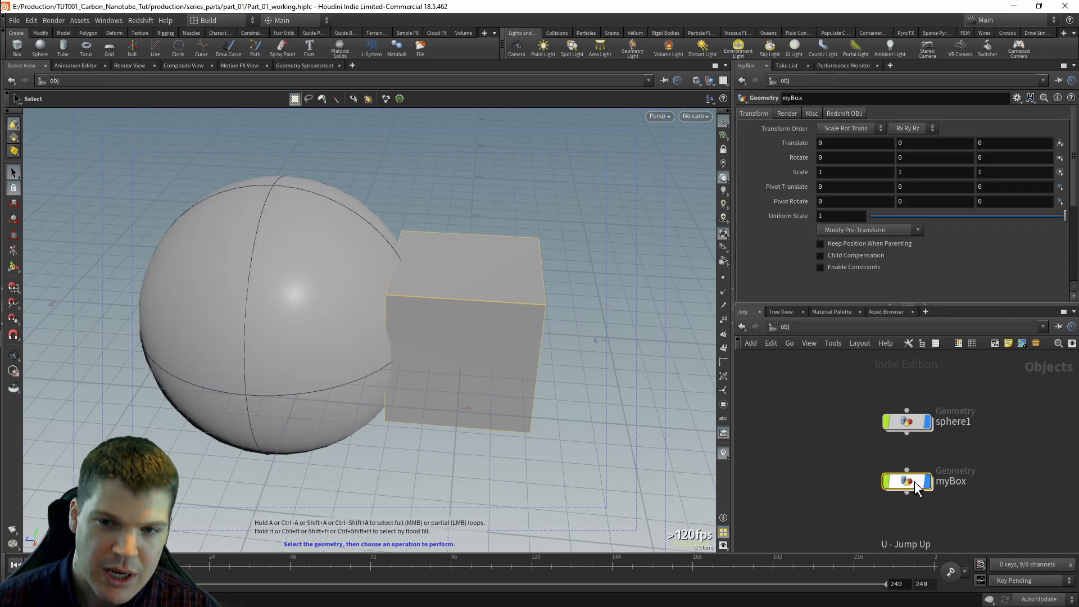
Step: Look inside the myBox network and the sphere network in turn, returning to the obj level after each
left_click(909, 423)
left_click(915, 484)
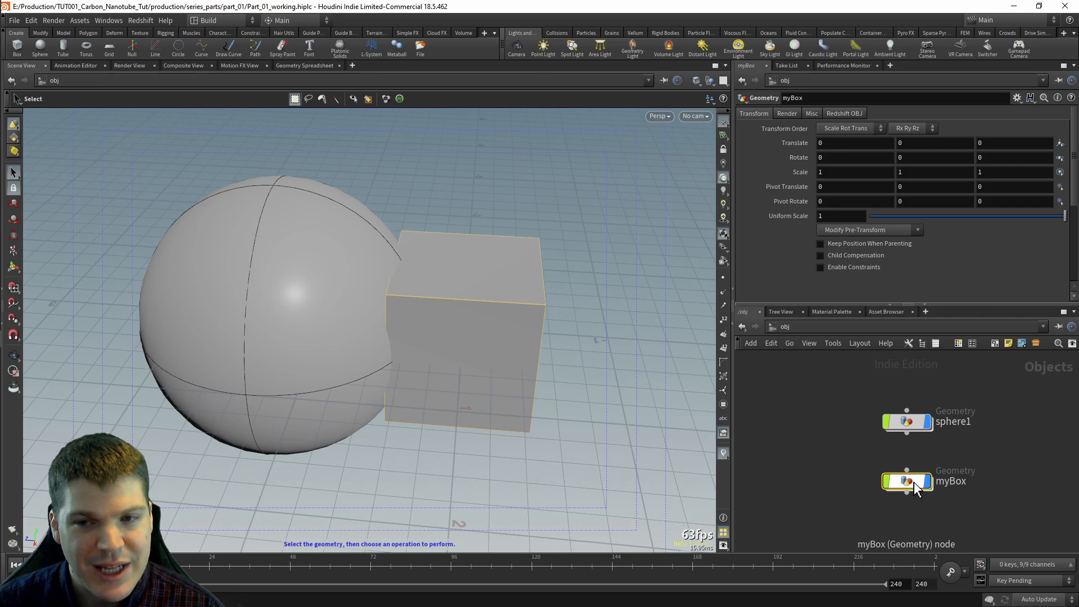
double_click(915, 483)
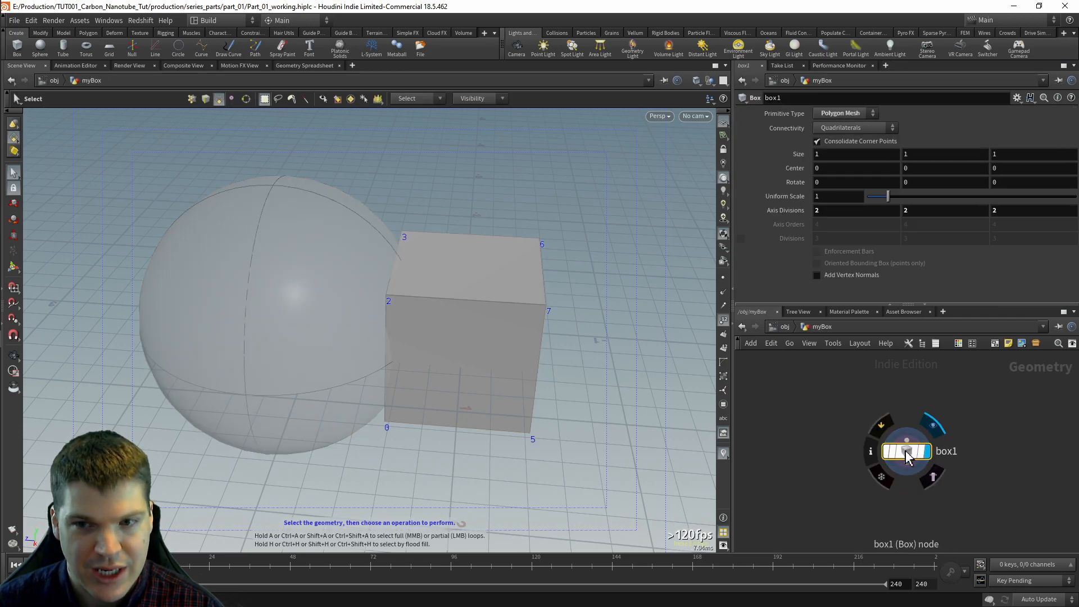
key("u")
double_click(907, 426)
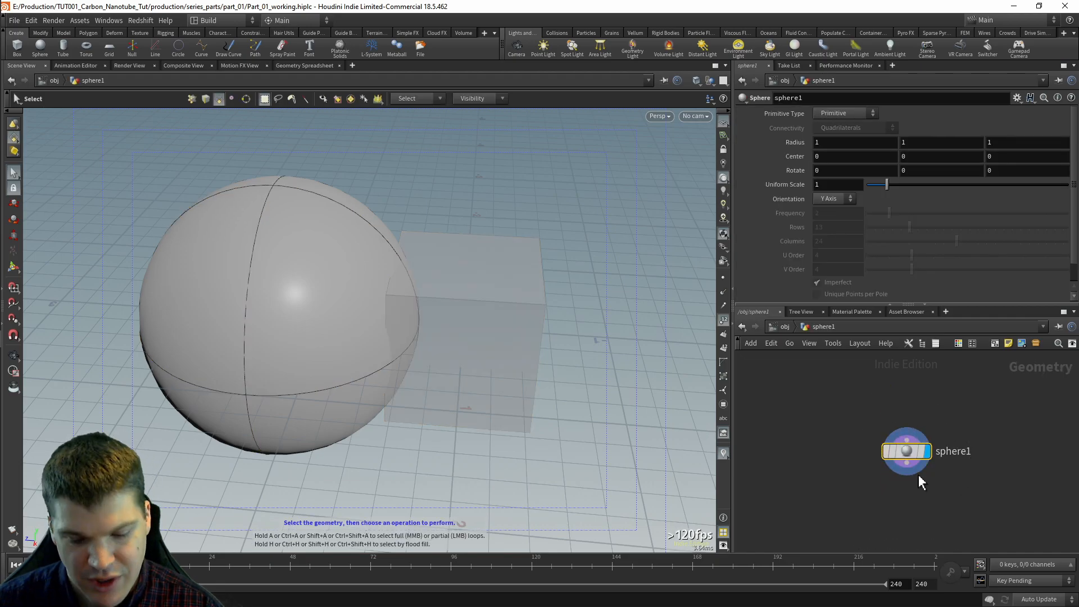
key("u")
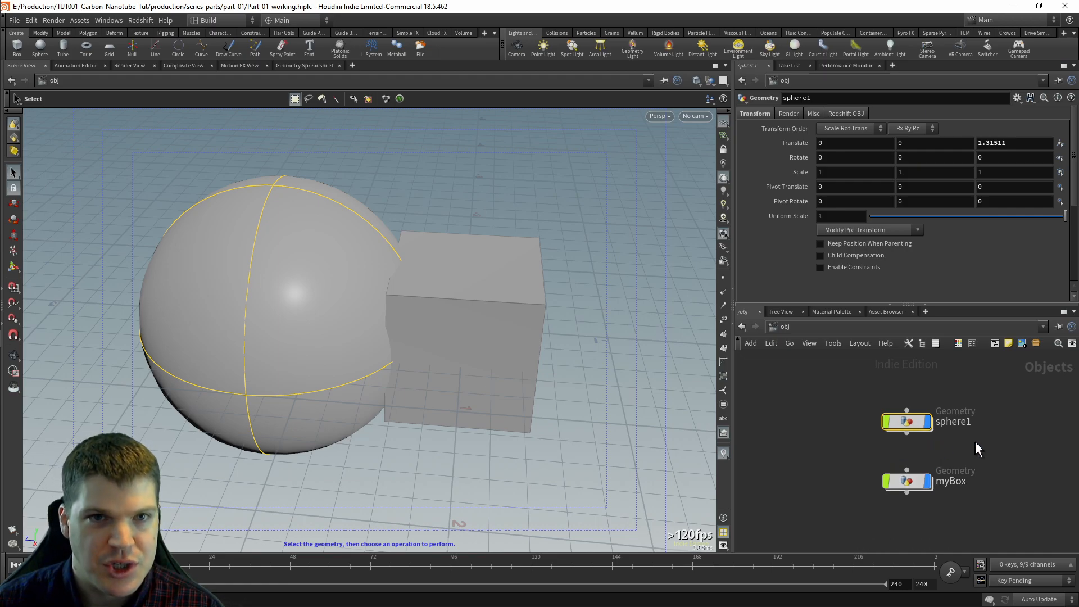
Step: Look inside the sphere1 network, return to the obj level, and move the sphere in the viewport before undoing that move
double_click(914, 426)
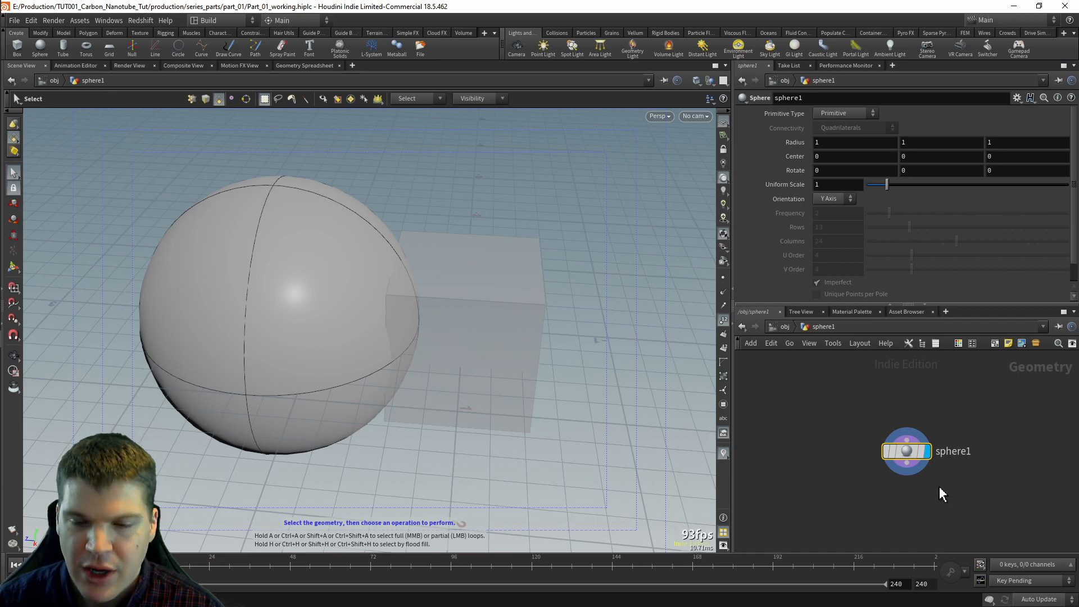
key("u")
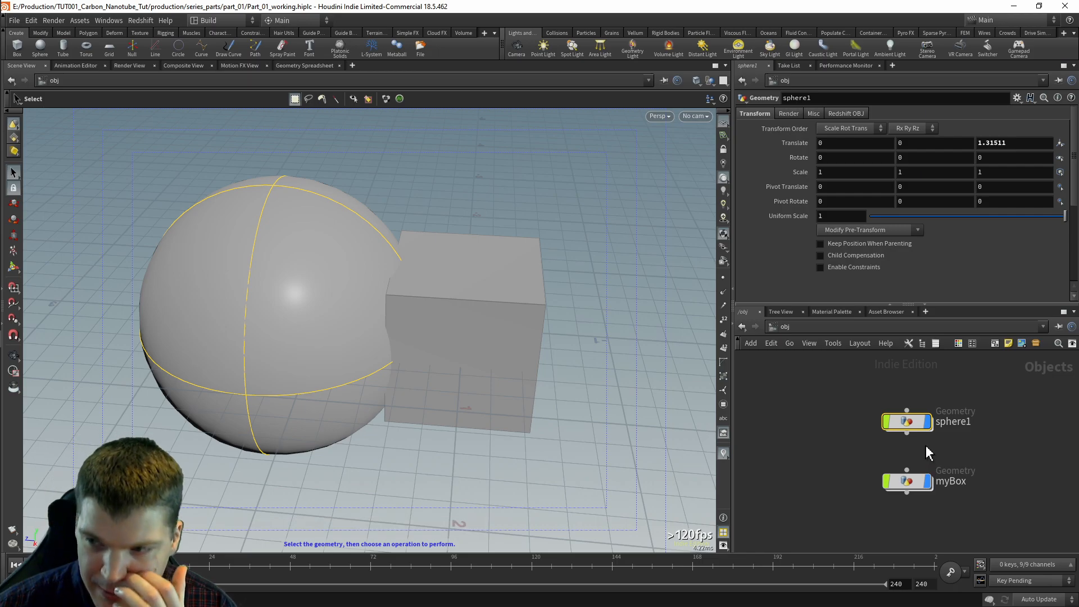
mouse_move(910, 428)
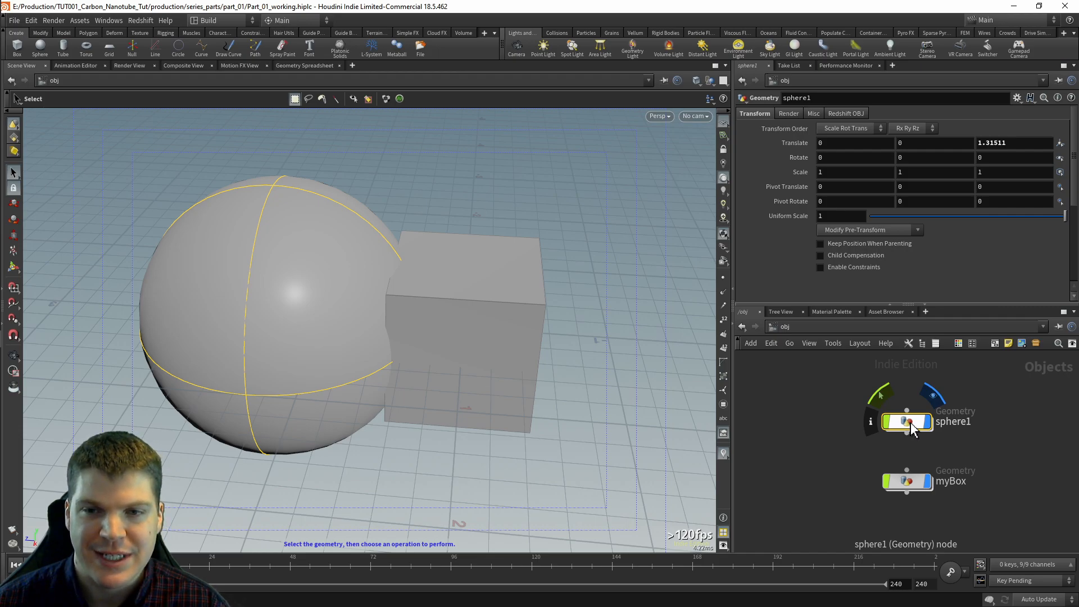
key("Return")
left_click_drag(278, 320, 402, 320)
key("ctrl+z")
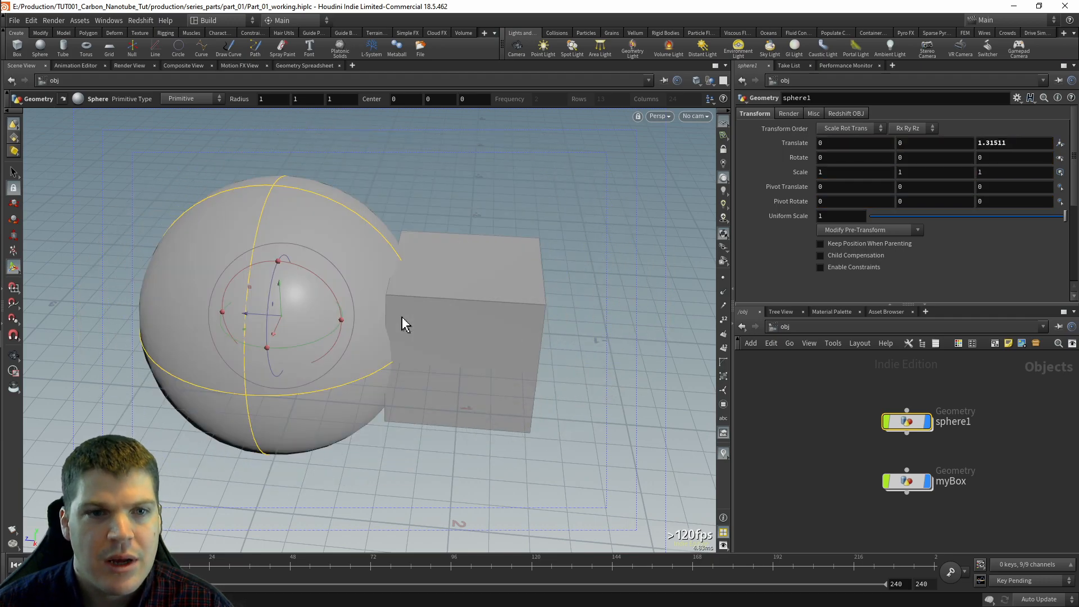
Step: Look inside the sphere1 network again, go back up to the obj level and enter the myBox network
double_click(907, 422)
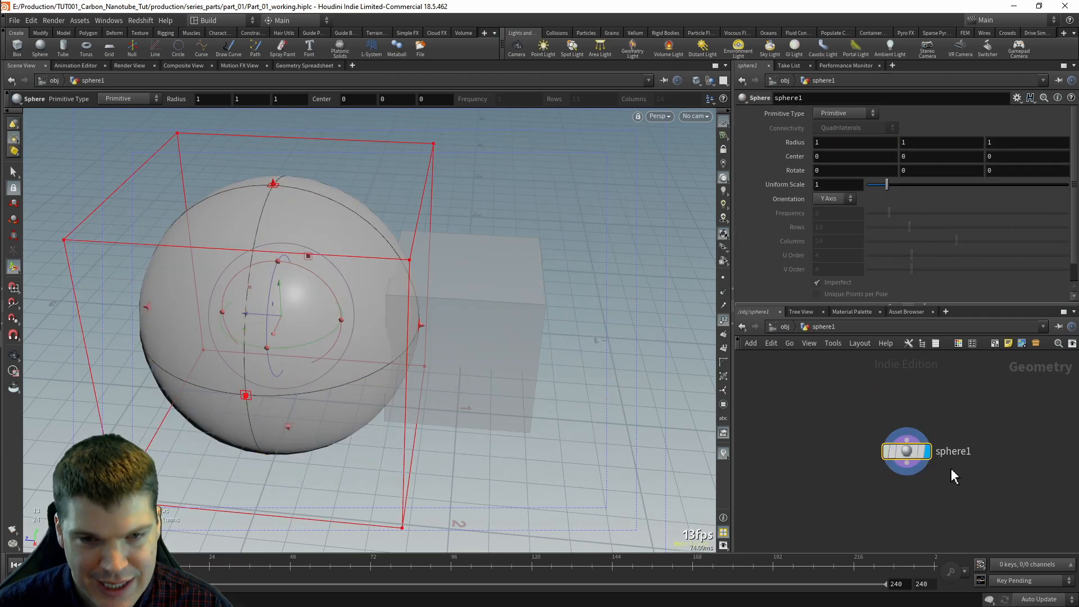
key("u")
double_click(906, 485)
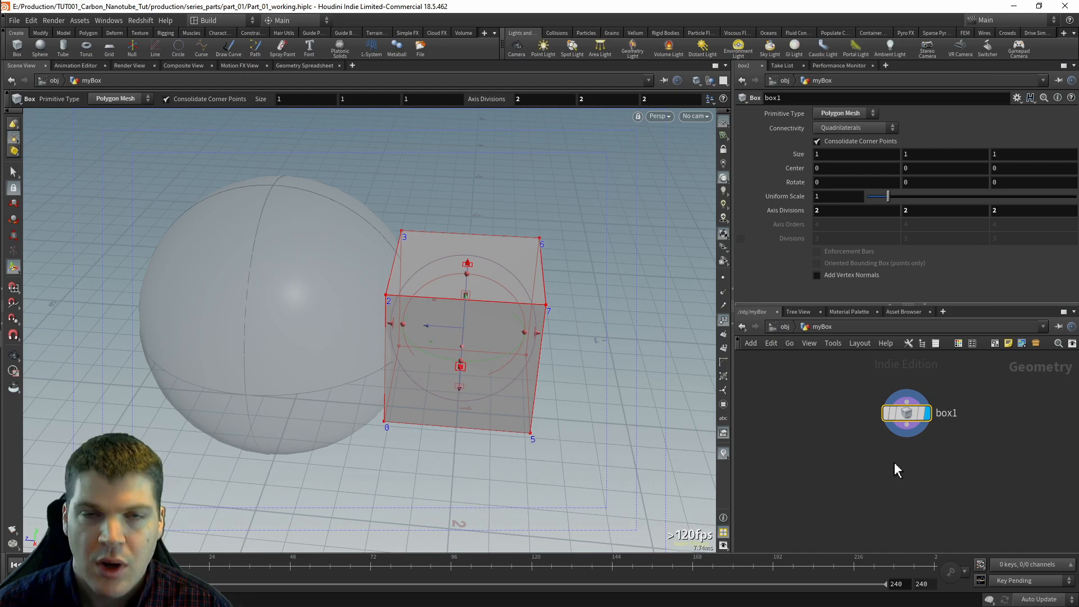
Step: Add a Subdivide node directly below the box1 node in the myBox network
key("Tab")
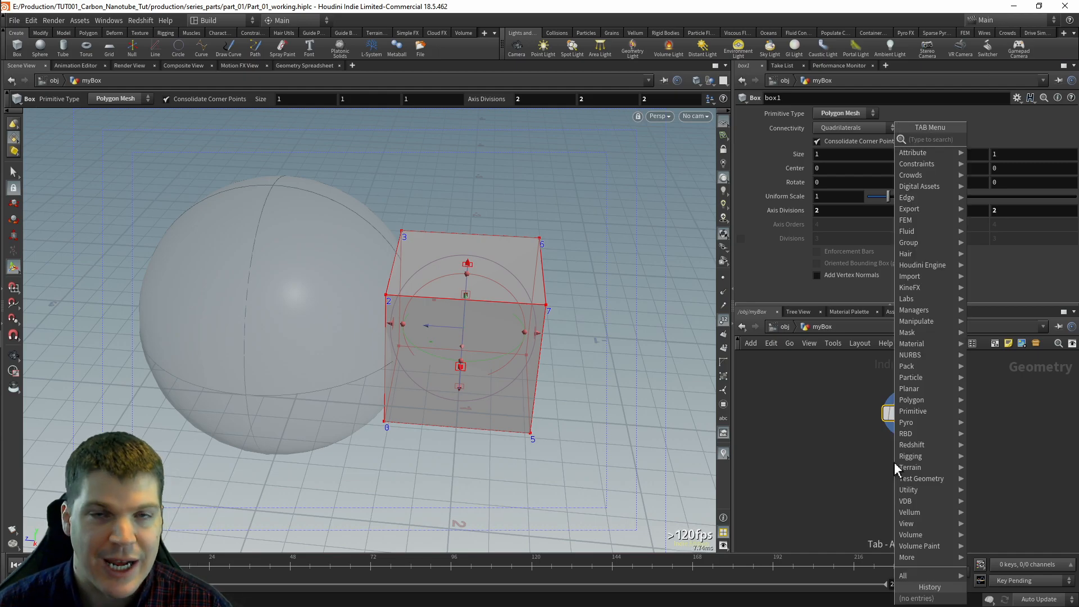
type("sub")
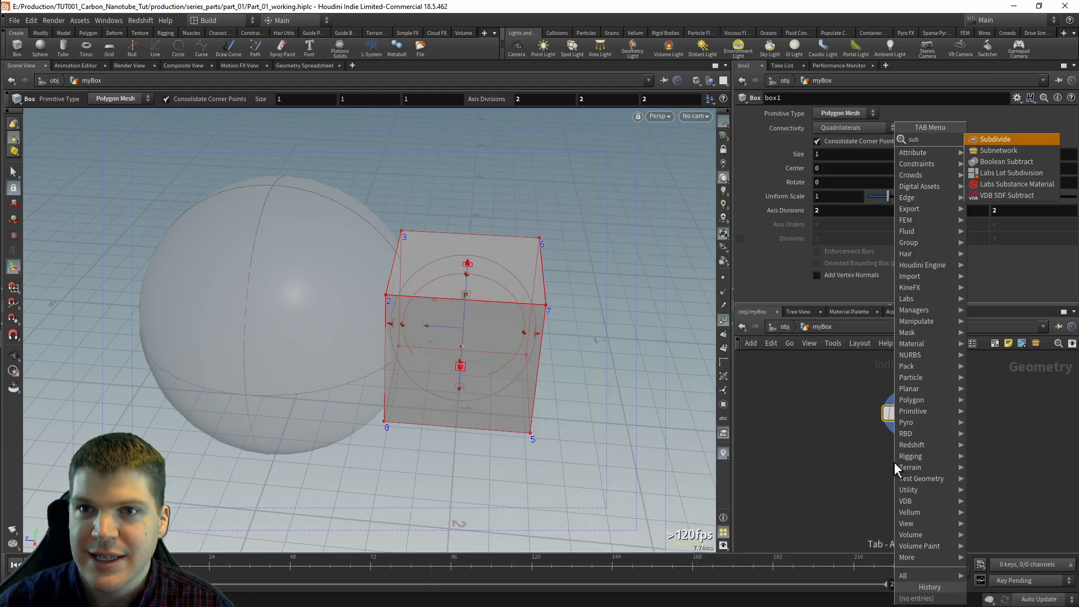
type("d")
key("Return")
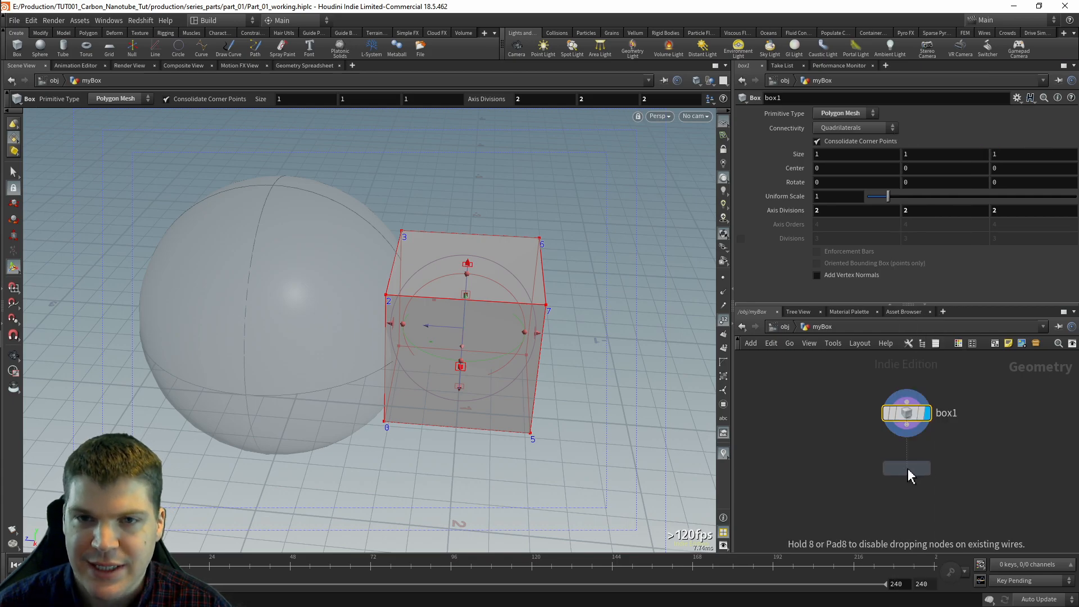
left_click(910, 477)
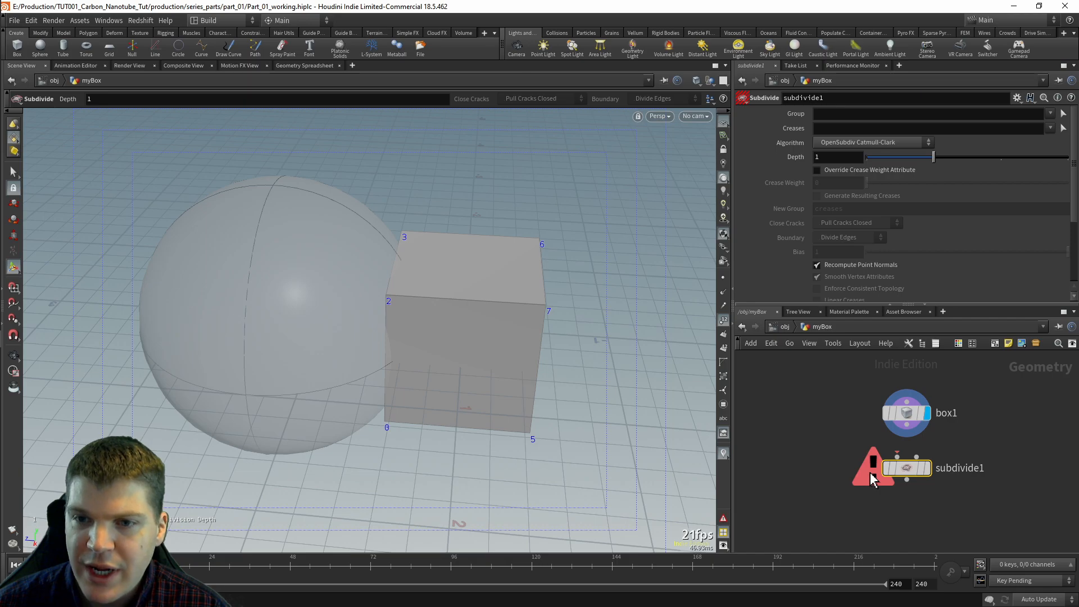
Step: Wire box1's output into the first input of subdivide1 and set the display/render flag on subdivide1
left_click(907, 426)
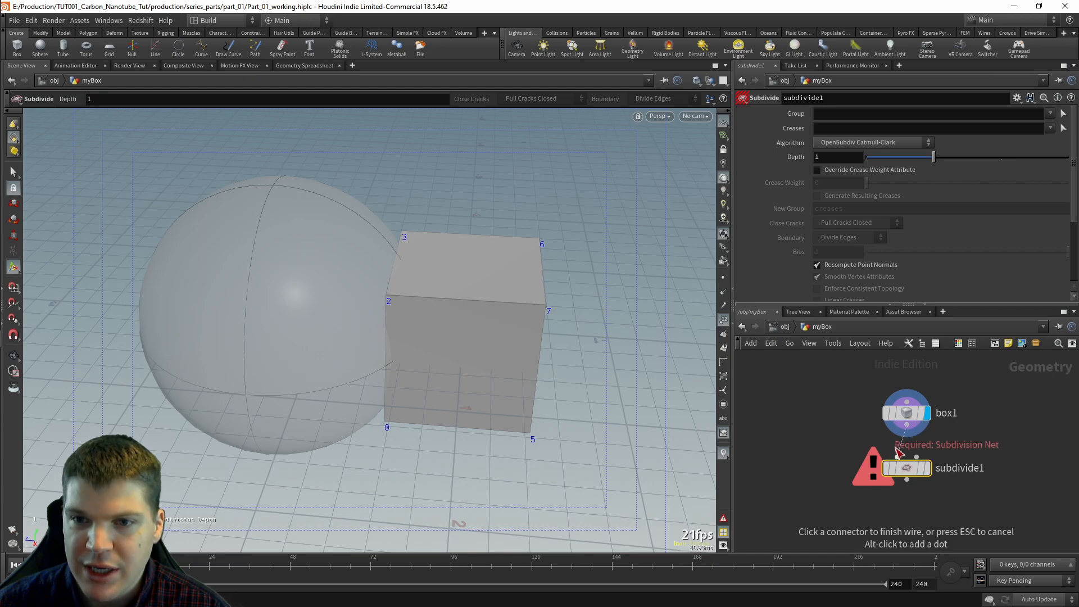
left_click(899, 459)
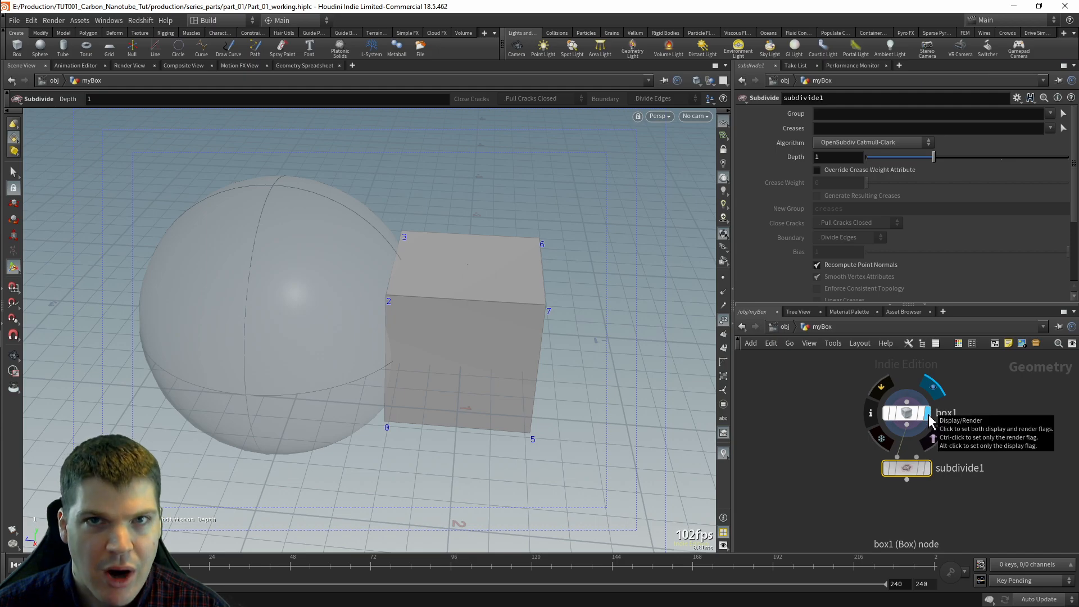
left_click(928, 474)
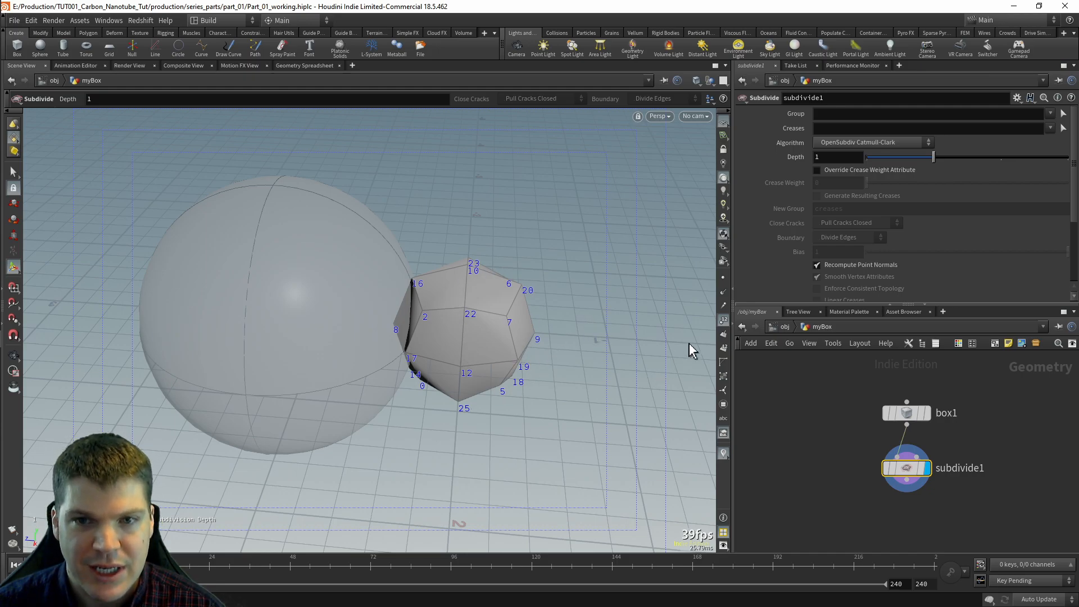
Step: Turn off the point numbers in the viewport and set the object visibility to Hide Other Objects
left_click(722, 320)
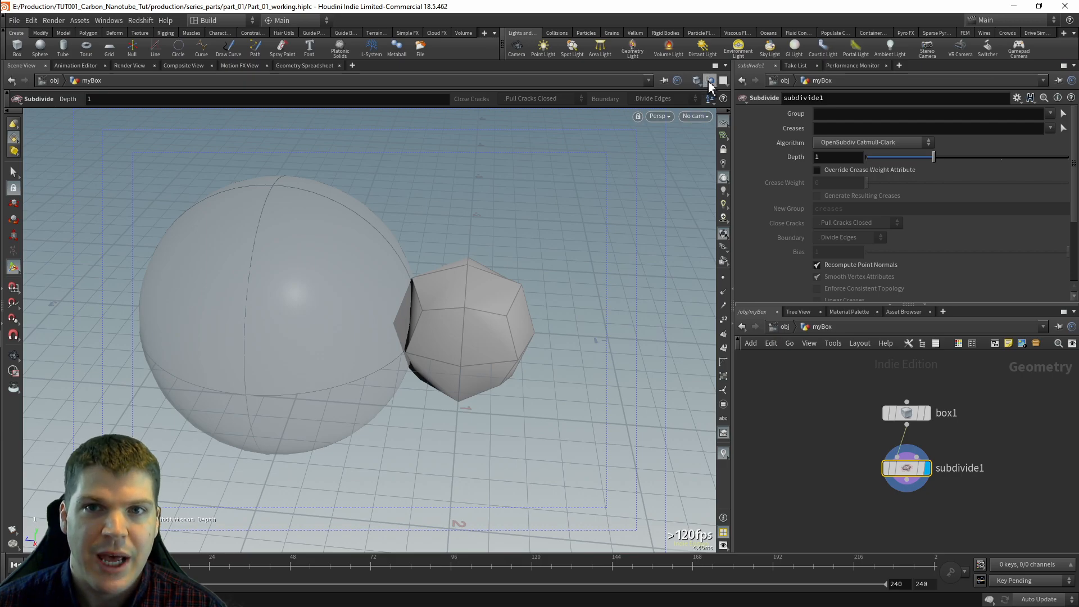
left_click(710, 85)
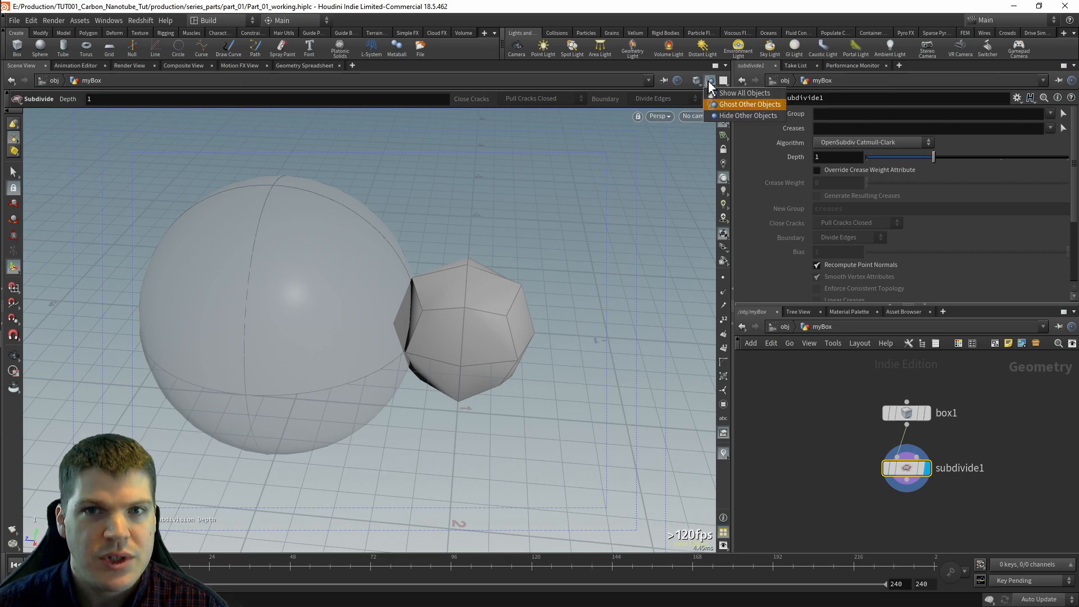
left_click(709, 83)
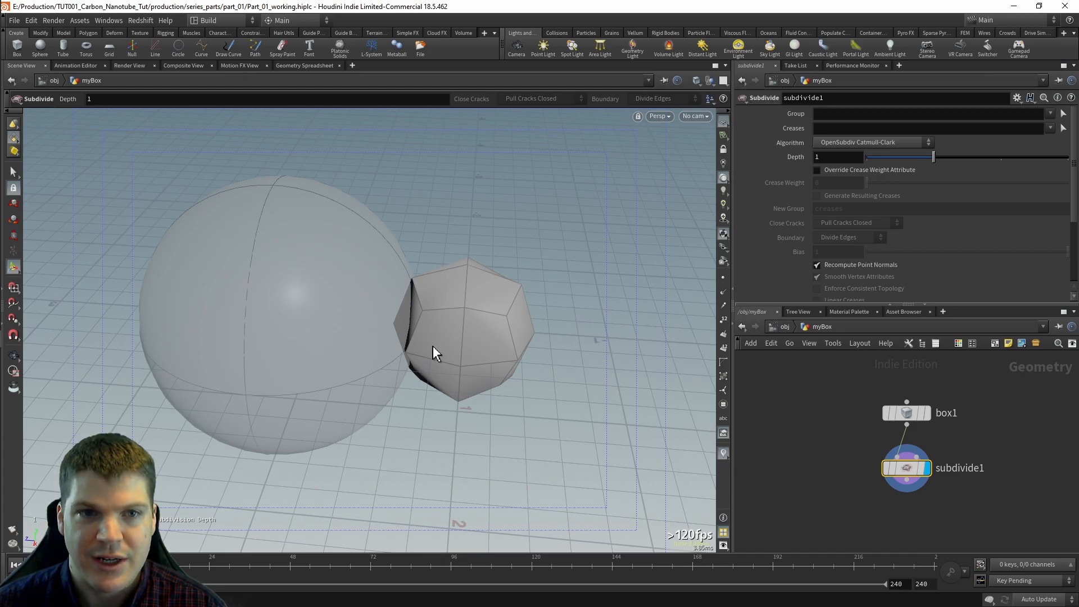
left_click(709, 82)
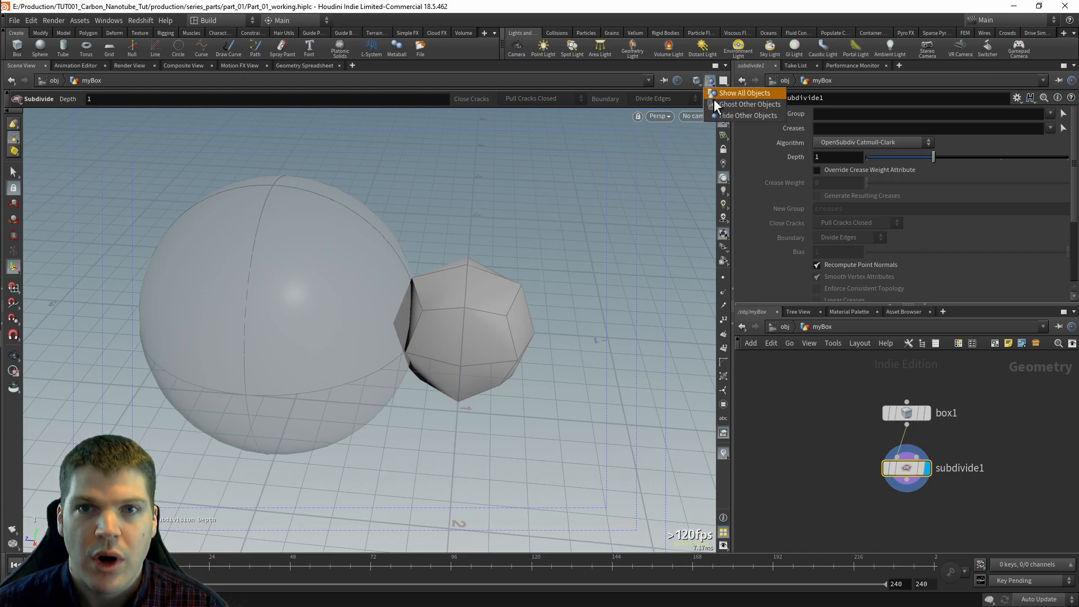
left_click(741, 116)
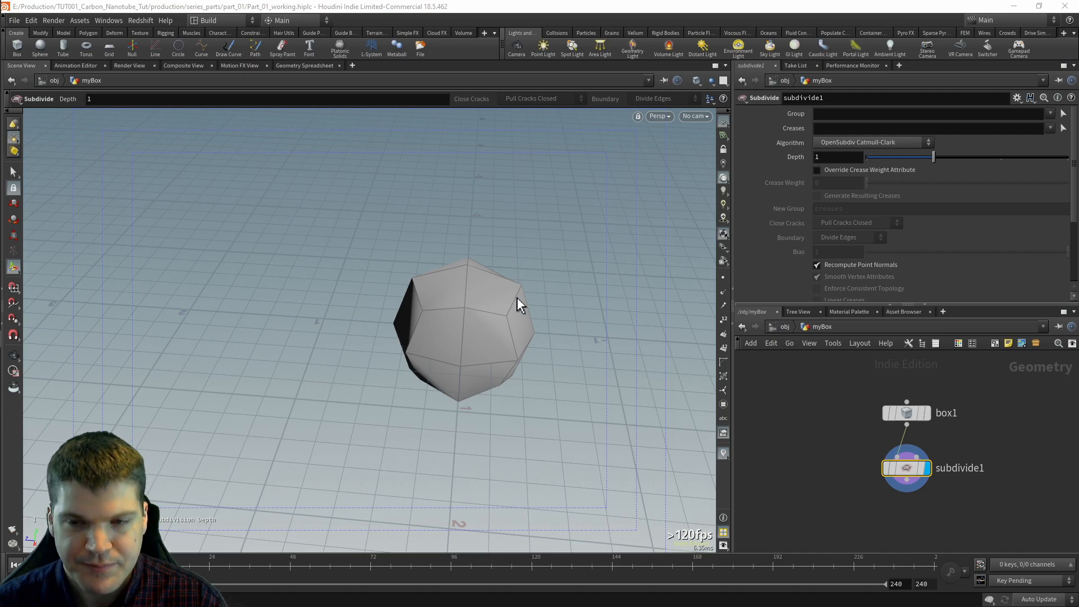
Step: Switch the display flag back and forth between box1 and subdivide1 to compare their geometry, ending on subdivide1
mouse_move(927, 472)
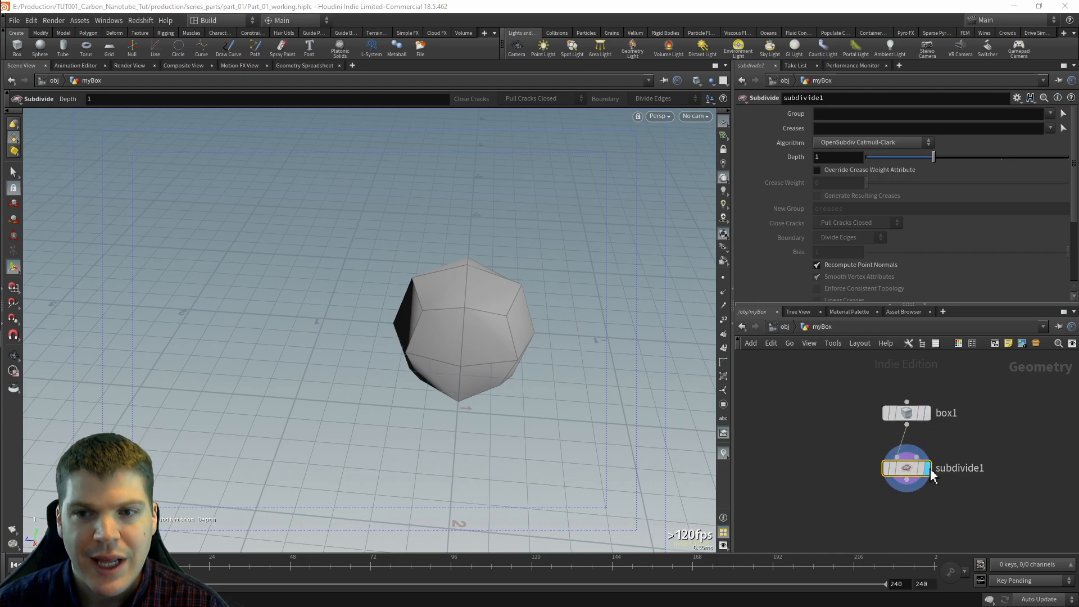
left_click(929, 415)
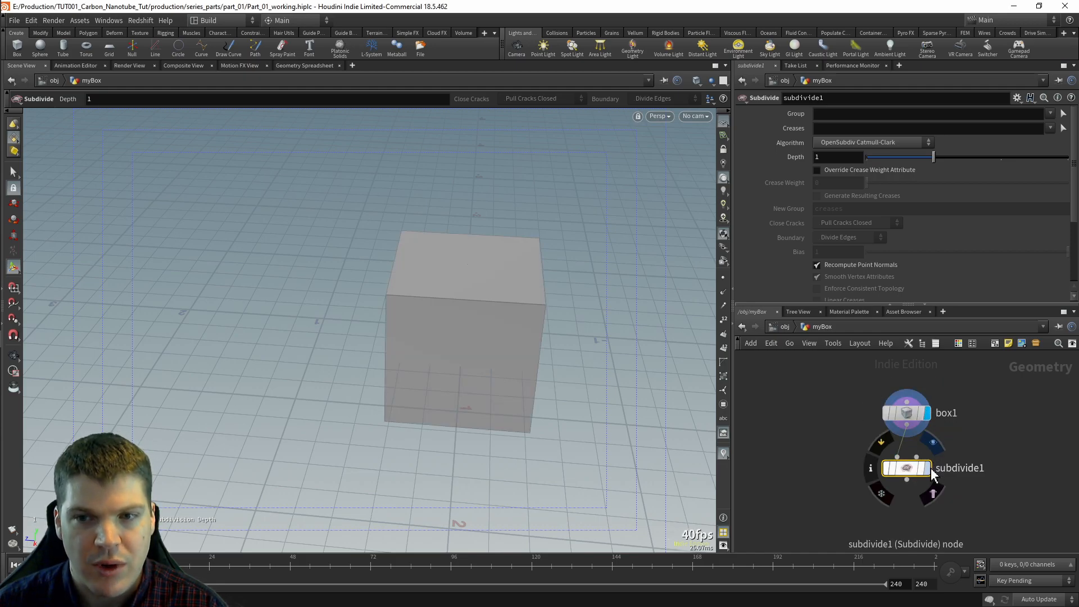
left_click(930, 471)
left_click(929, 416)
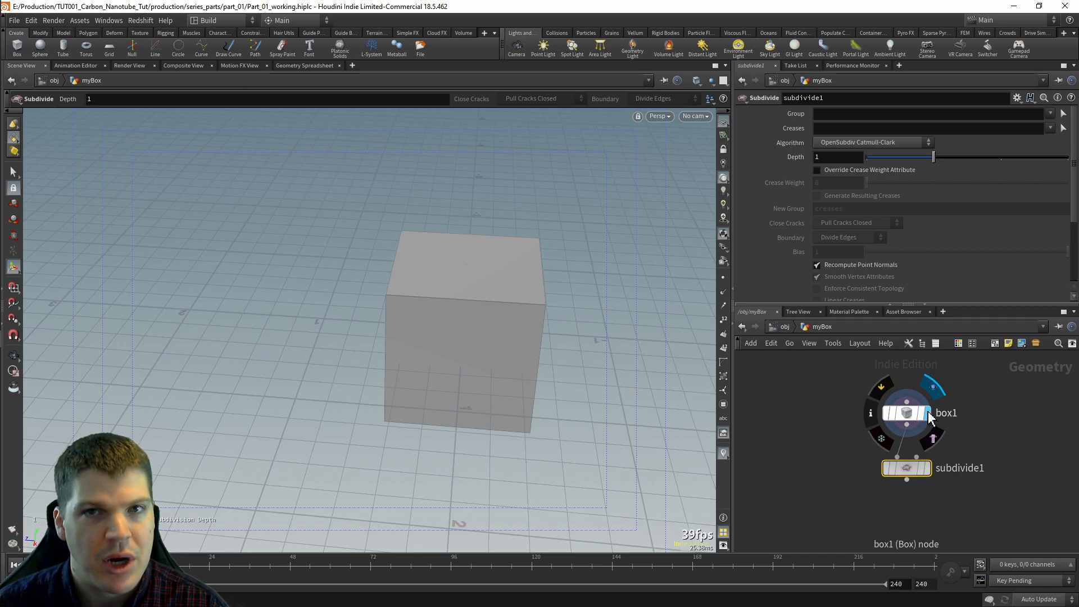
left_click(928, 471)
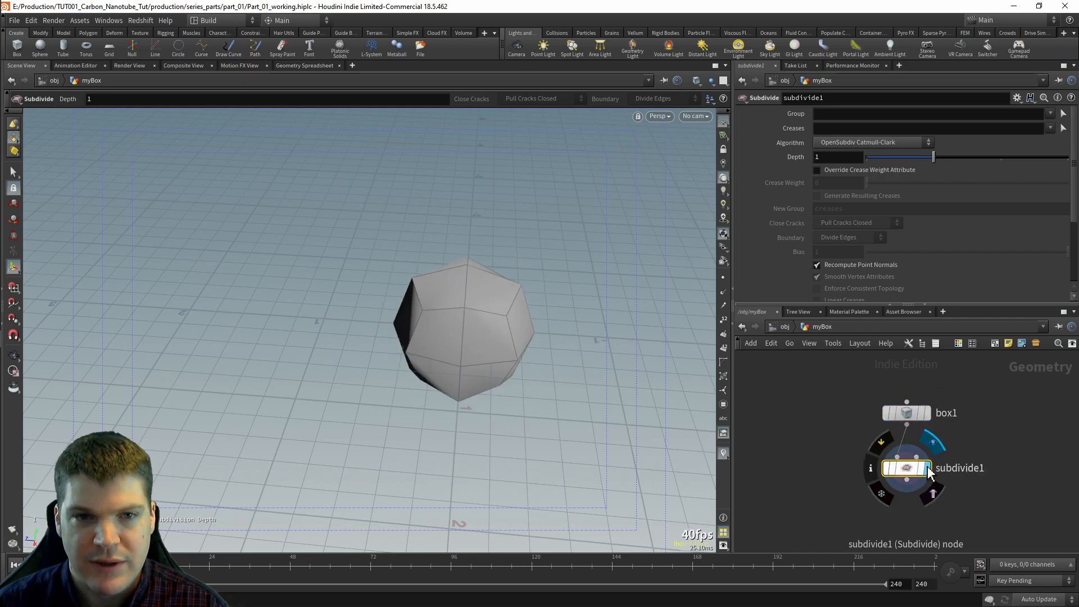
Step: Select and display box1 and subdivide1 in turn, ending with box1 selected while the display flag is on subdivide1
left_click(906, 414)
key("r")
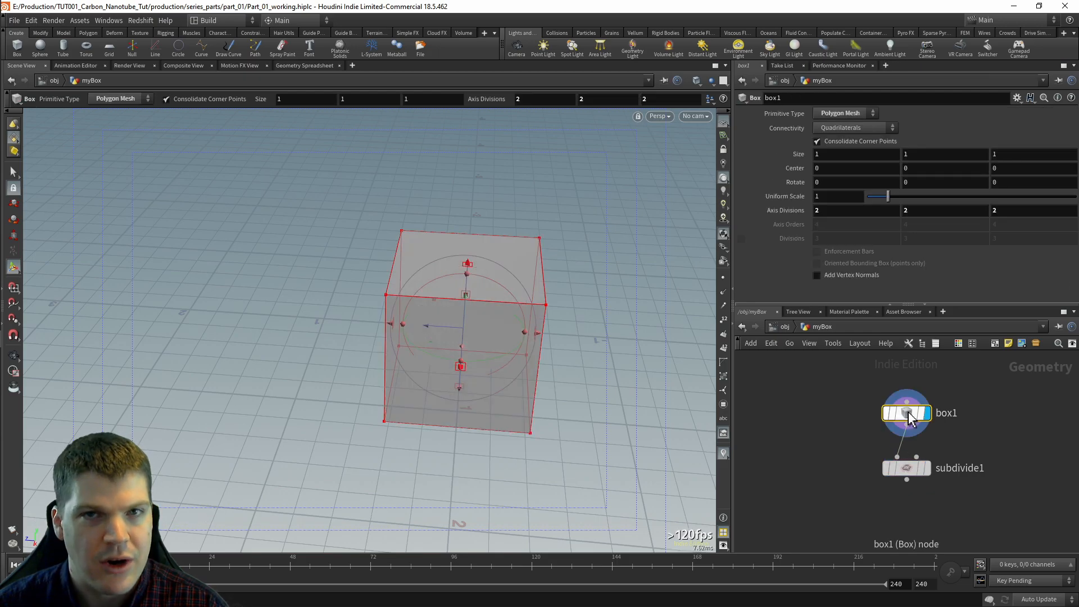
left_click(908, 468)
key("r")
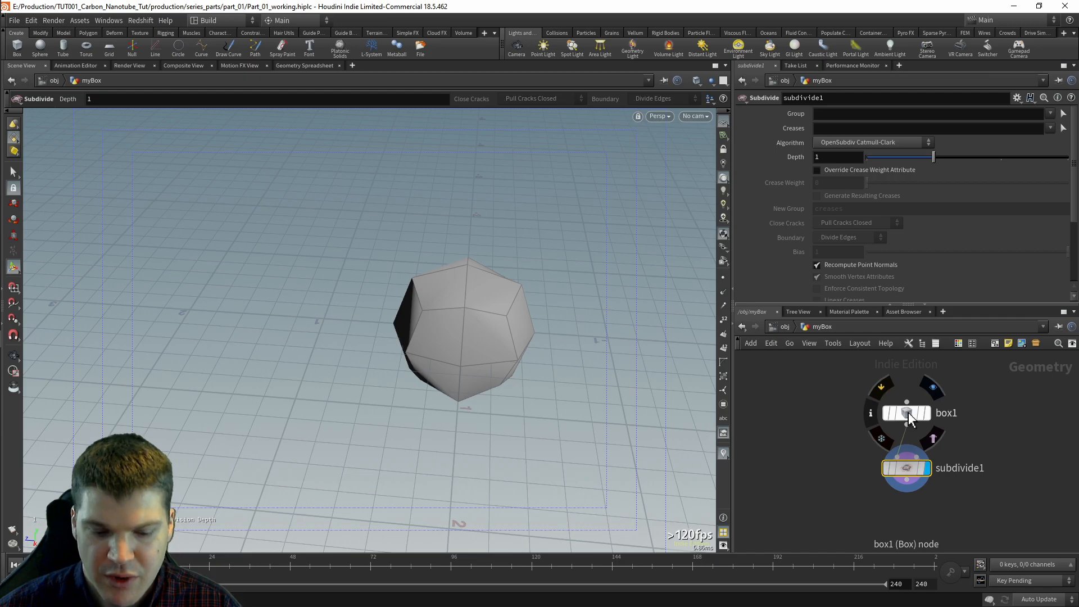
left_click(925, 413)
left_click(906, 413)
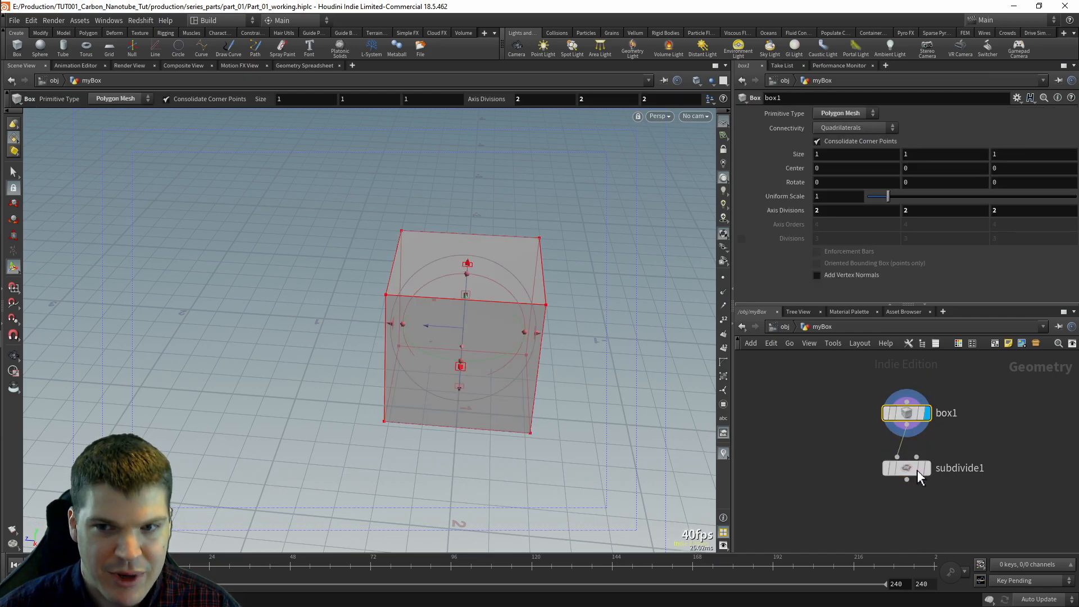
key("r")
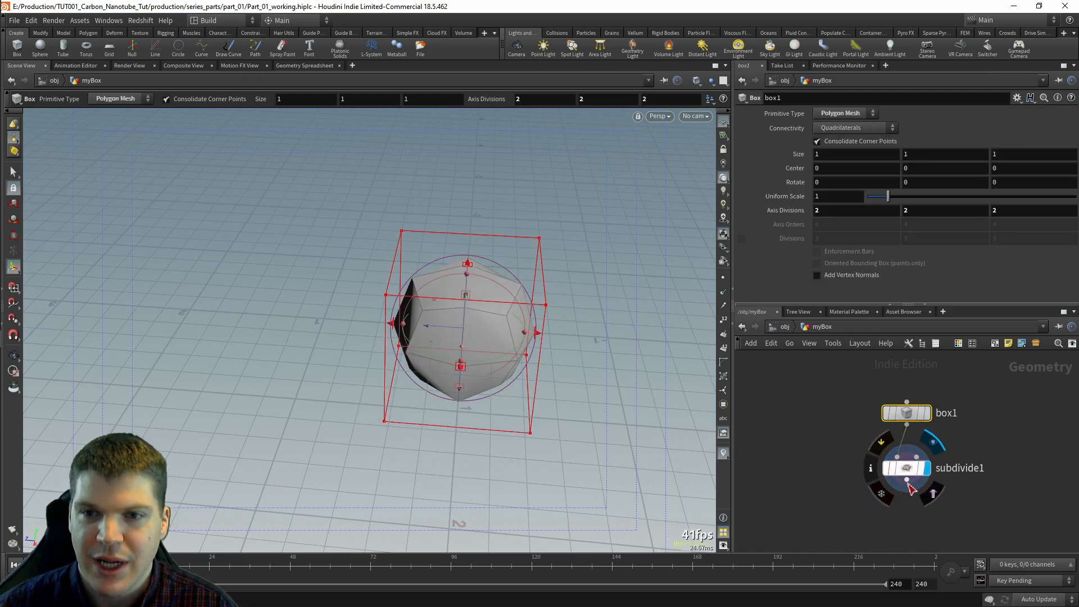
Step: Alternate the selection between subdivide1 and box1 to view each node's parameters while subdivide1 stays displayed
left_click(910, 472)
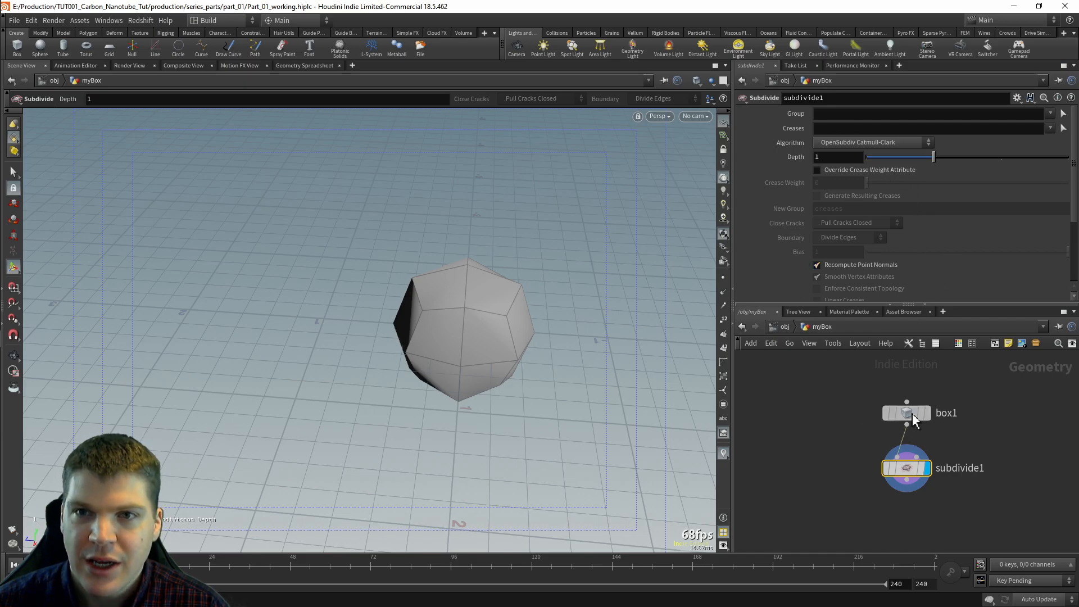
left_click(910, 414)
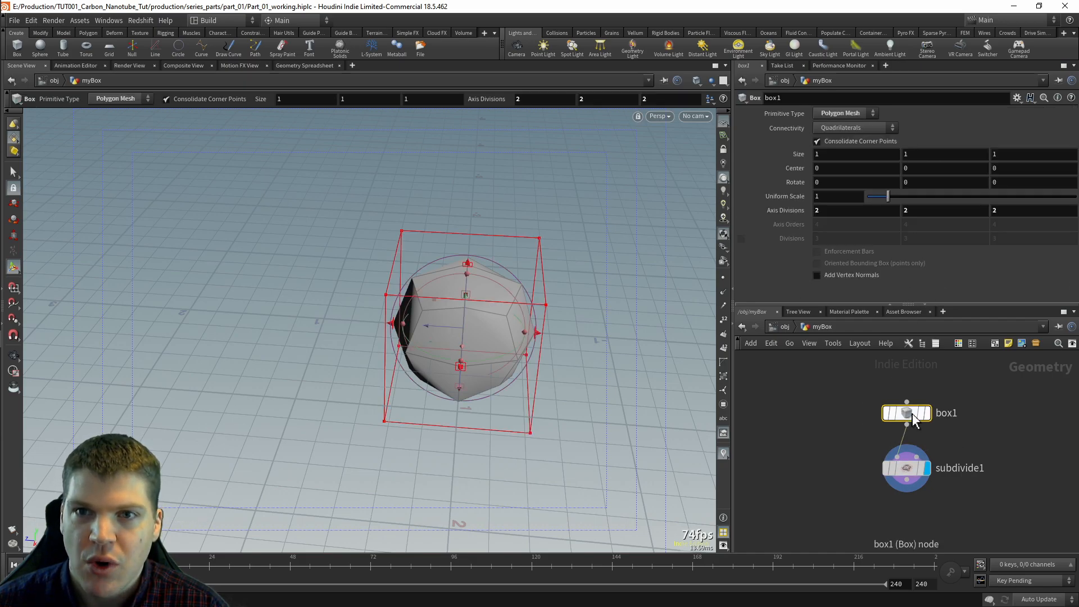
left_click(910, 472)
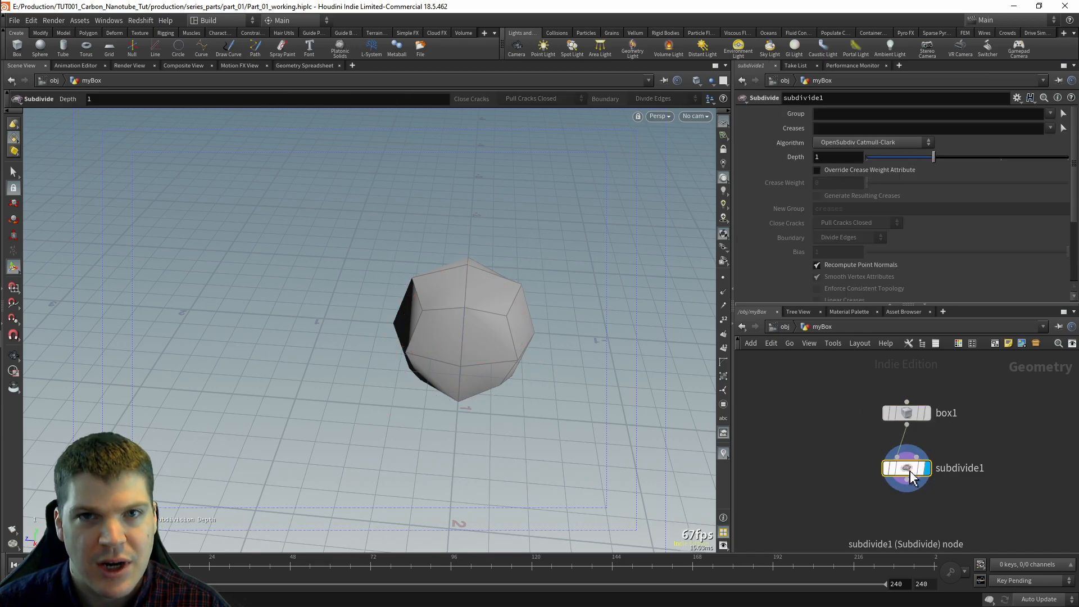
left_click(910, 419)
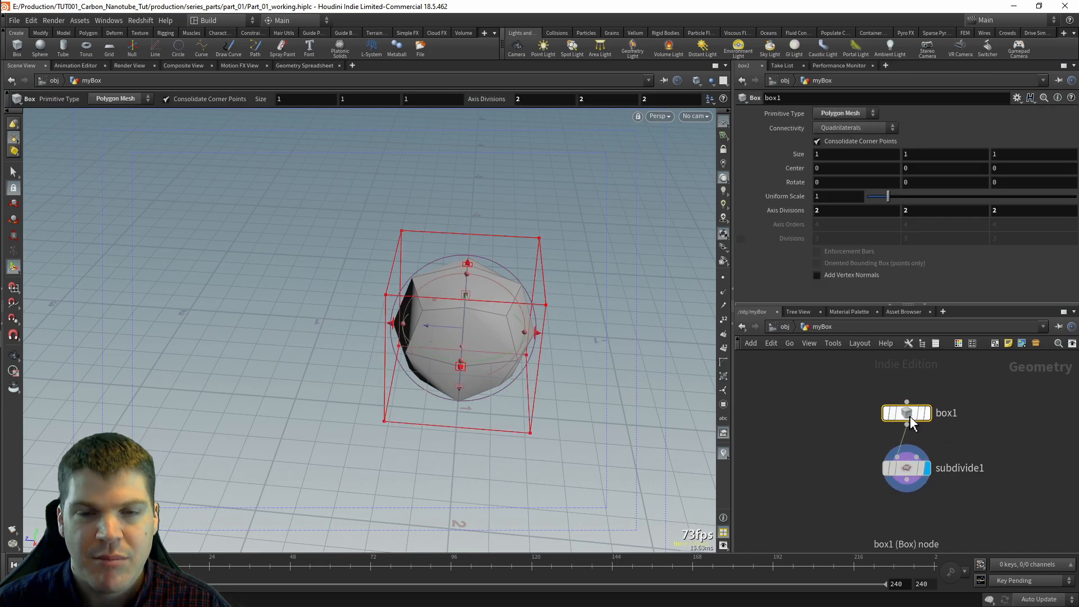
Step: Select the subdivide1 node and set its Depth to 3
left_click(909, 471)
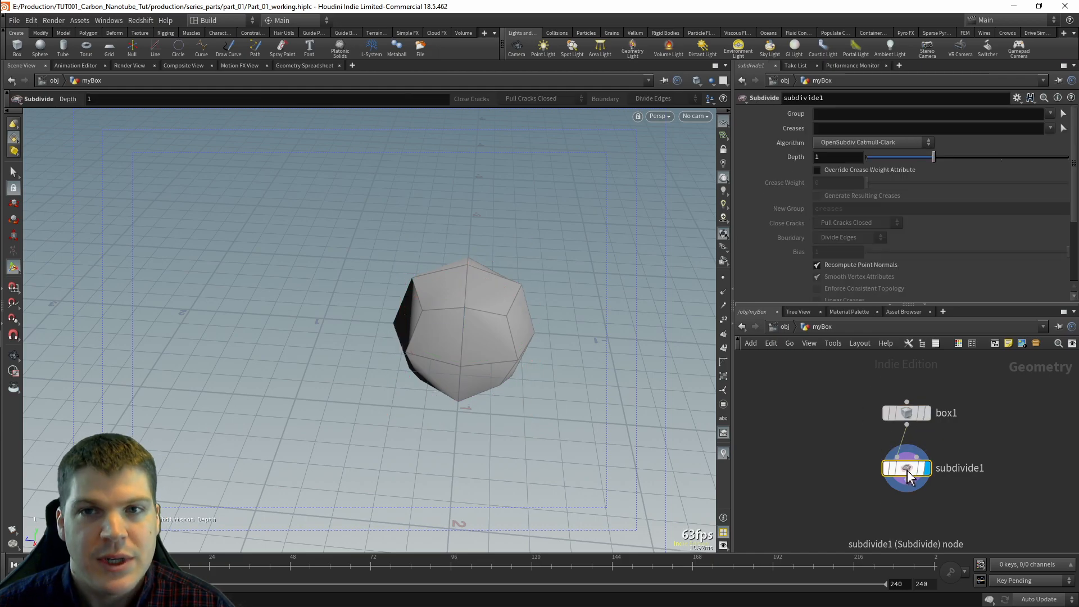
left_click_drag(935, 159, 1059, 160)
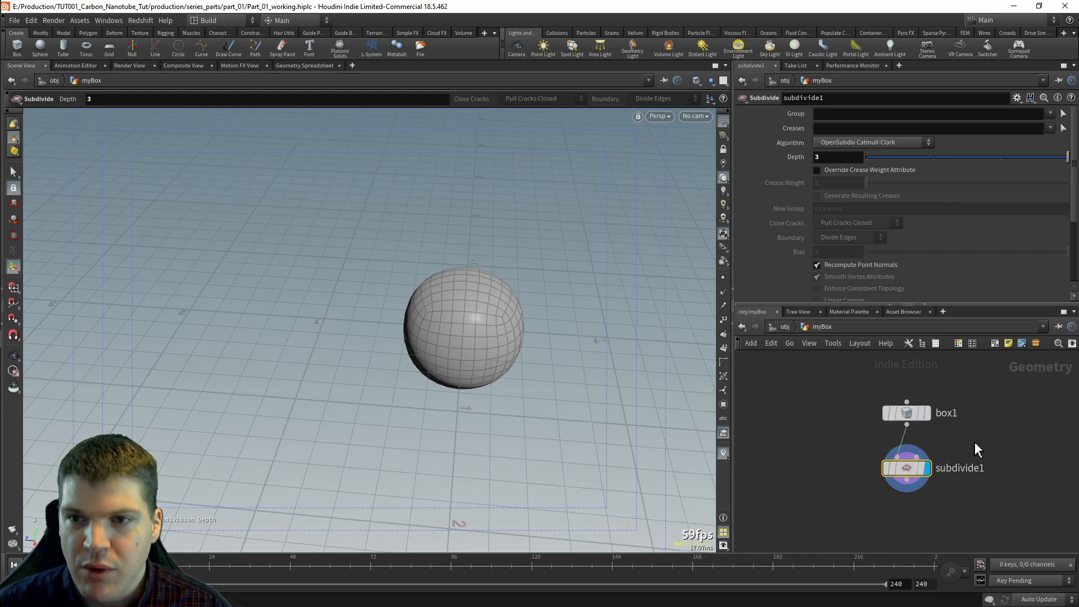
Step: Go up to the obj level to view the subdivided box beside the sphere, and re-enter the myBox network
key("u")
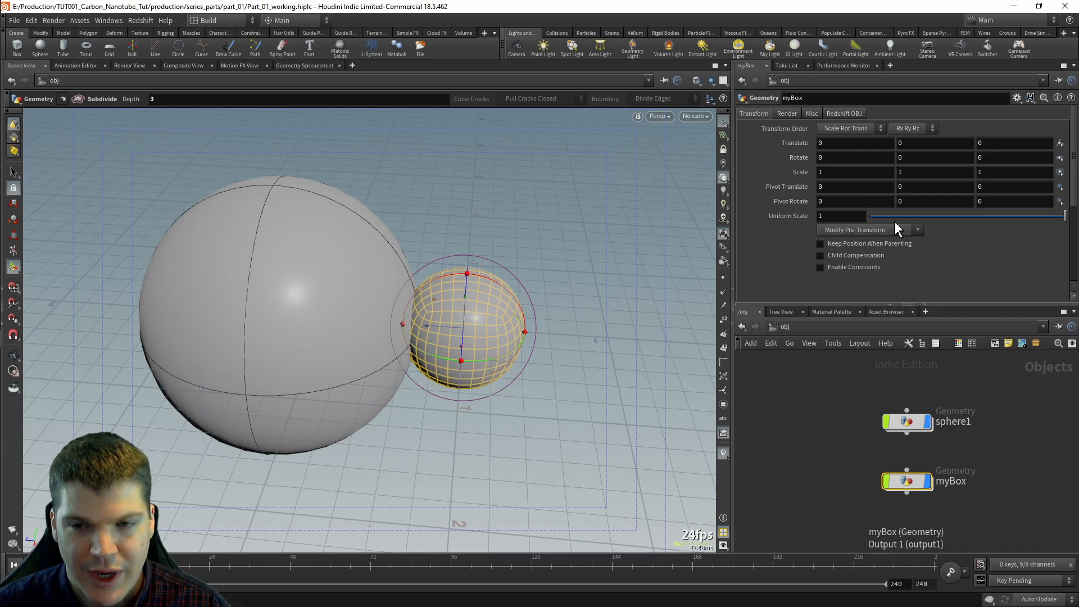
mouse_move(911, 488)
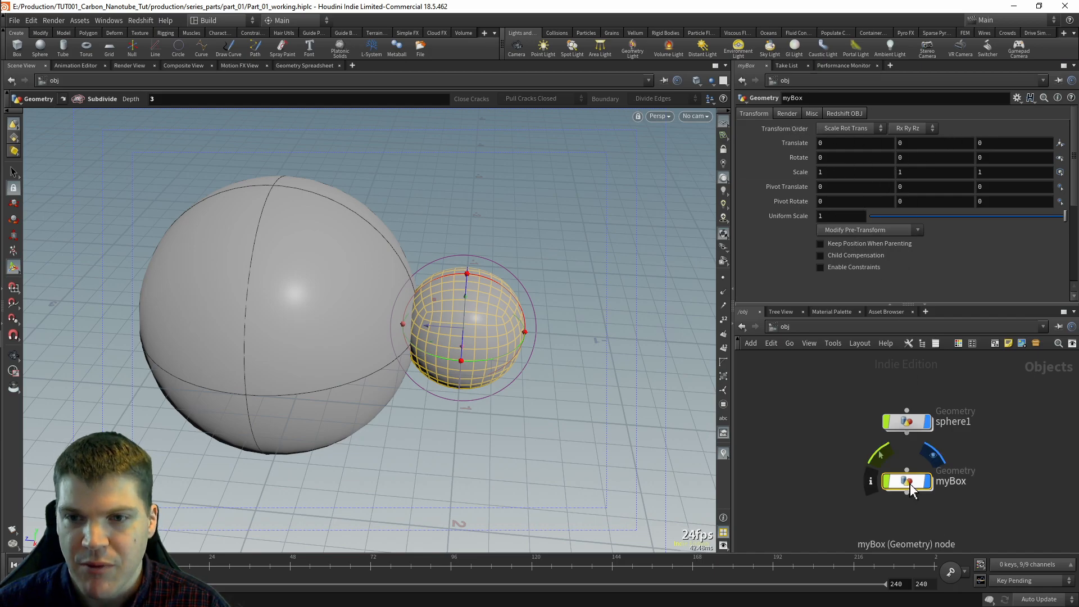
double_click(909, 486)
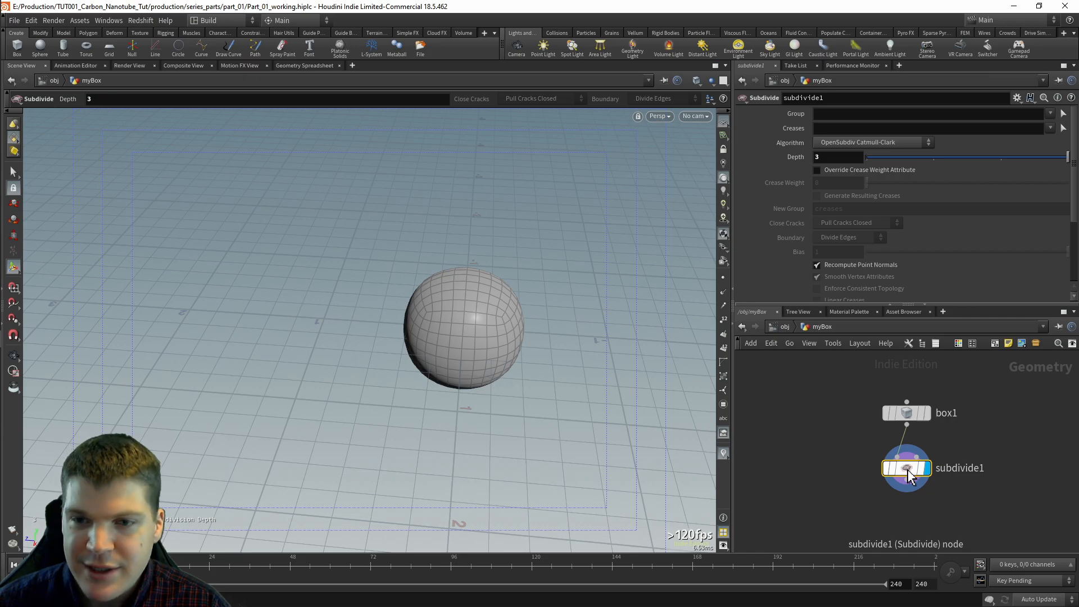
Step: Add a PolyExtrude node below subdivide1 and set its Distance to about 0.559
mouse_move(908, 472)
key("Tab")
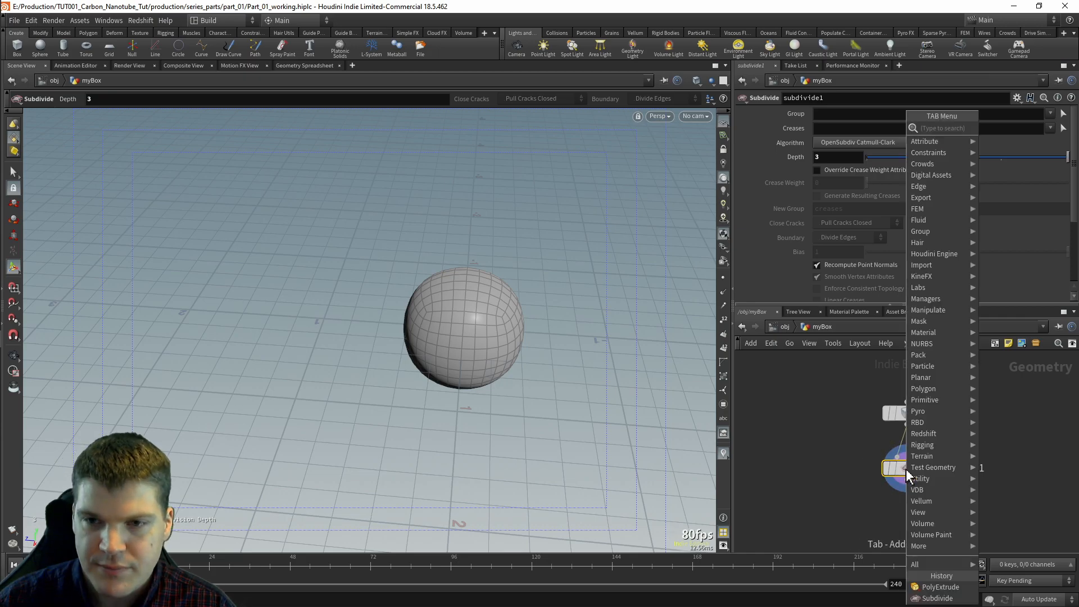
type("polyex")
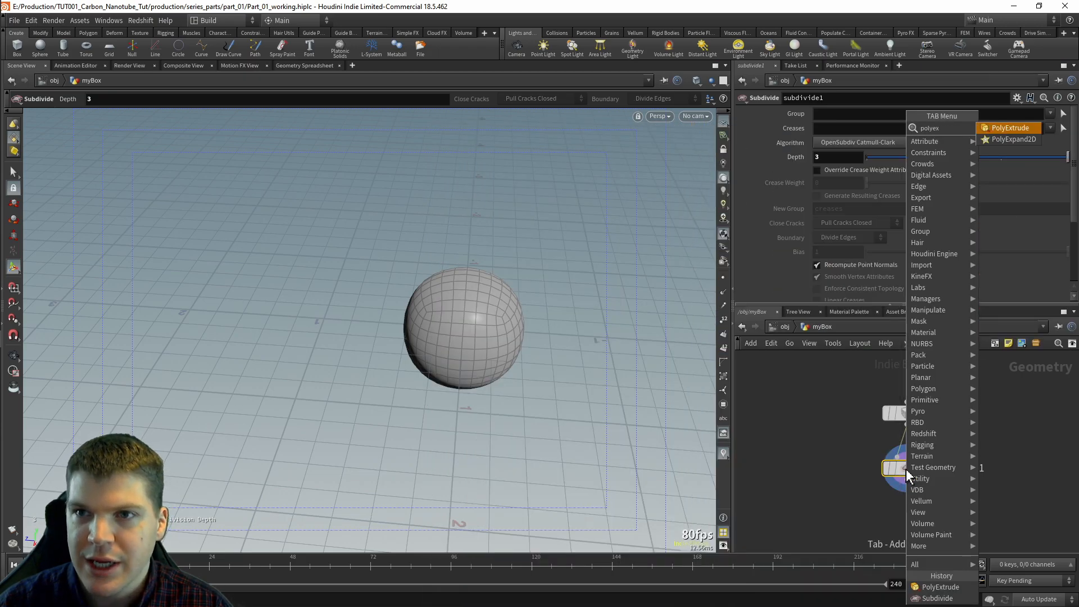
key("Return")
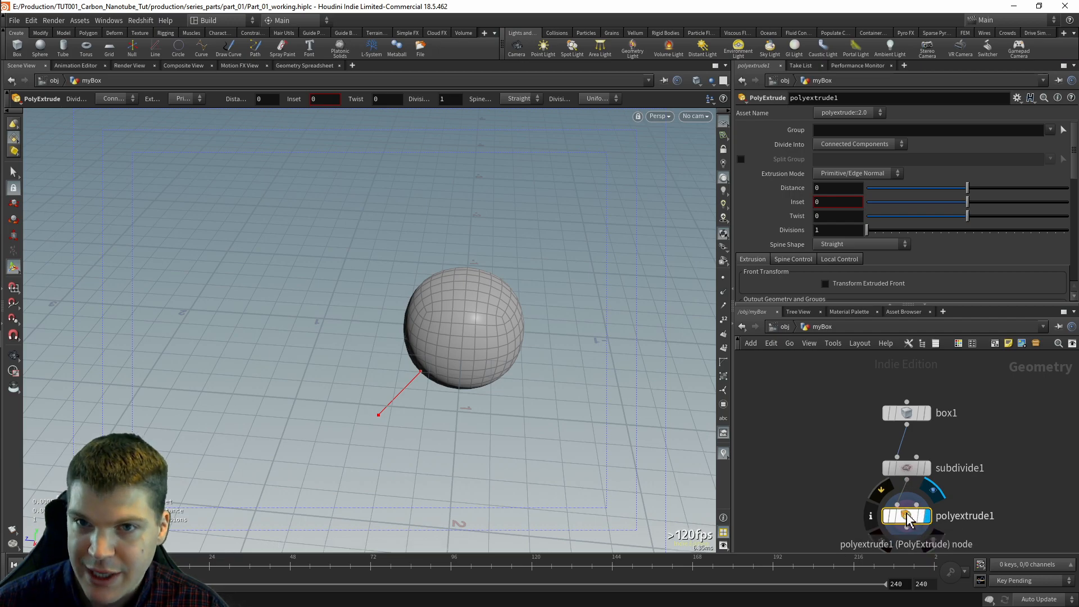
left_click_drag(967, 188, 1025, 192)
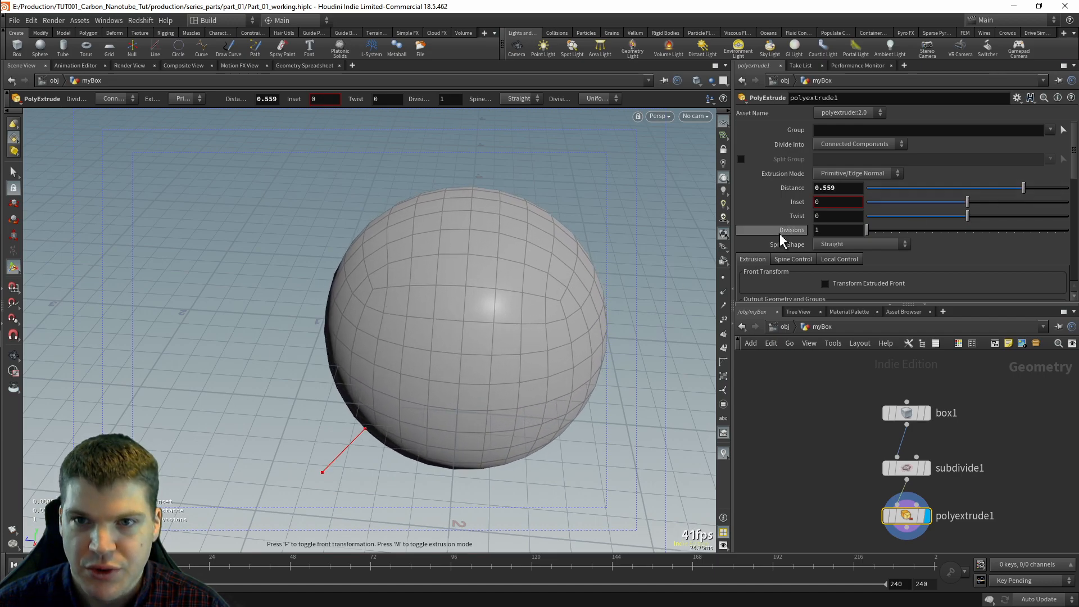
Step: Set the PolyExtrude node's Divide Into option to Individual Elements and inspect the separately extruded faces
left_click(856, 146)
left_click(873, 156)
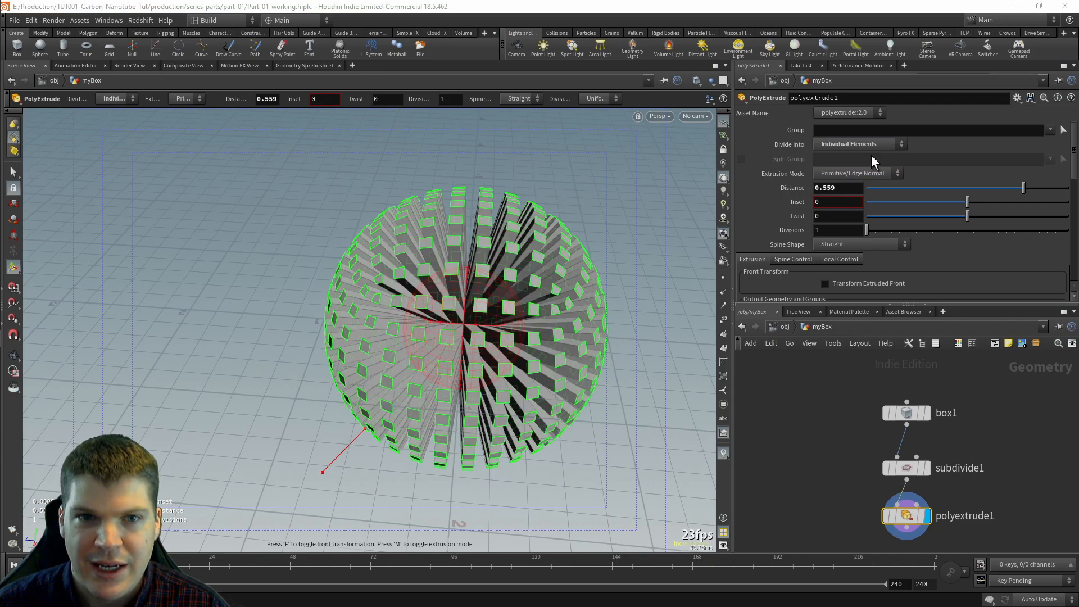
left_click_drag(577, 337, 577, 295, "alt")
left_click_drag(408, 349, 520, 323, "alt")
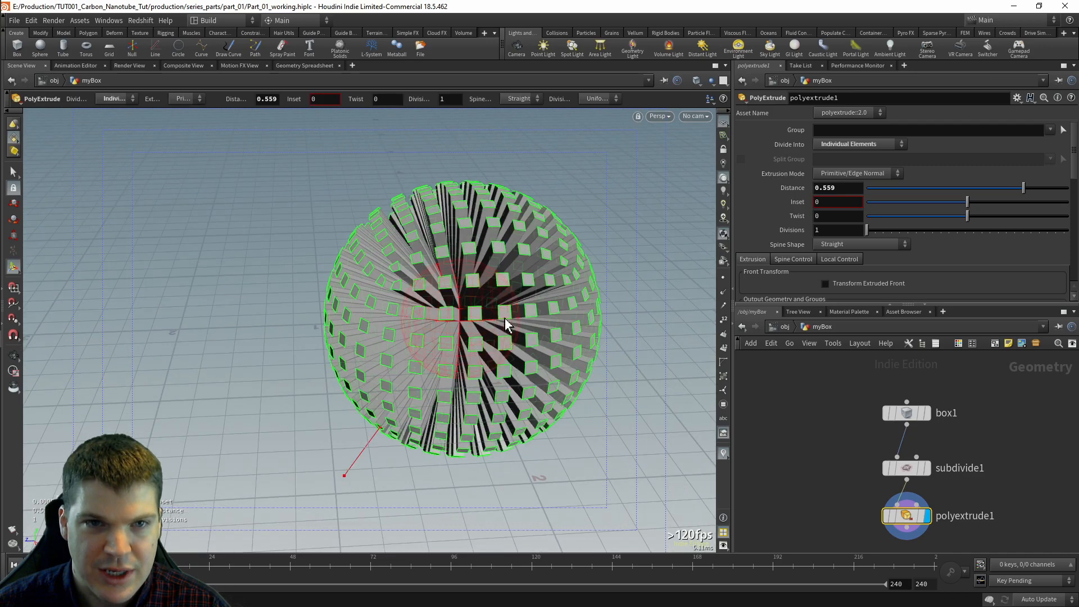
middle_click_drag(838, 467, 834, 448)
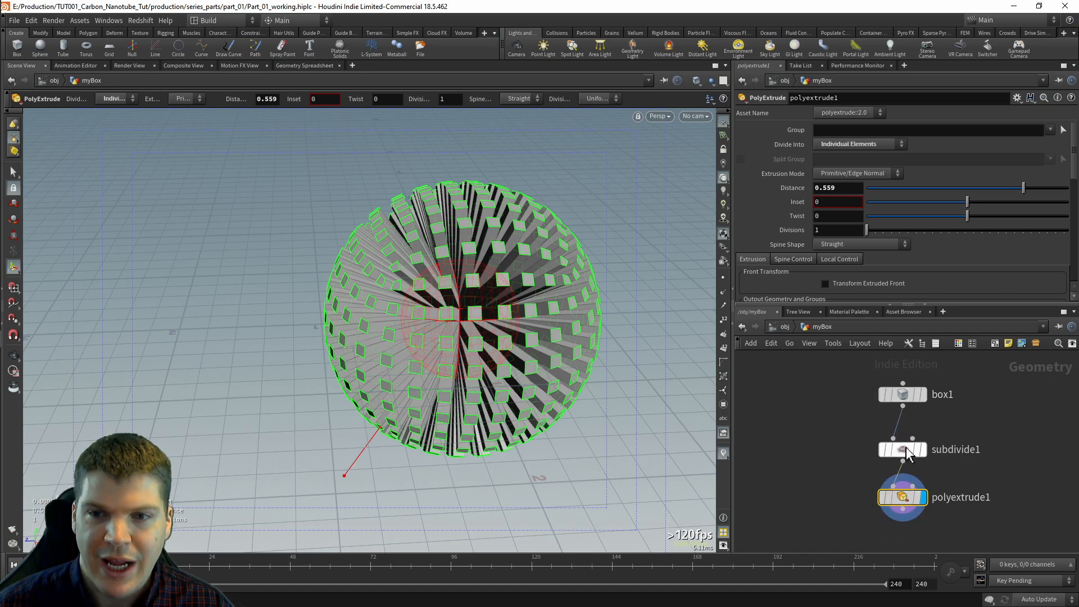
Step: Select box1, subdivide1 and polyextrude1 in turn to follow the node chain and view each node's parameters
mouse_move(902, 499)
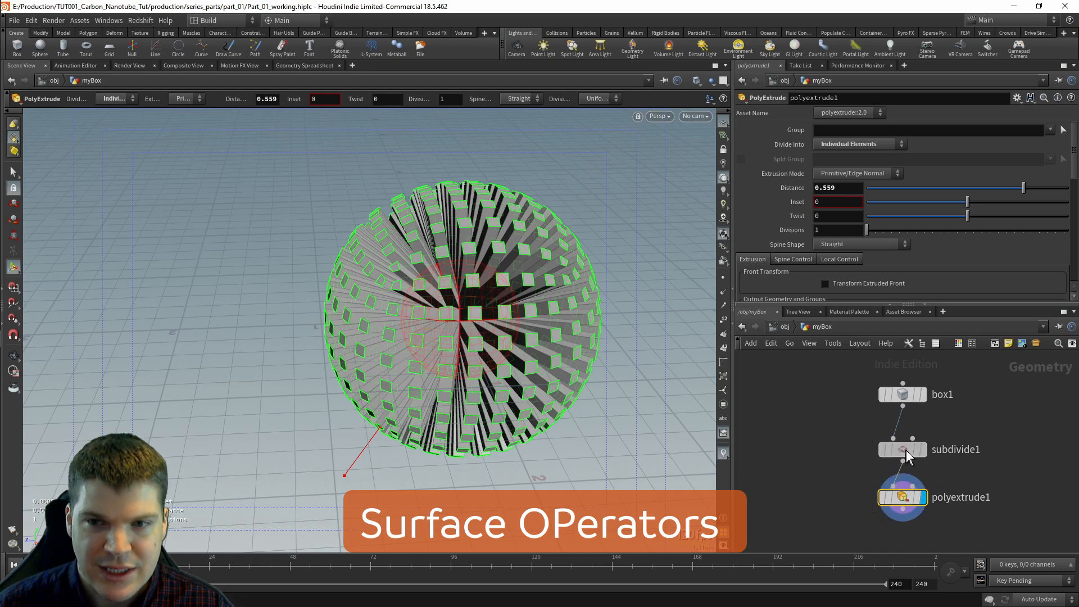
left_click(903, 394)
left_click(903, 497)
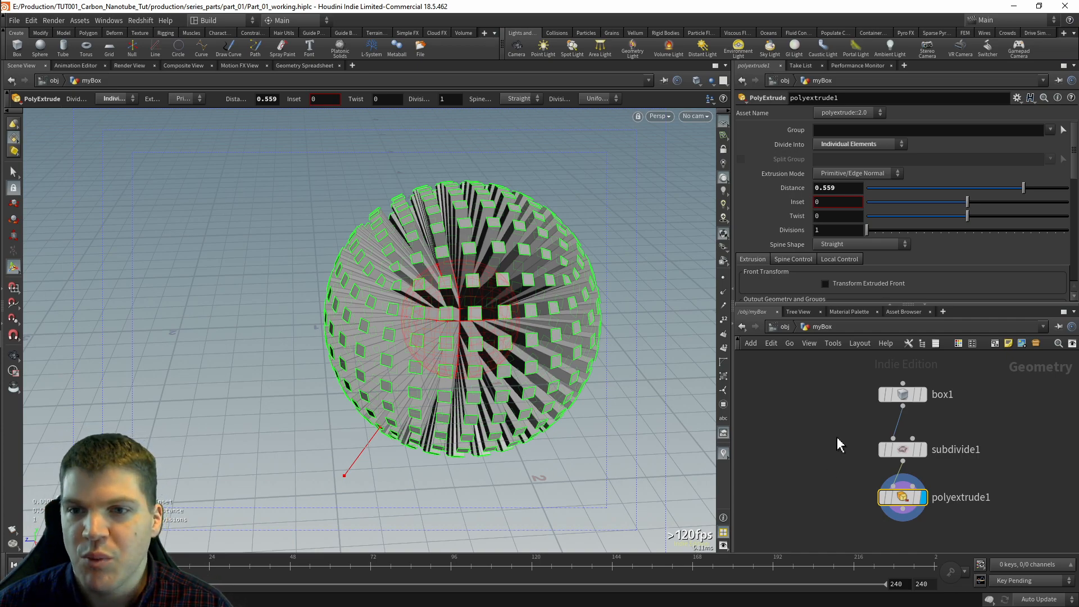
left_click(984, 419)
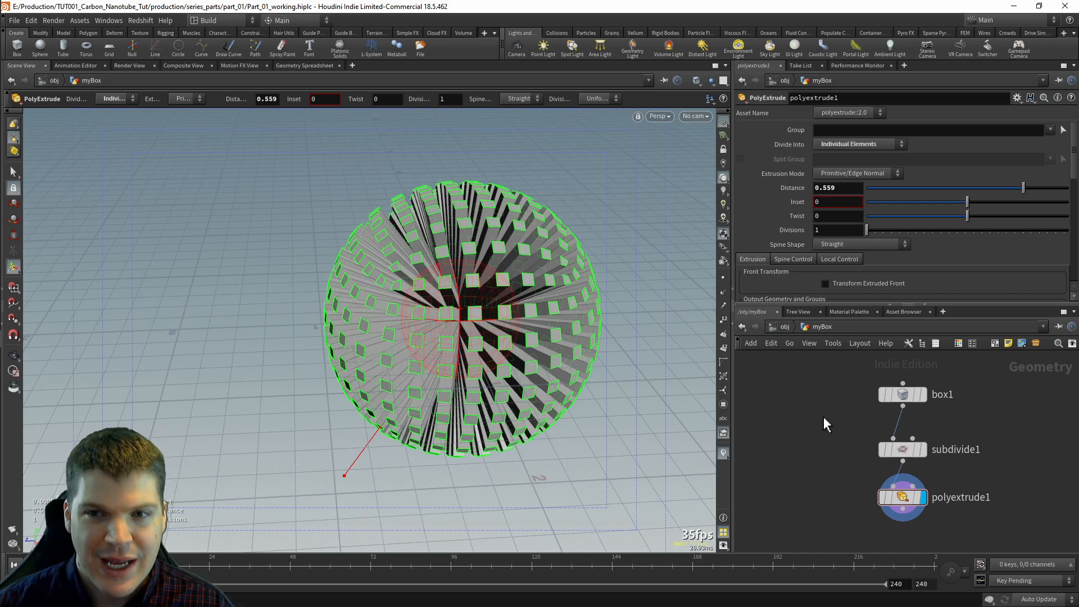
mouse_move(904, 504)
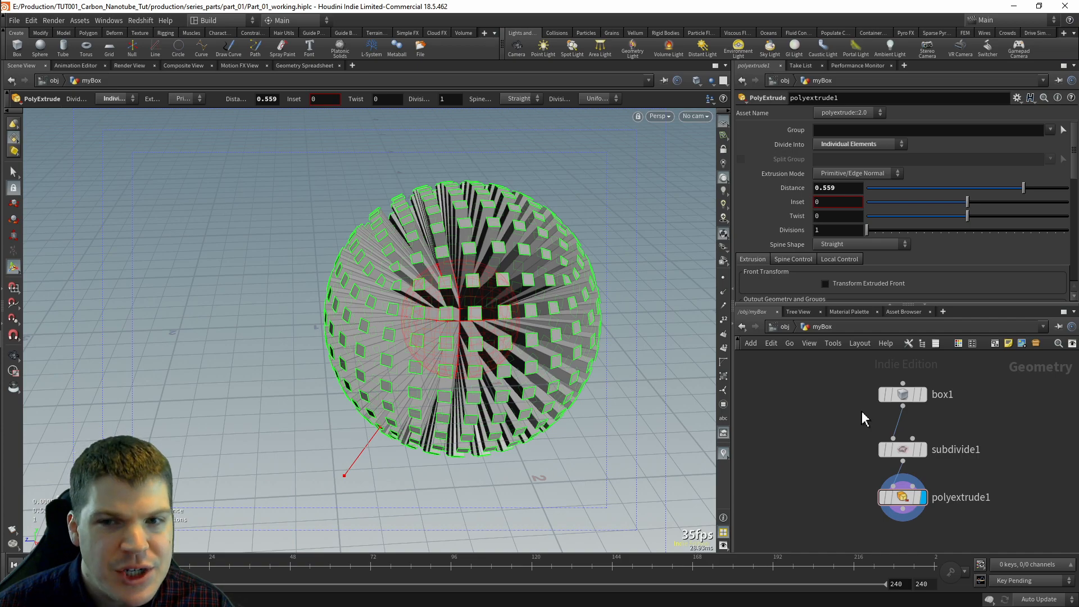
left_click(909, 401)
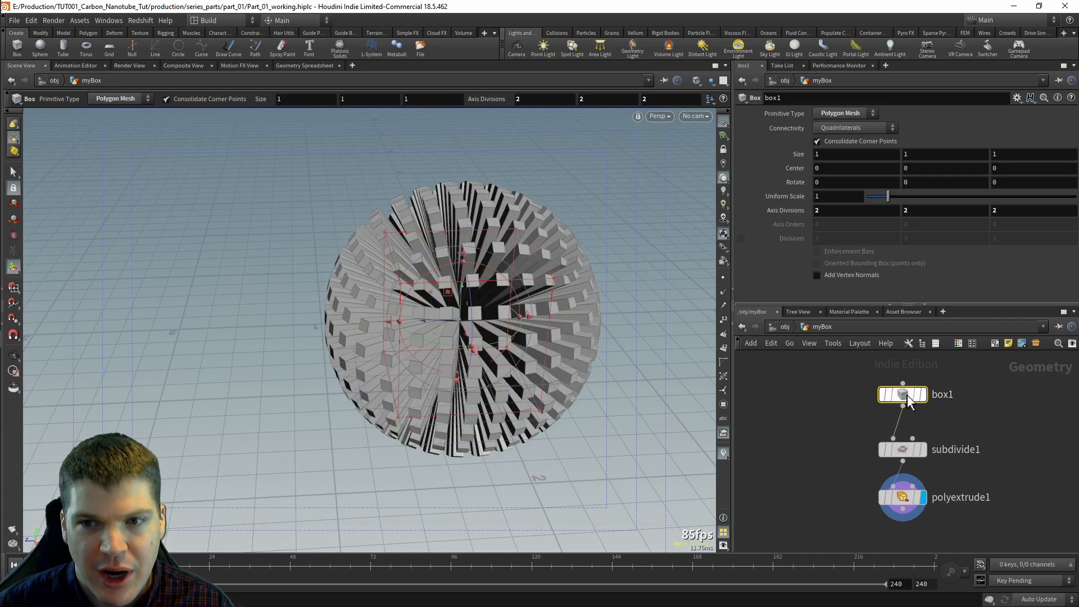
left_click(908, 453)
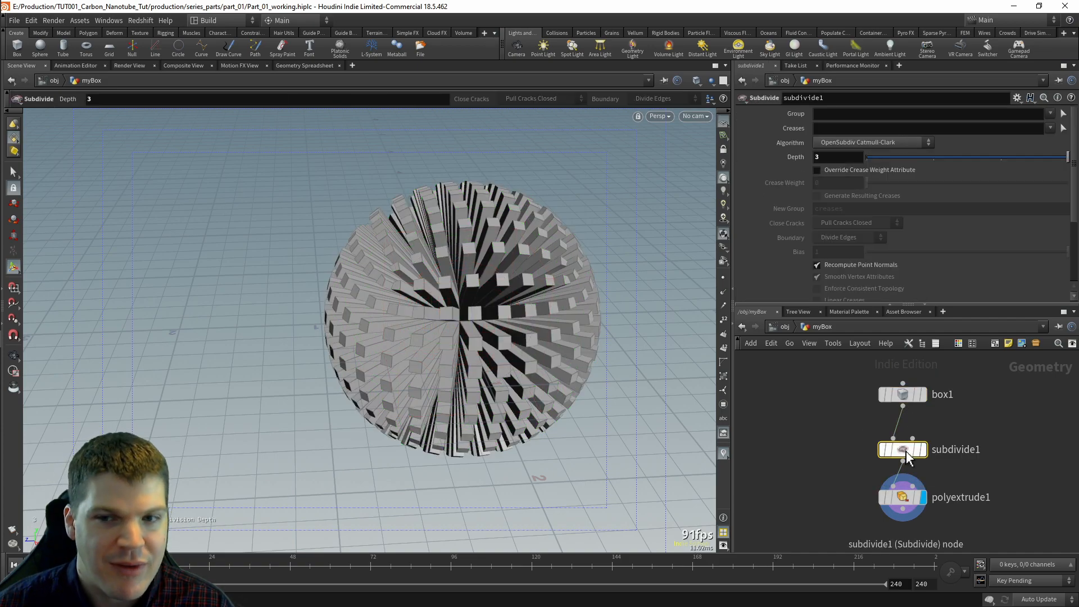
left_click(903, 498)
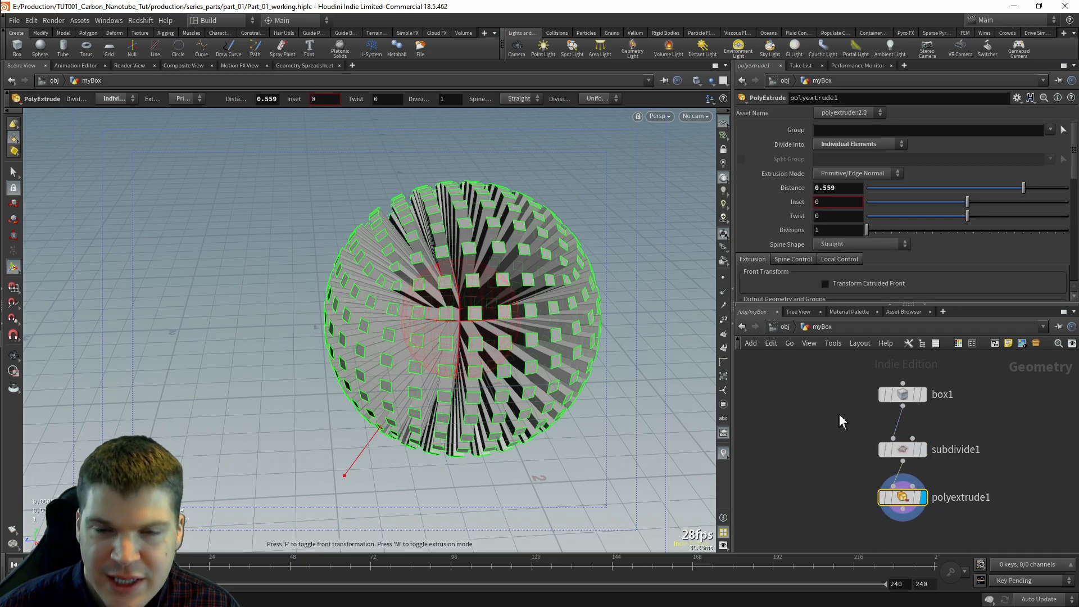
left_click(905, 401)
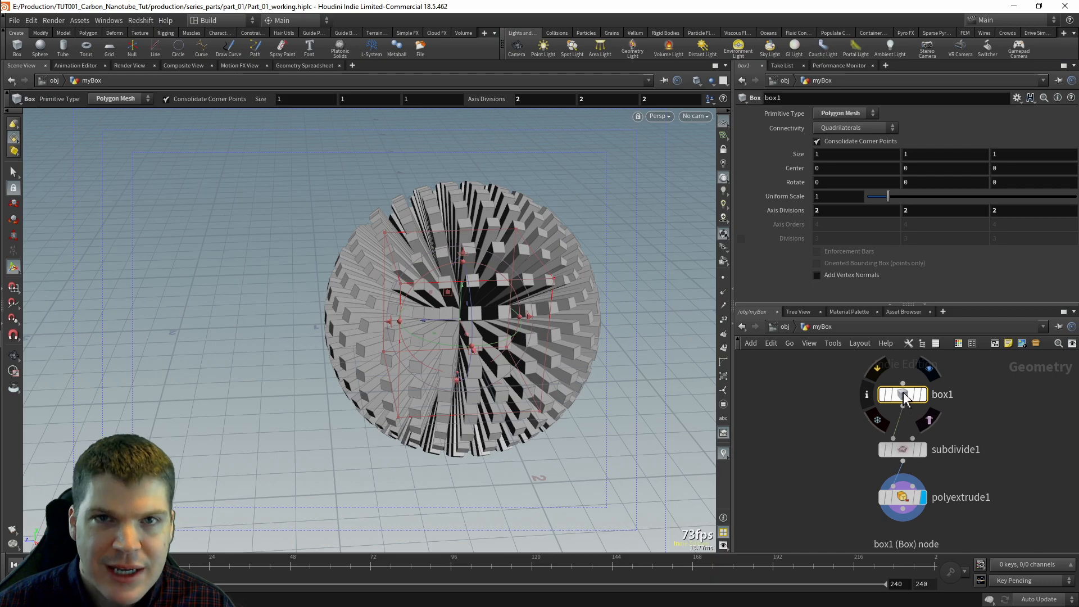
left_click(904, 451)
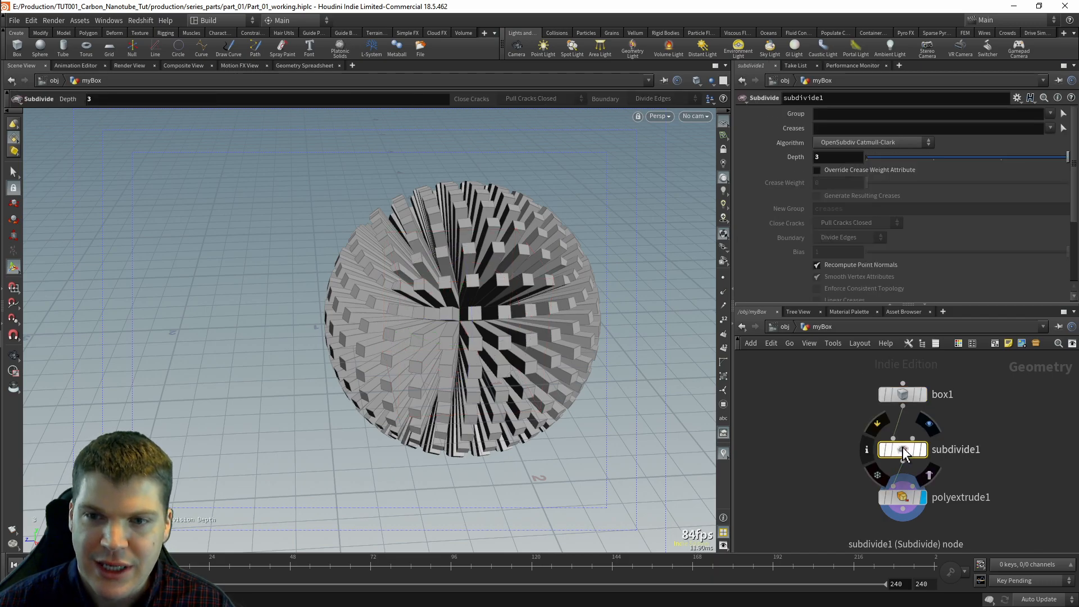
left_click_drag(904, 453, 904, 448)
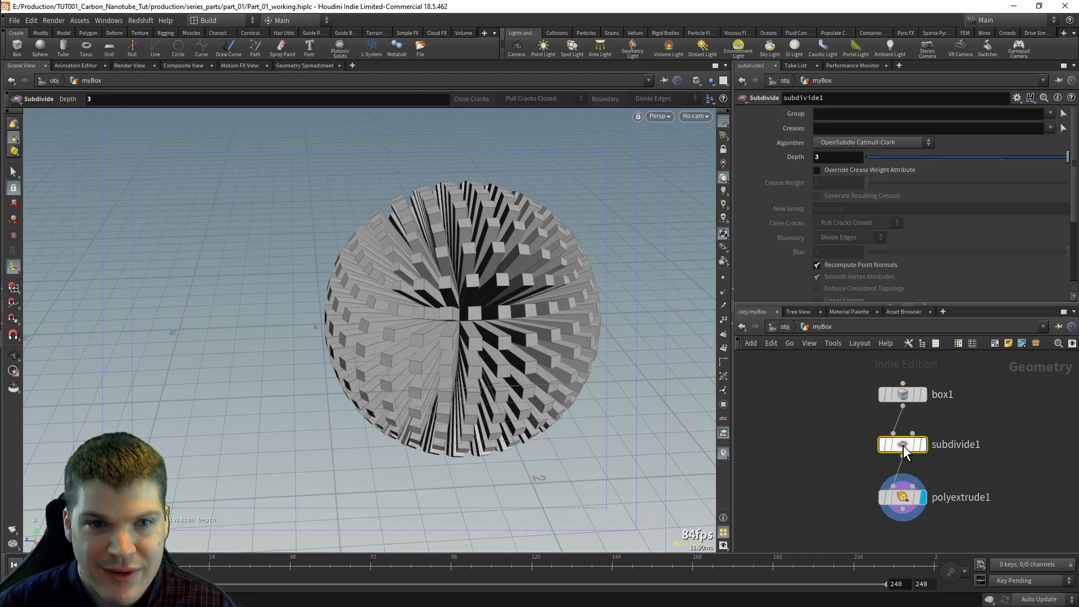
left_click(906, 505)
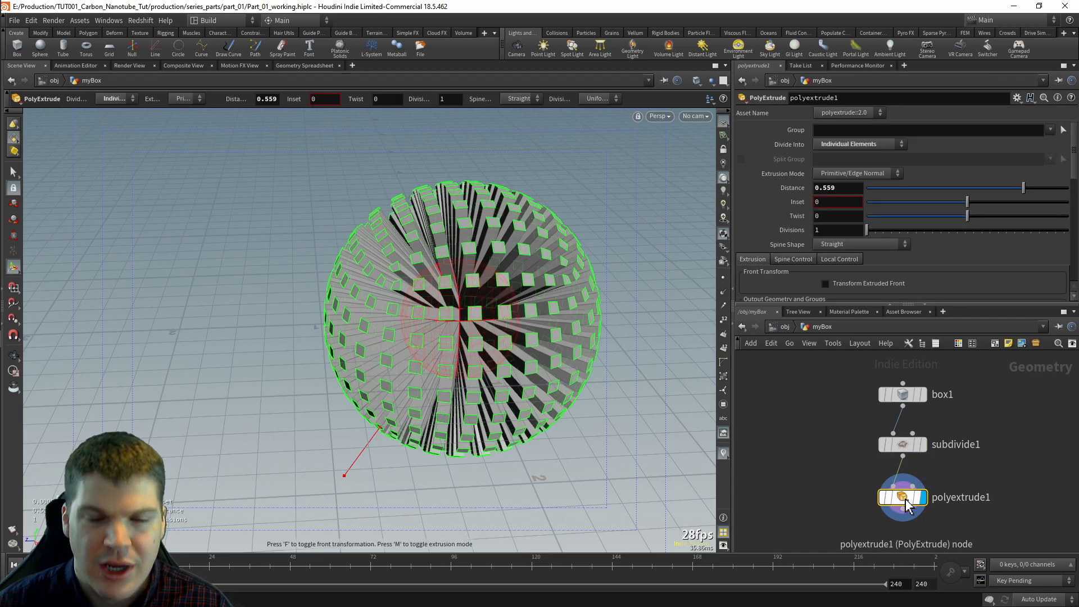
Step: Reorder the chain so that polyextrude1 sits between box1 and subdivide1
left_click_drag(908, 505, 901, 504)
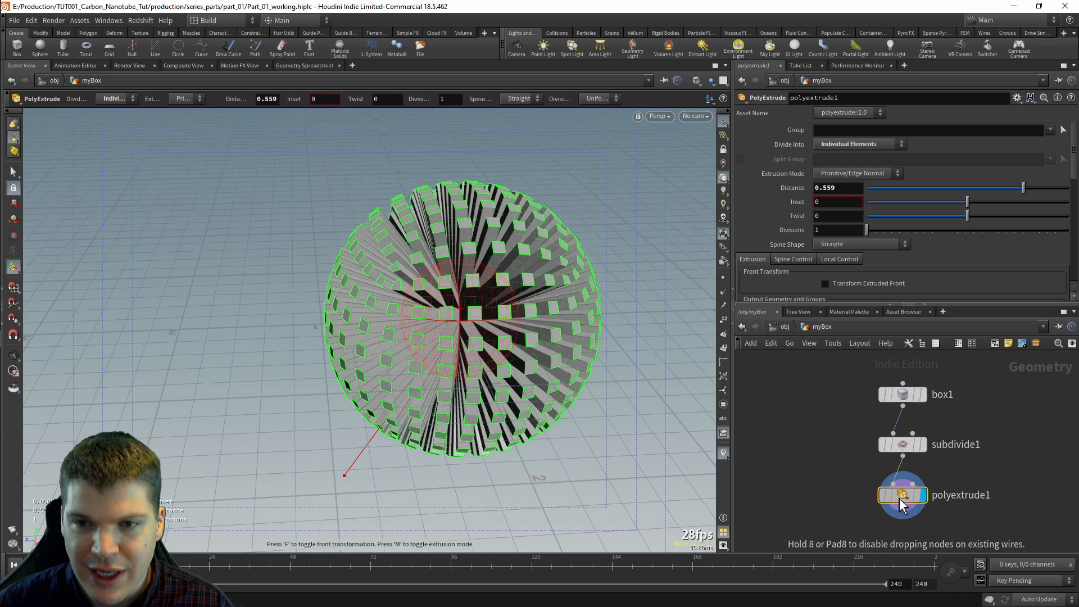
left_click_drag(903, 445, 903, 452)
left_click_drag(903, 502, 902, 441)
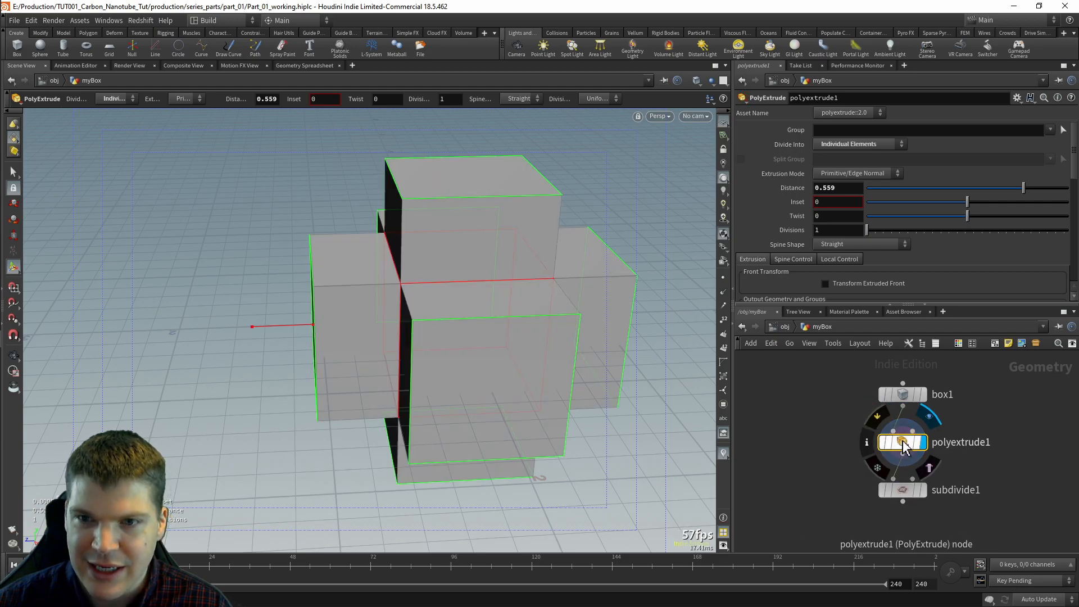
Step: Step through the reordered nodes from box1 to subdivide1 and display subdivide1's result
left_click(903, 396)
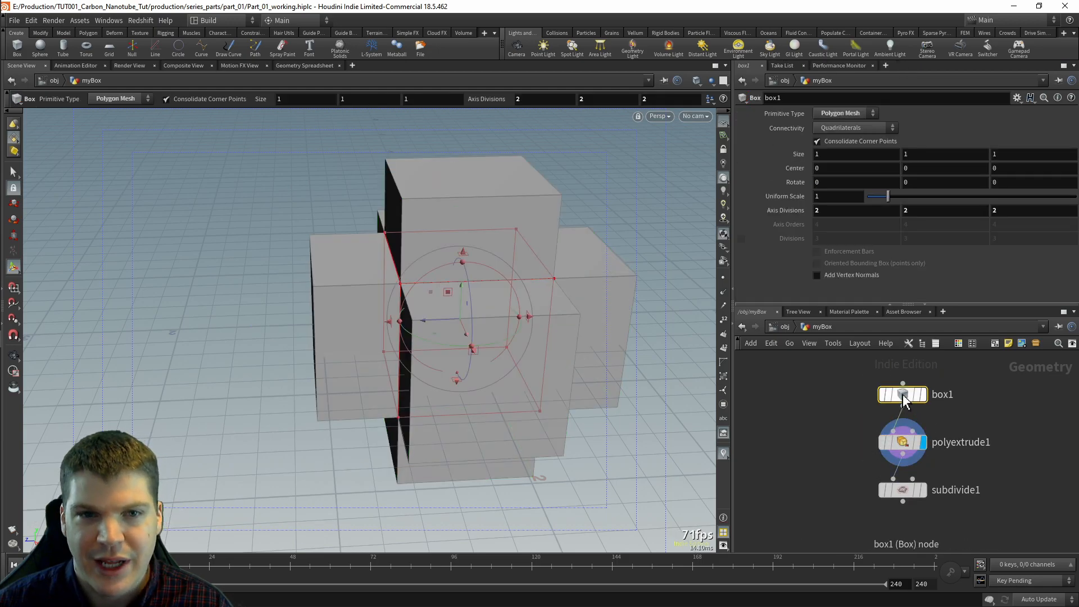
left_click(903, 442)
left_click(903, 491)
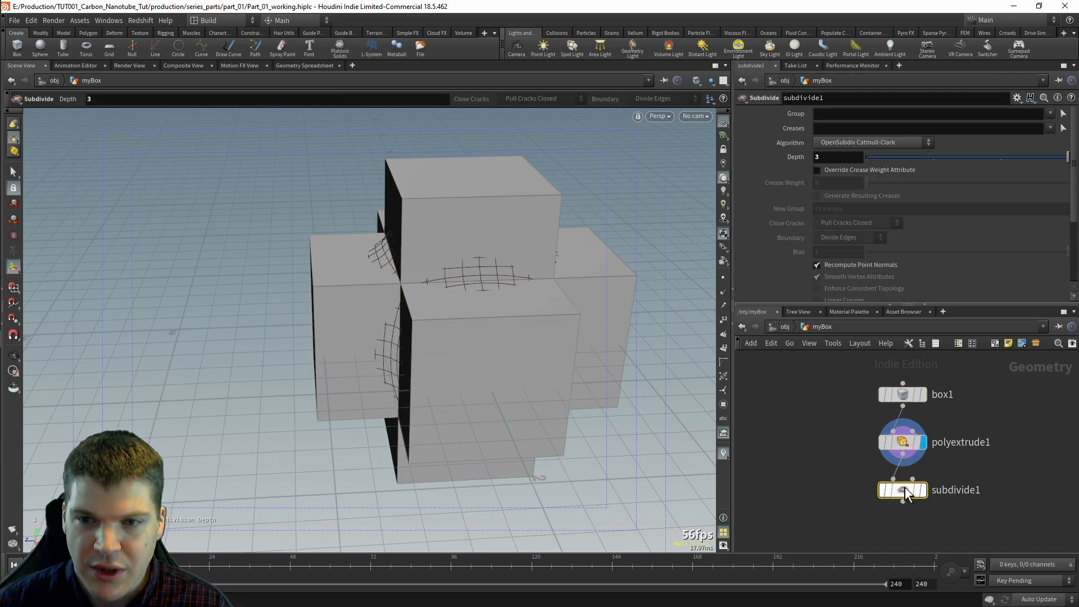
key("r")
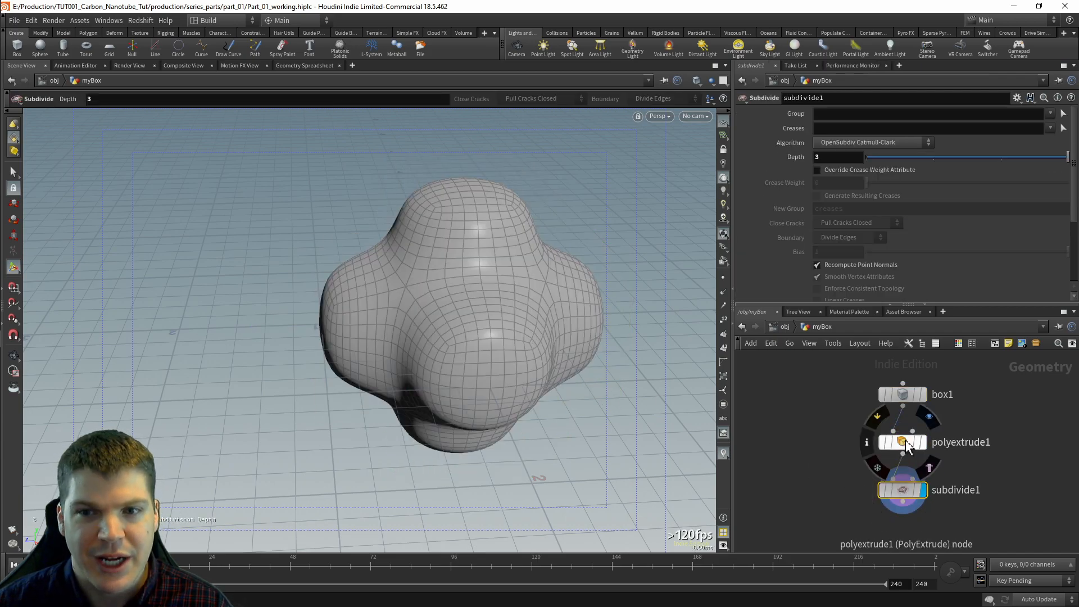
Step: Display polyextrude1 for comparison and undo the node reordering so subdivide1 comes before polyextrude1
mouse_move(906, 497)
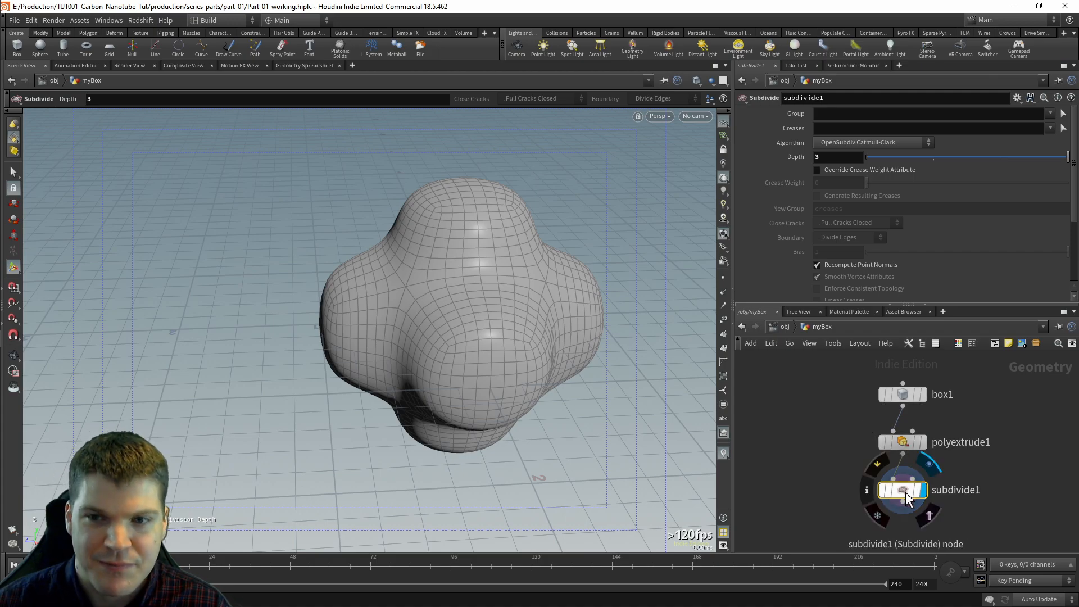
left_click_drag(905, 491, 907, 482)
left_click(912, 449)
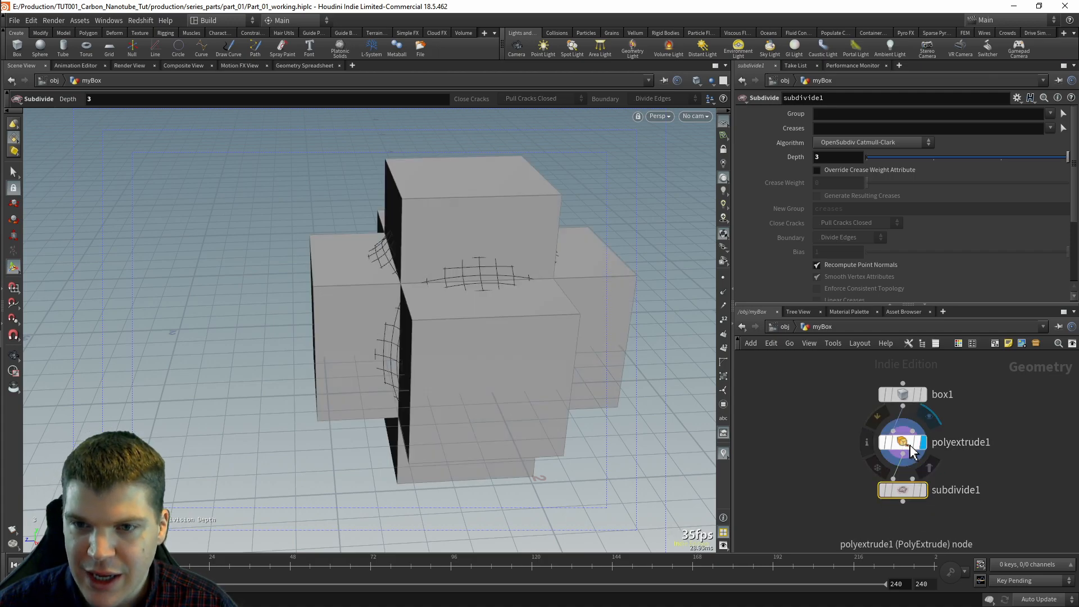
key("ctrl+z")
key("ctrl+z")
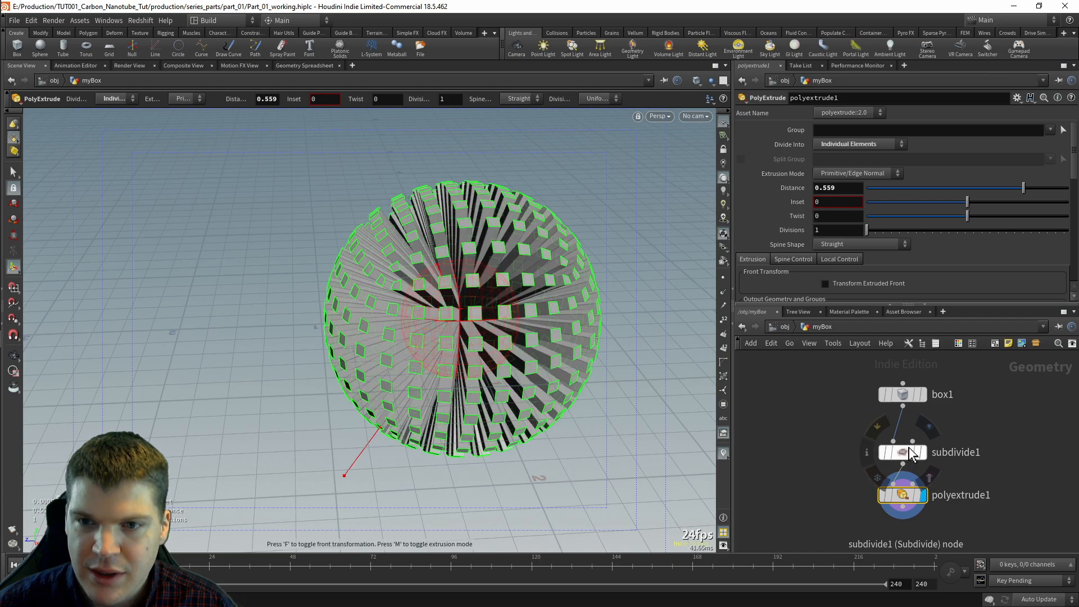
Step: Set subdivide1's Depth to 1 and polyextrude1's Distance to about 0.469
left_click(906, 451)
left_click_drag(907, 448, 907, 436)
left_click_drag(1057, 163, 953, 172)
left_click(922, 499)
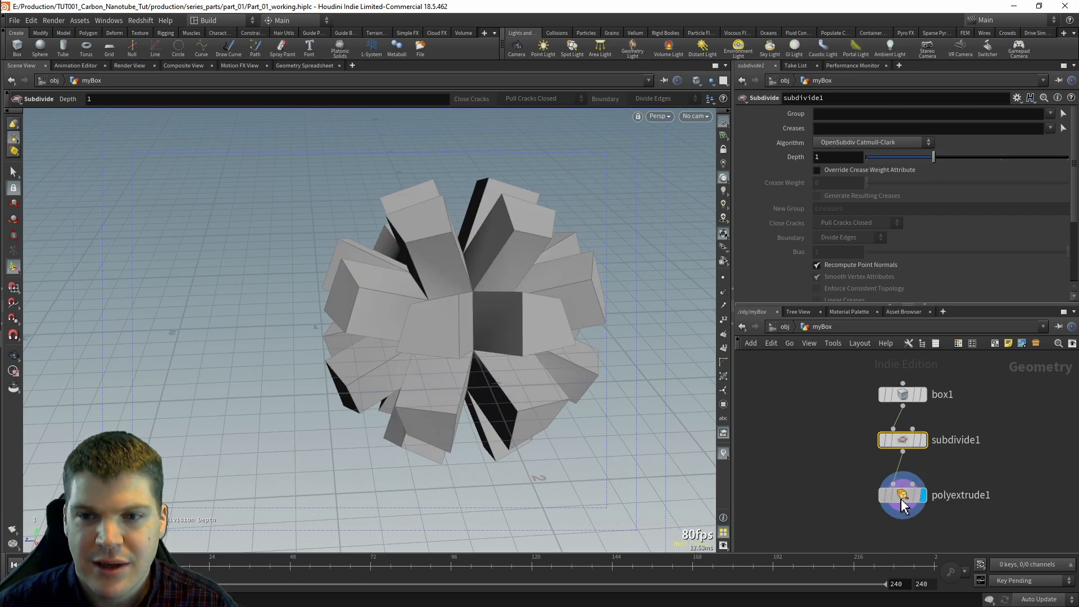
mouse_move(1009, 189)
left_mouse_down()
mouse_move(971, 191)
mouse_move(1015, 189)
left_mouse_up()
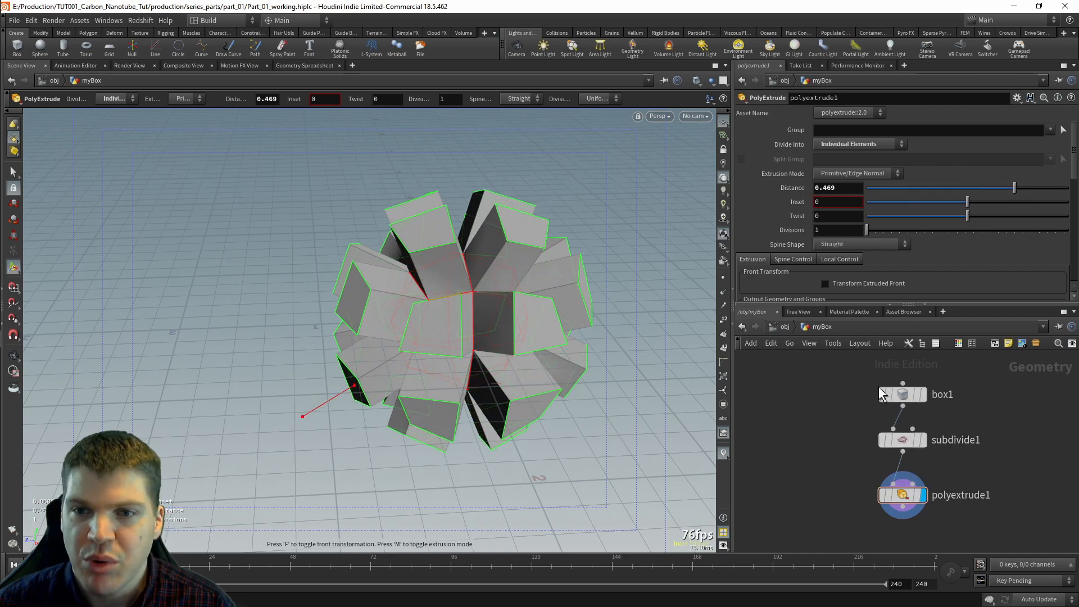
Step: Add a Torus node beside box1, wire it into subdivide1's first input instead of box1, and select polyextrude1
key("Tab")
type("torus")
key("Return")
left_click(817, 380)
left_click_drag(816, 389, 894, 430)
left_click(916, 496)
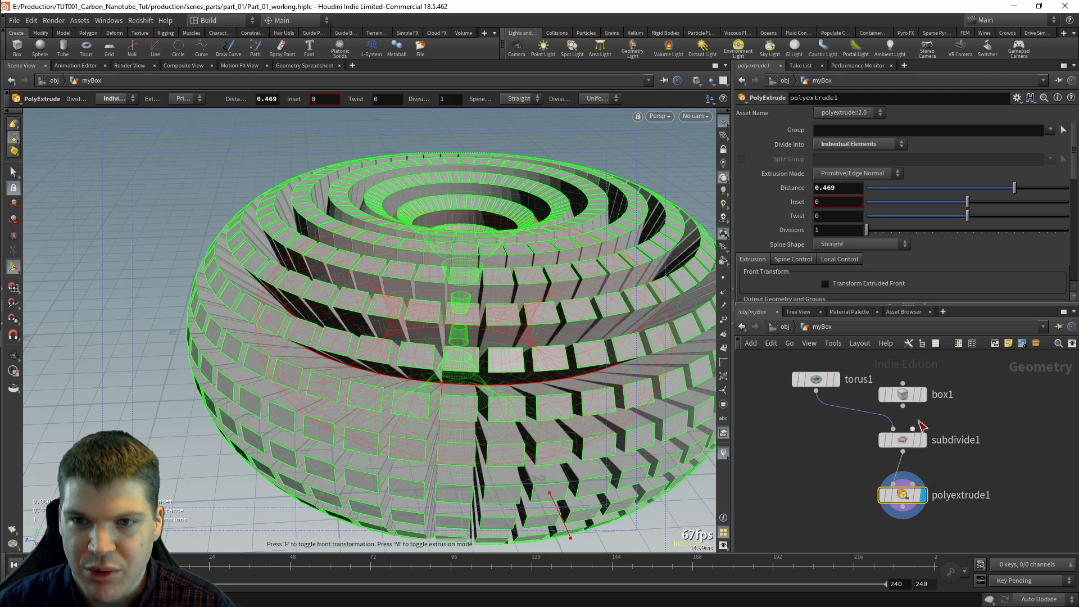
Step: Move the disconnected box1 aside, place torus1 above subdivide1 and lay out the network nodes
left_click_drag(907, 393, 942, 389)
left_click_drag(821, 380, 970, 390)
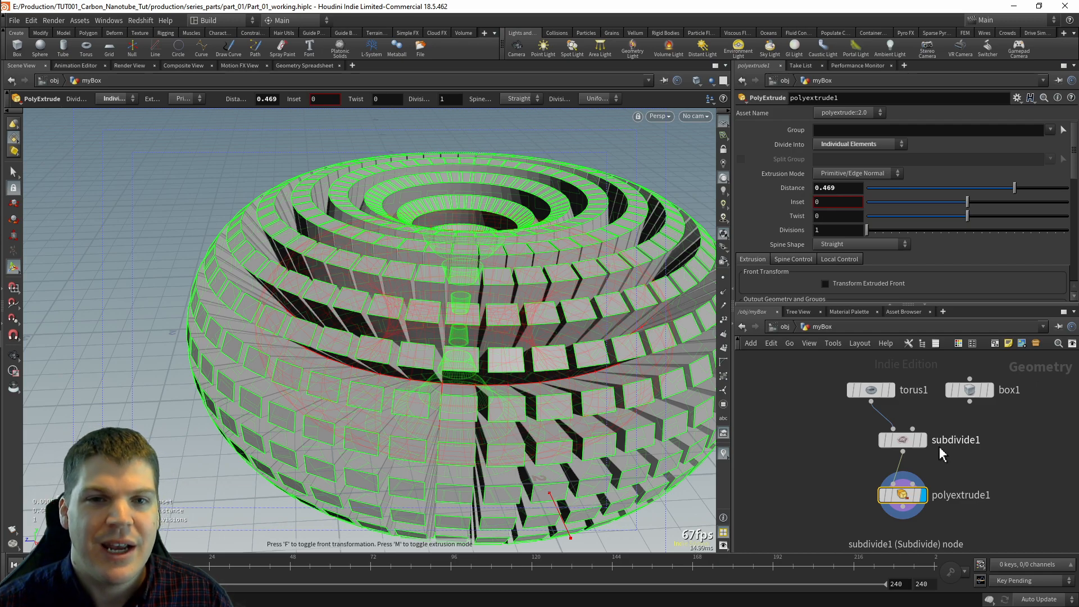
key("l")
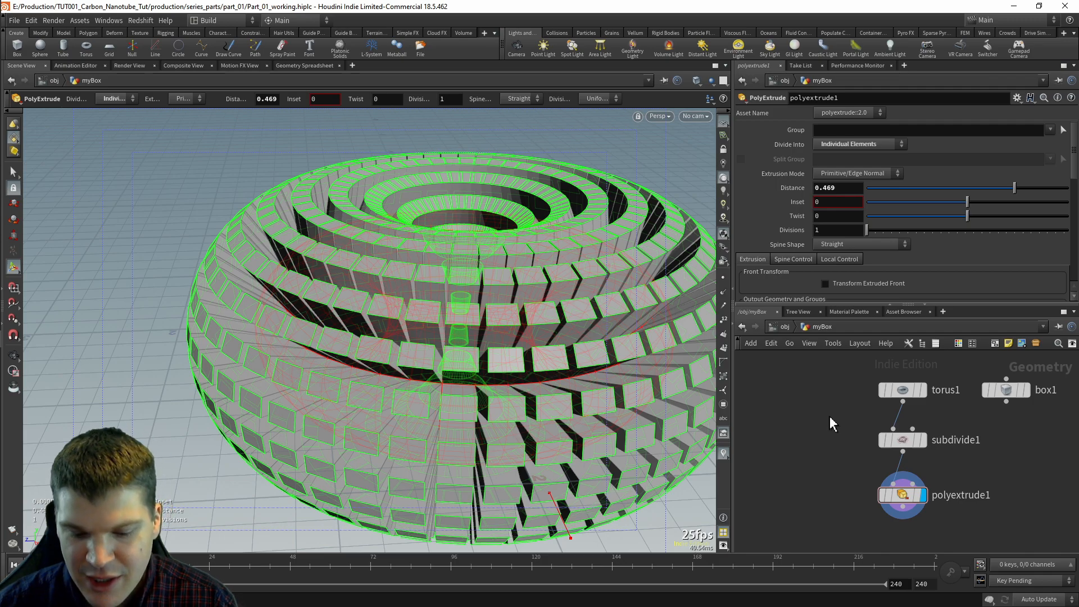
Step: Go up to the obj level and delete both the sphere1 and myBox objects
key("u")
left_click_drag(850, 386, 1004, 514)
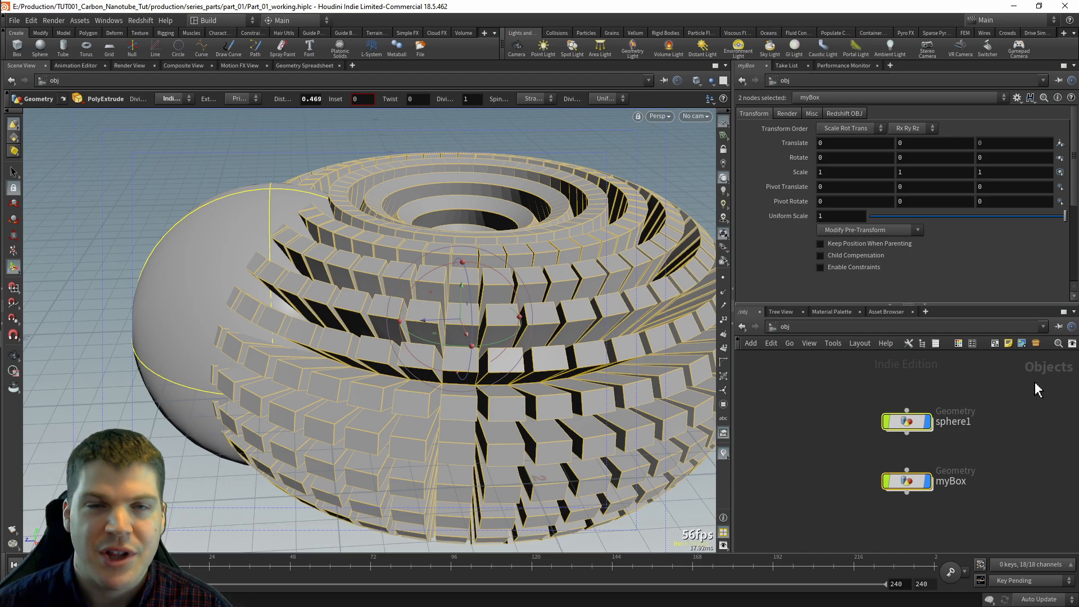
left_click_drag(1006, 402, 860, 507)
key("Delete")
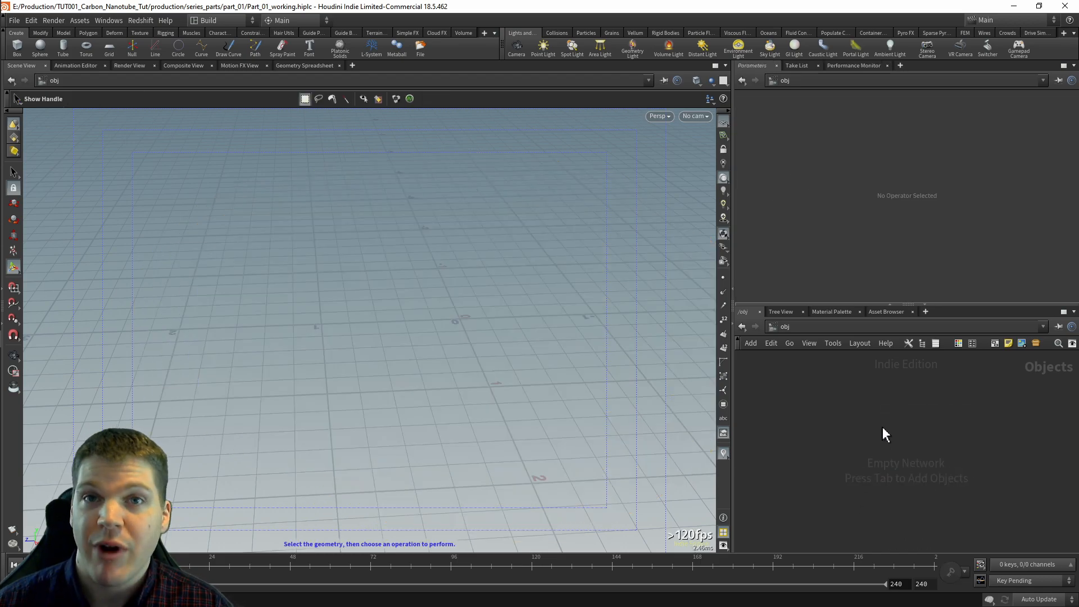
Step: Add a Geometry object to the empty obj network and rename it Ground
key("Tab")
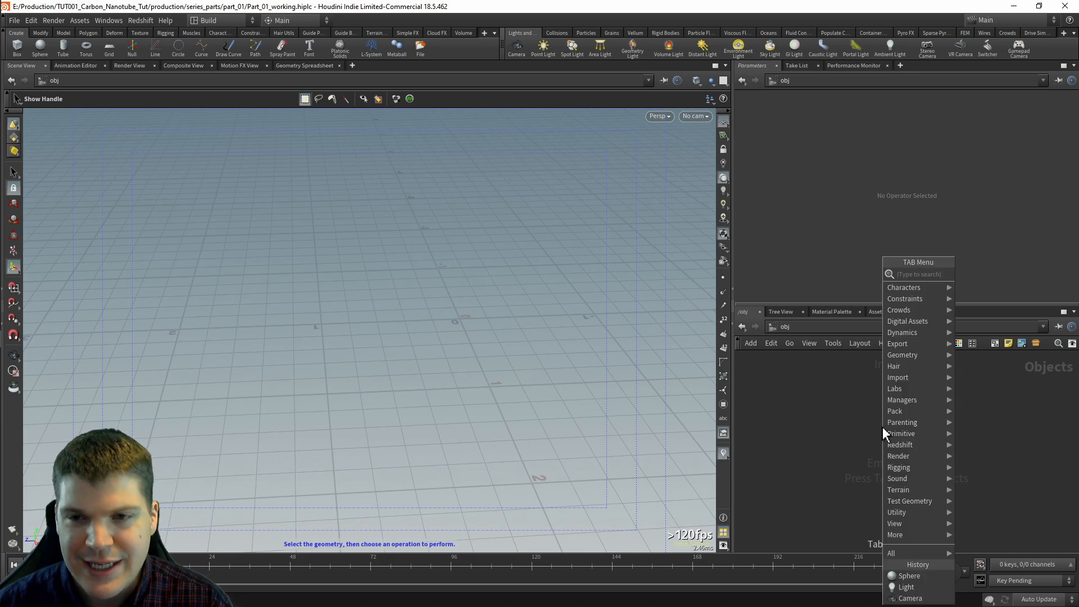
type("geo")
key("Return")
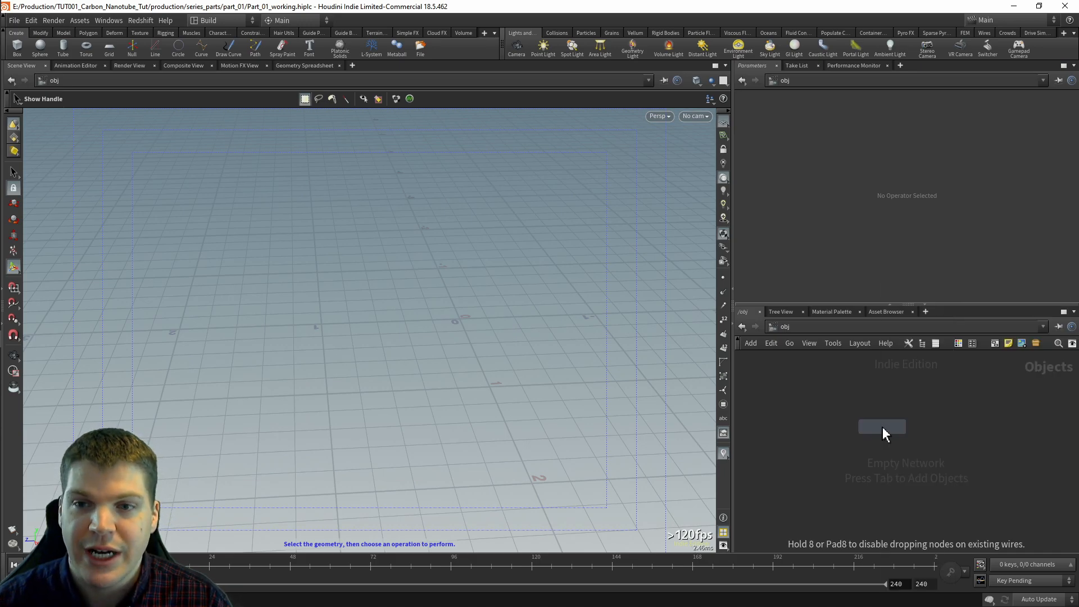
left_click(884, 434)
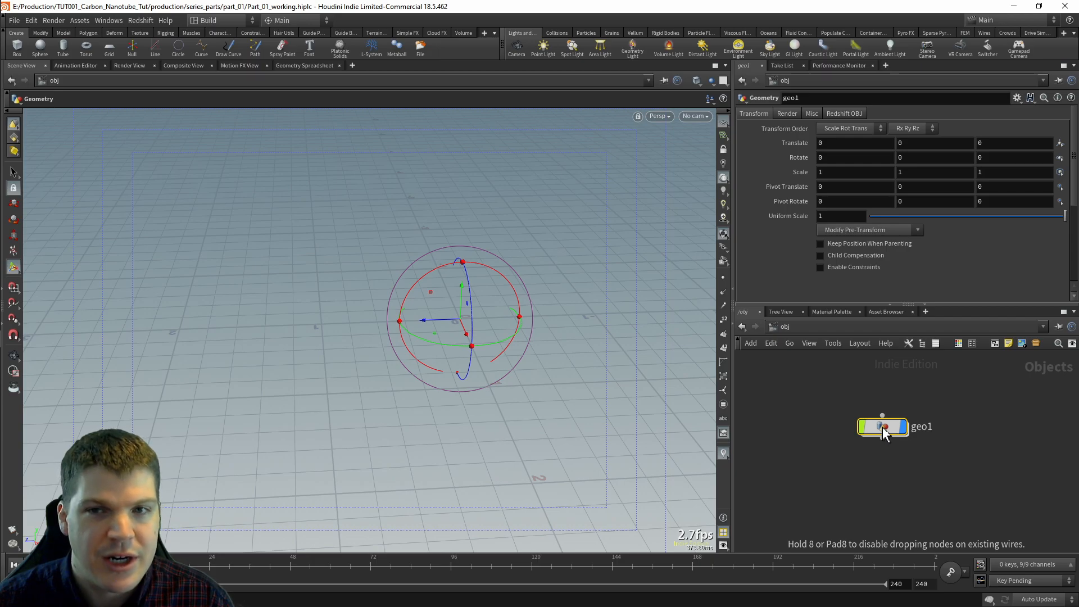
double_click(926, 427)
type("Ground")
key("Return")
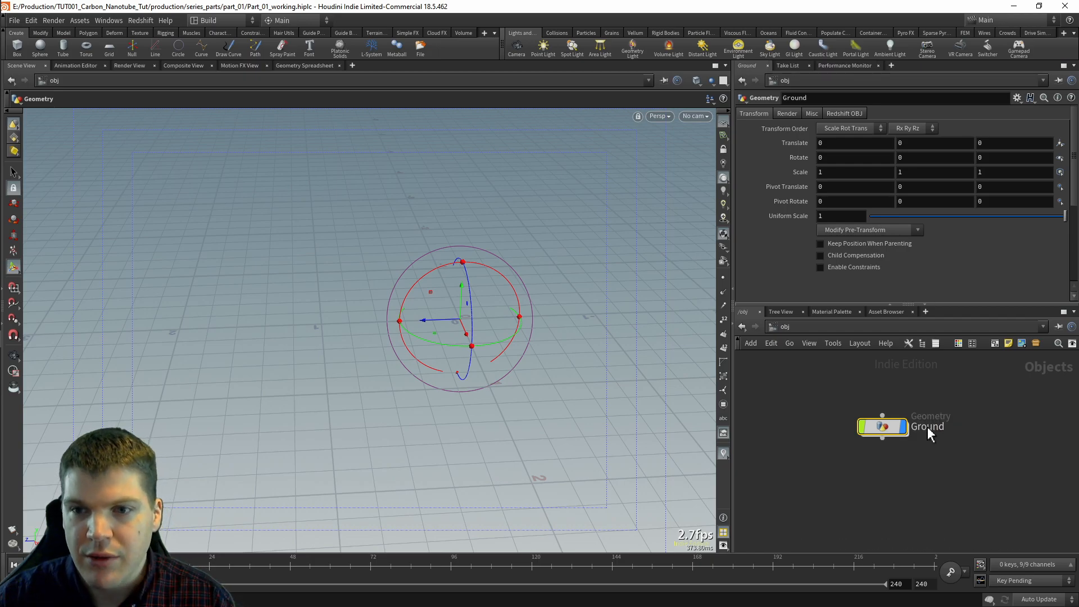
Step: Go inside the Ground object and add a Grid node to its network
double_click(884, 429)
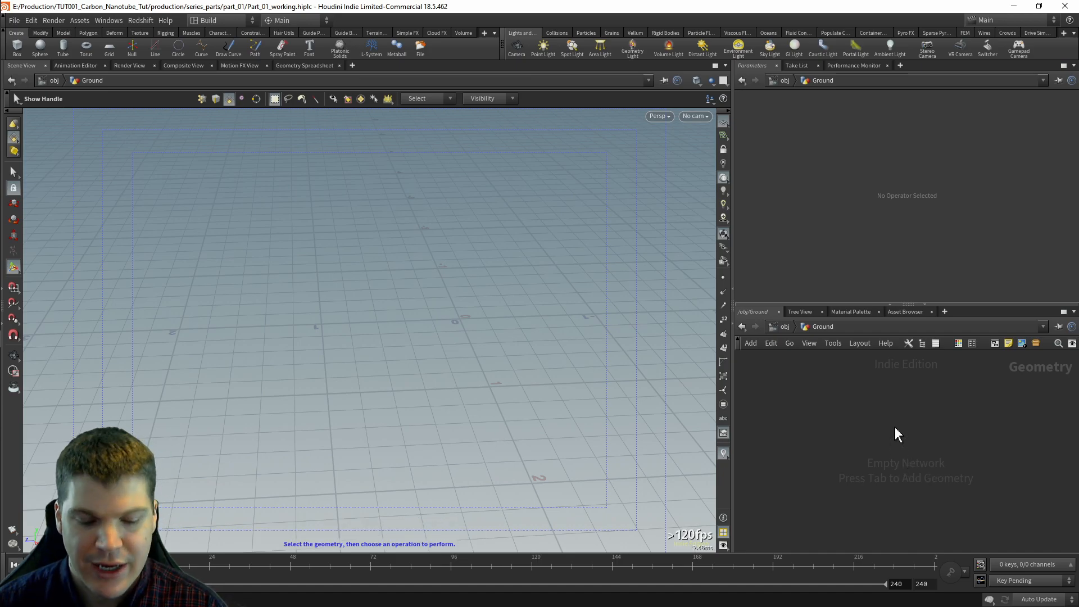
key("Tab")
type("grid")
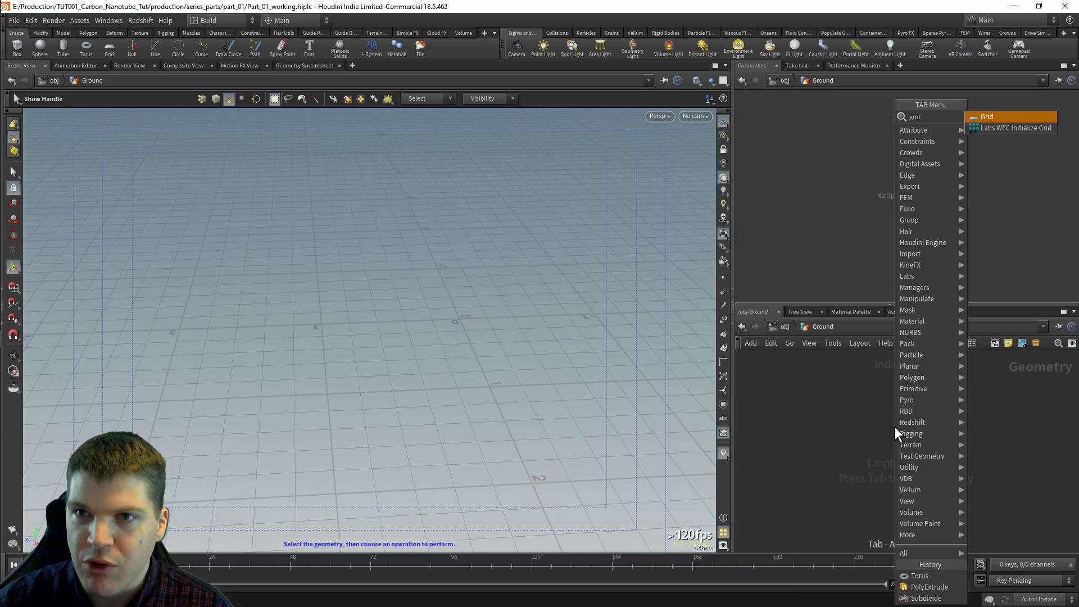
key("Return")
left_click(895, 427)
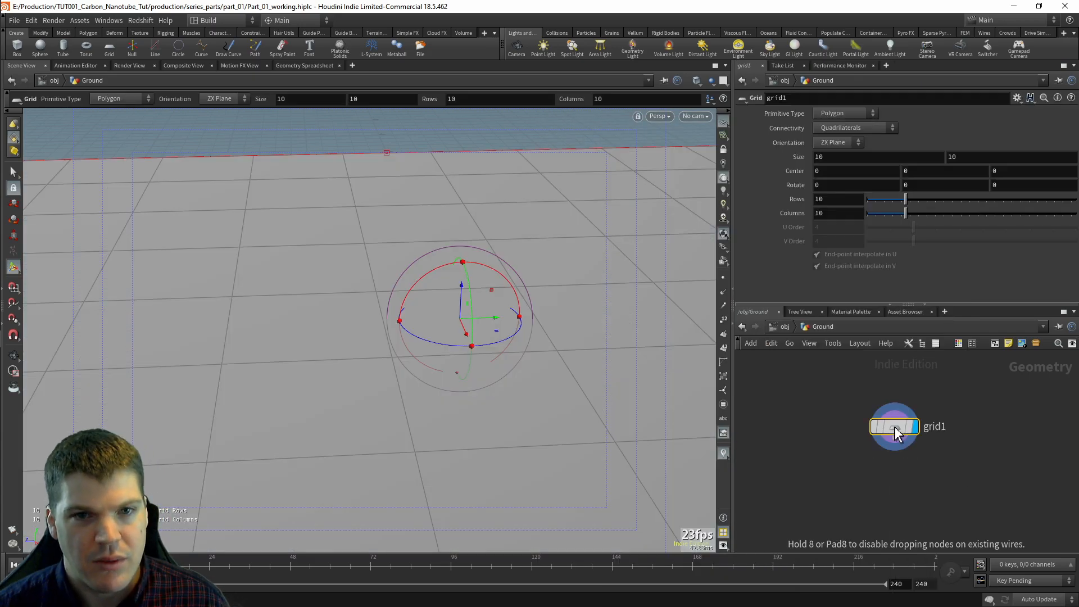
Step: Set grid1's Size to 2000 by 2000 and frame the whole grid in the viewport
left_click(843, 157)
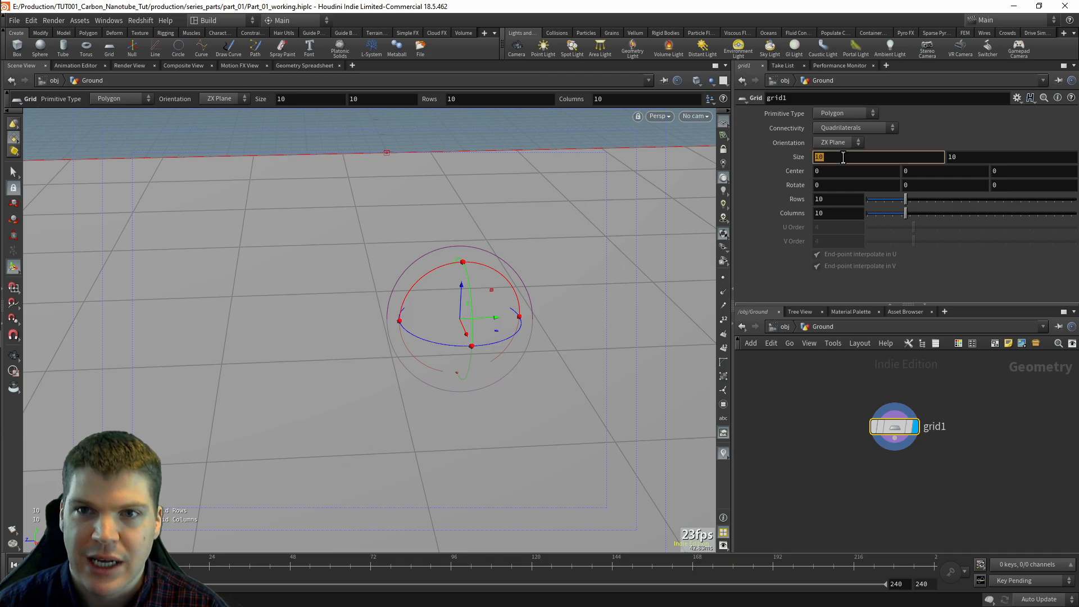
type("2000")
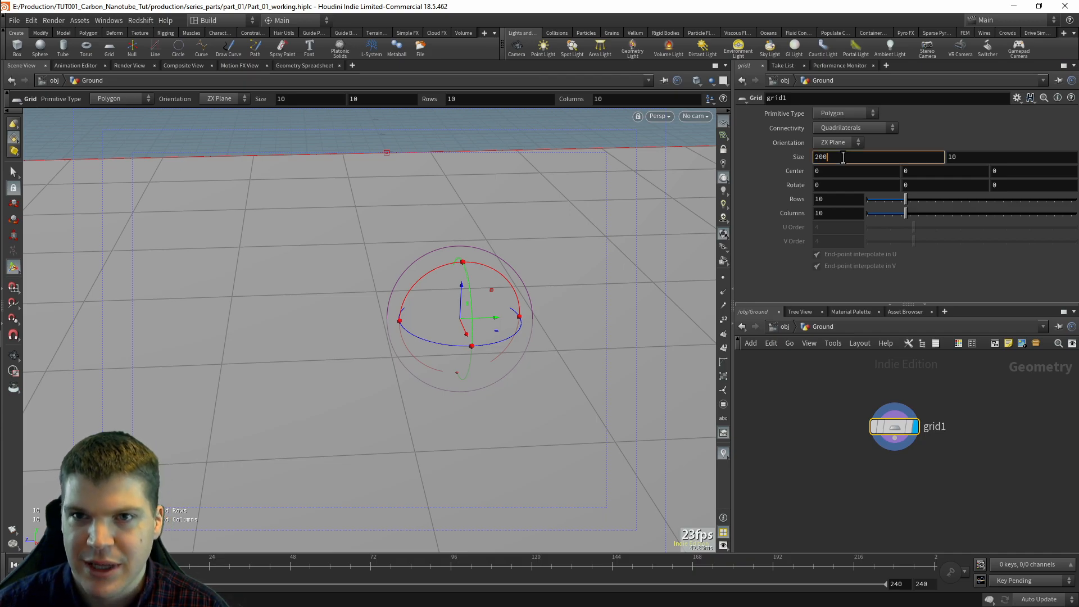
key("Tab")
type("200")
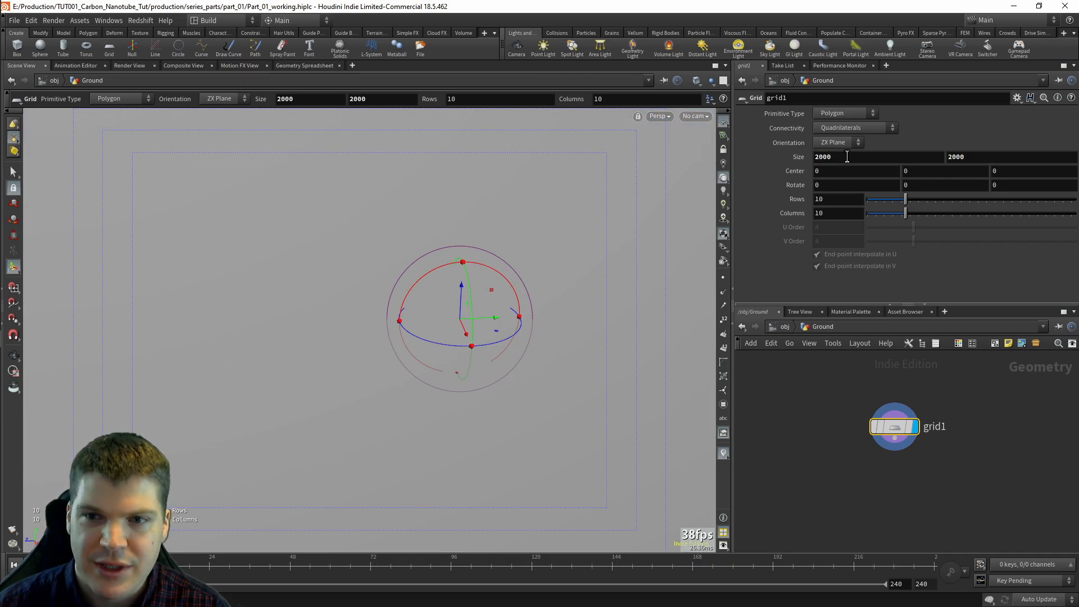
key("Escape")
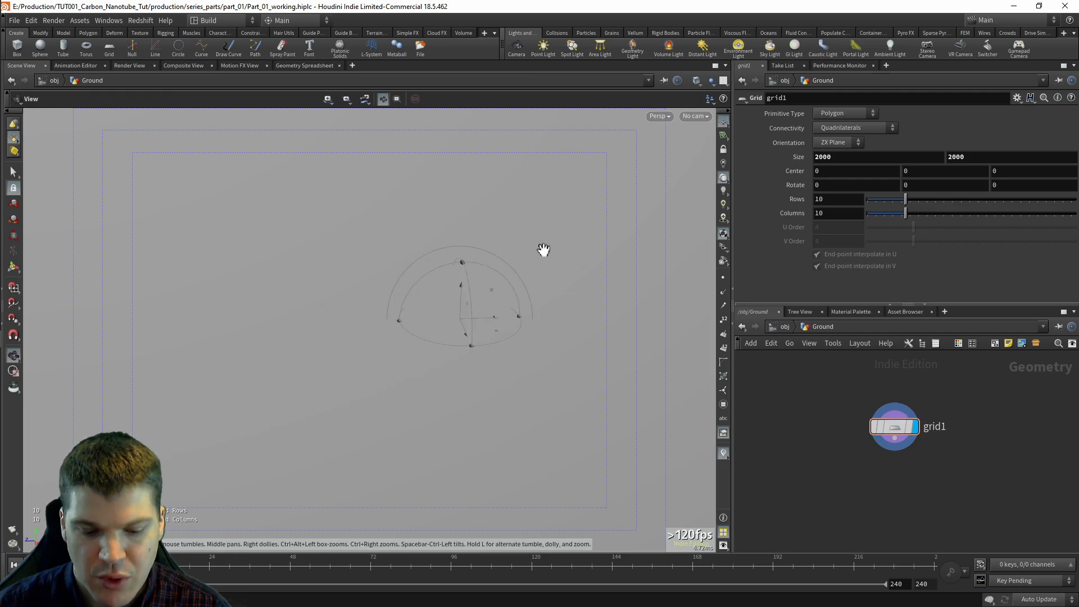
key("h")
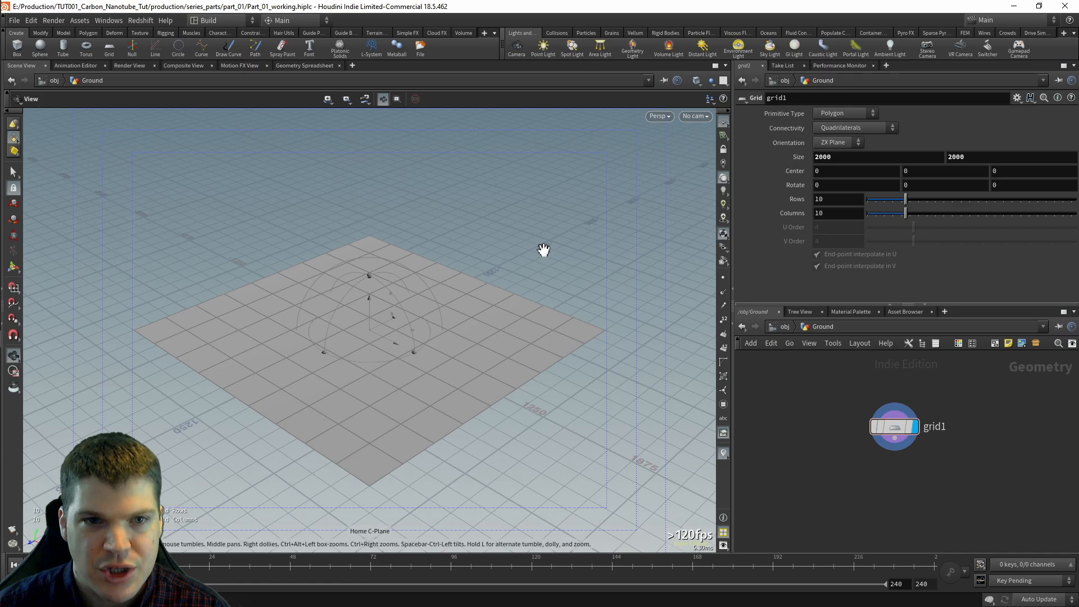
key("Return")
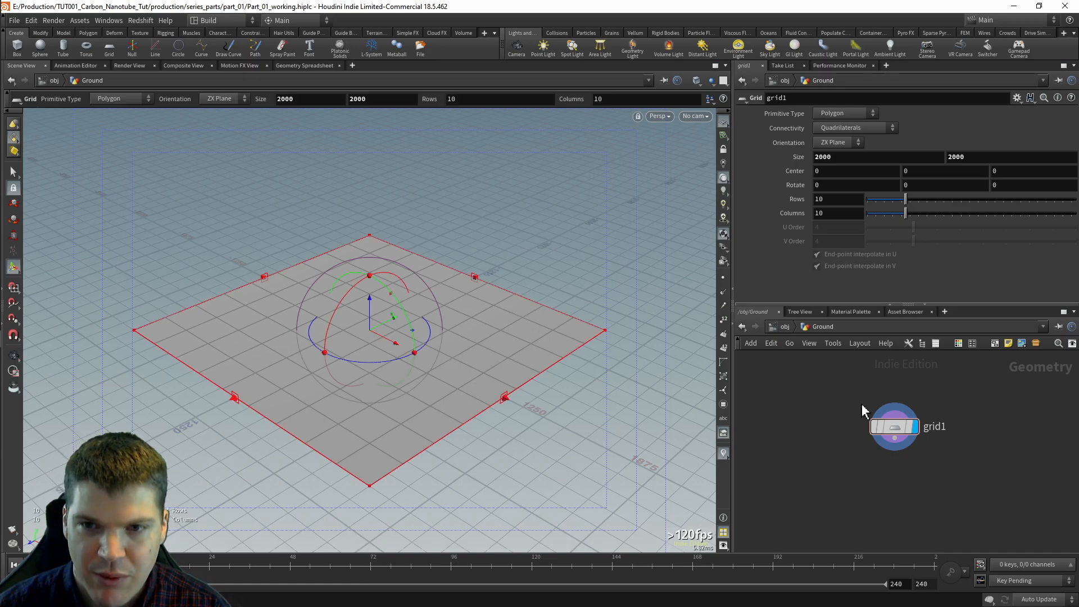
left_click_drag(562, 355, 510, 372, "alt")
key("space+f")
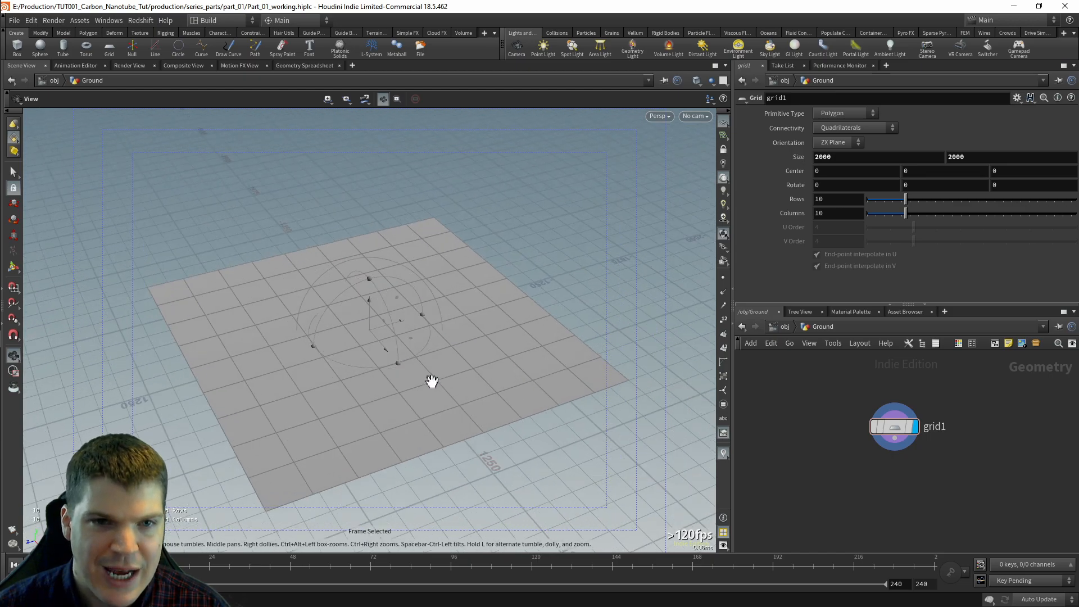
left_click_drag(432, 382, 453, 373)
left_click_drag(489, 335, 417, 377)
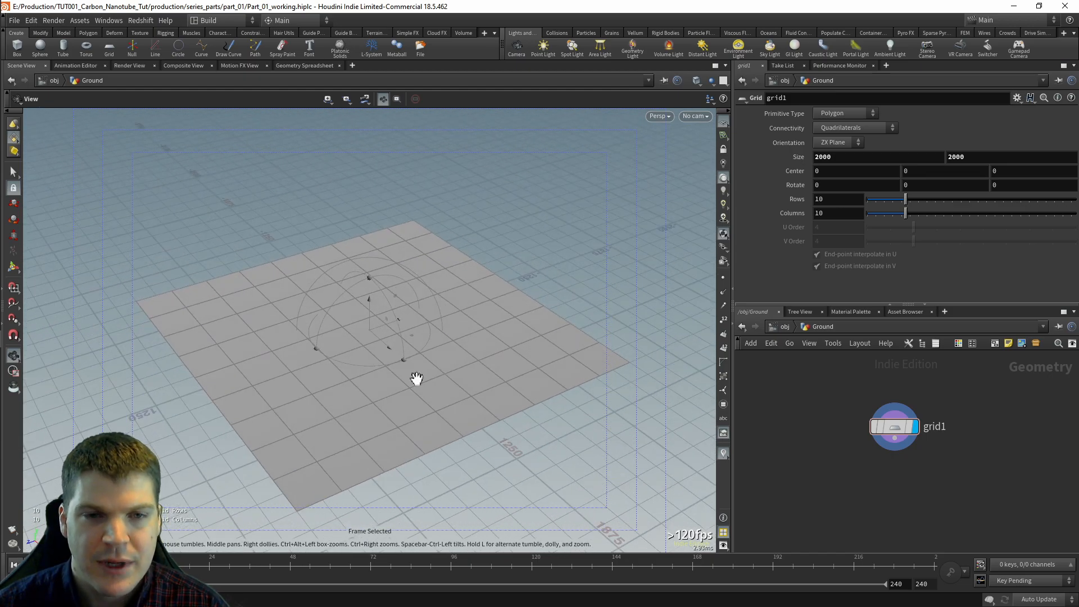
key("Return")
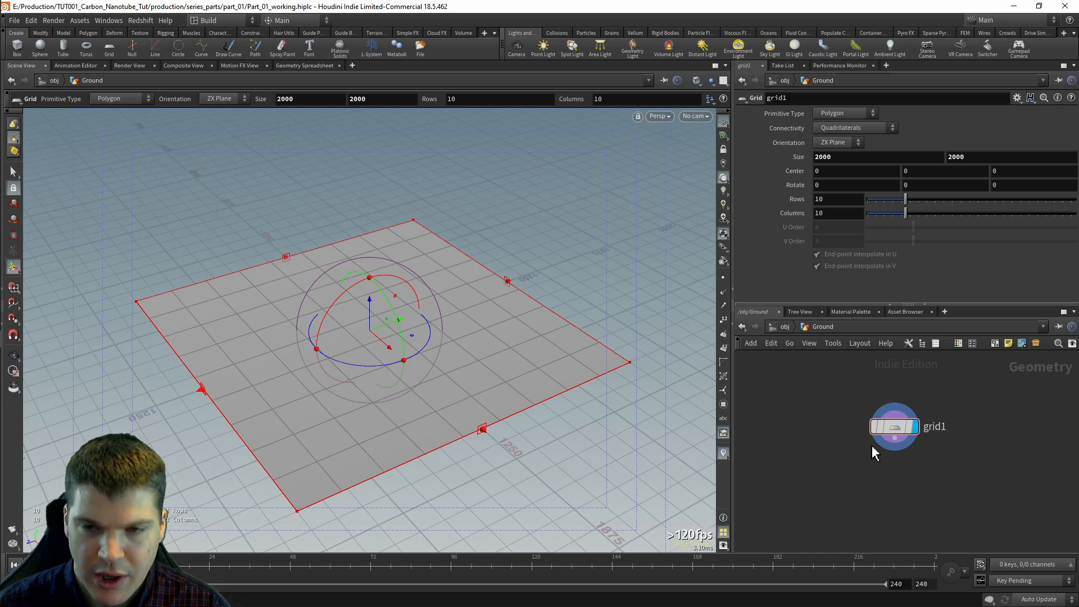
Step: Append a Null node to grid1's output and rename it OUT_Ground
mouse_move(899, 432)
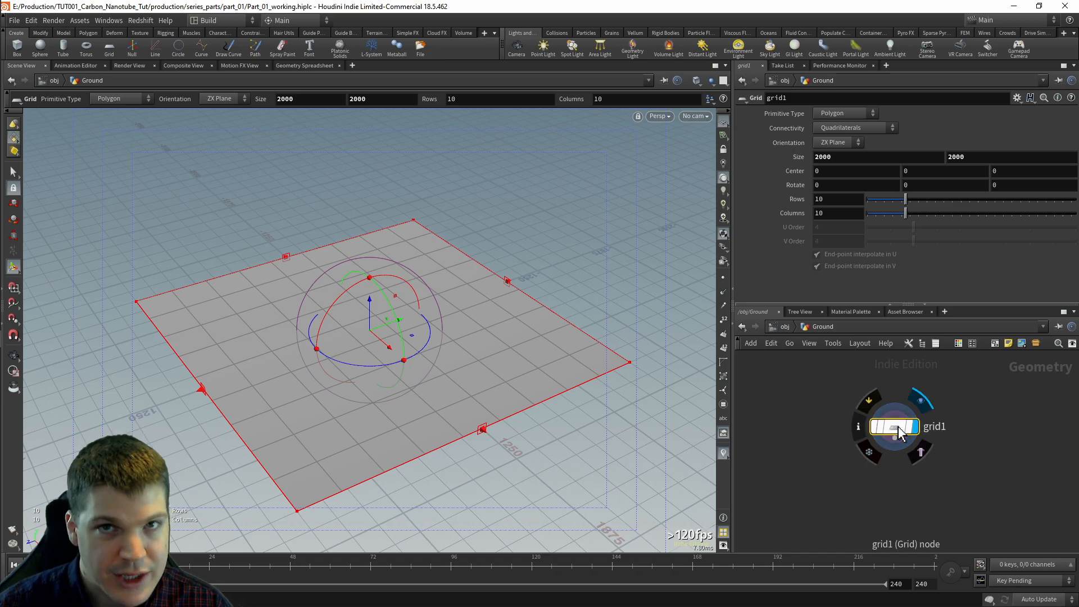
key("Tab")
type("nul")
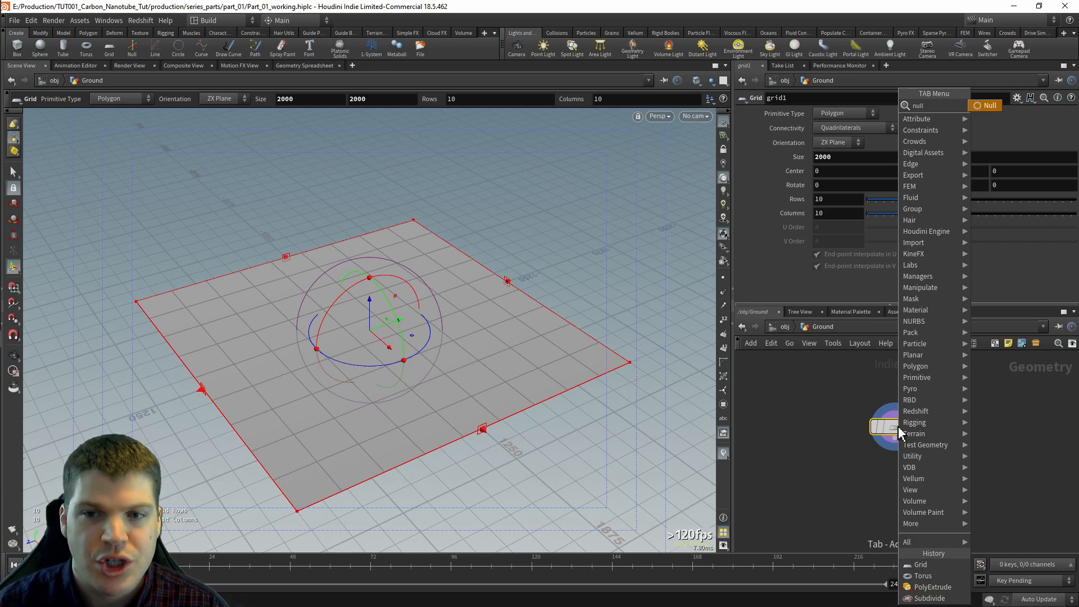
key("Return")
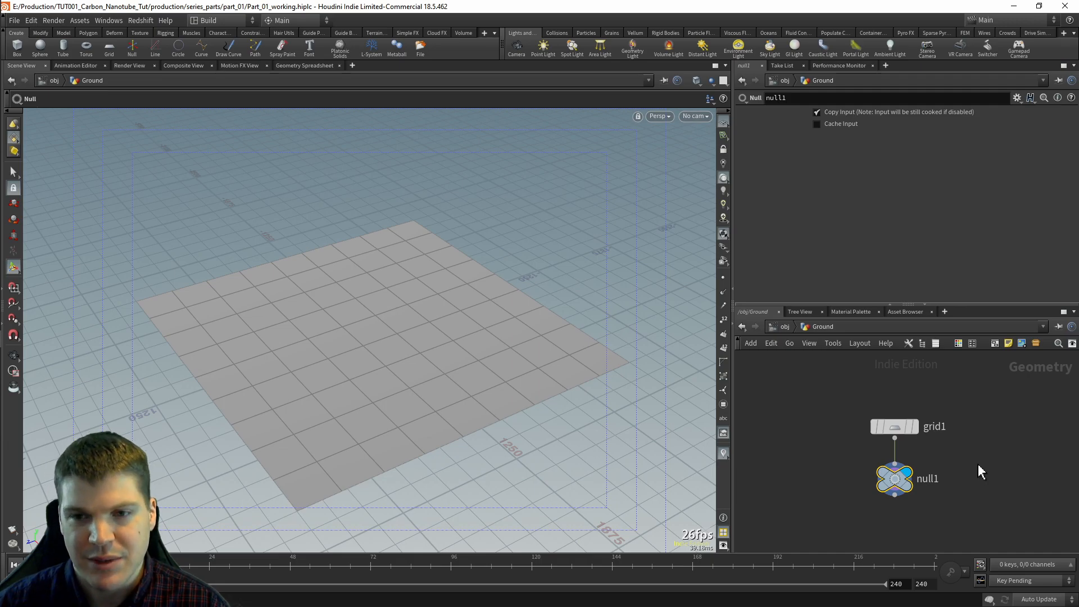
double_click(930, 479)
type("OUT_Ground")
key("Return")
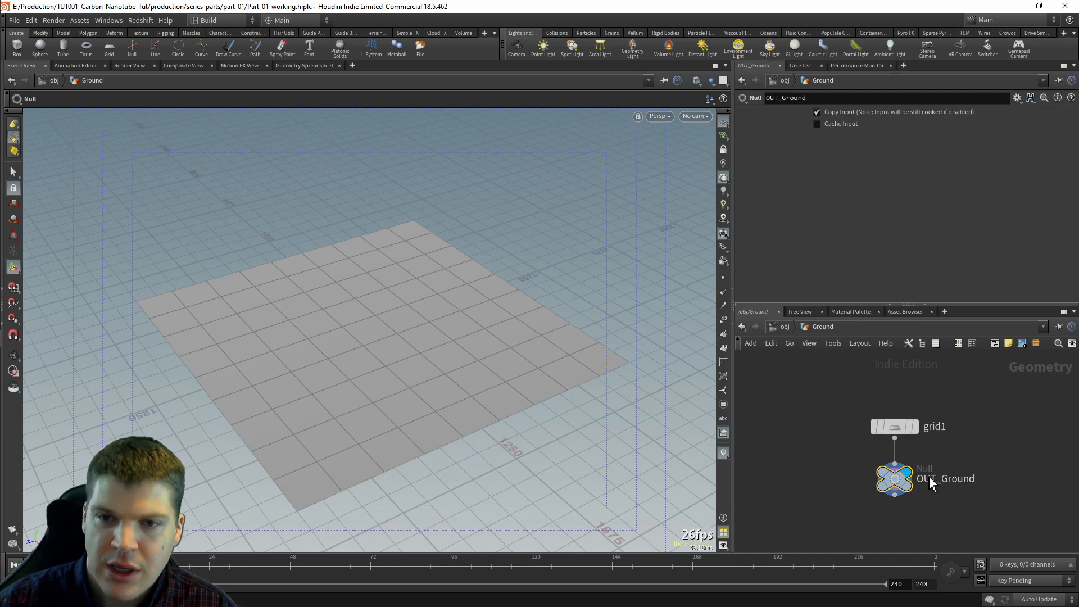
Step: Spread the two nodes apart vertically, with grid1 well above OUT_Ground, leaving room between them
left_click_drag(895, 479, 894, 506)
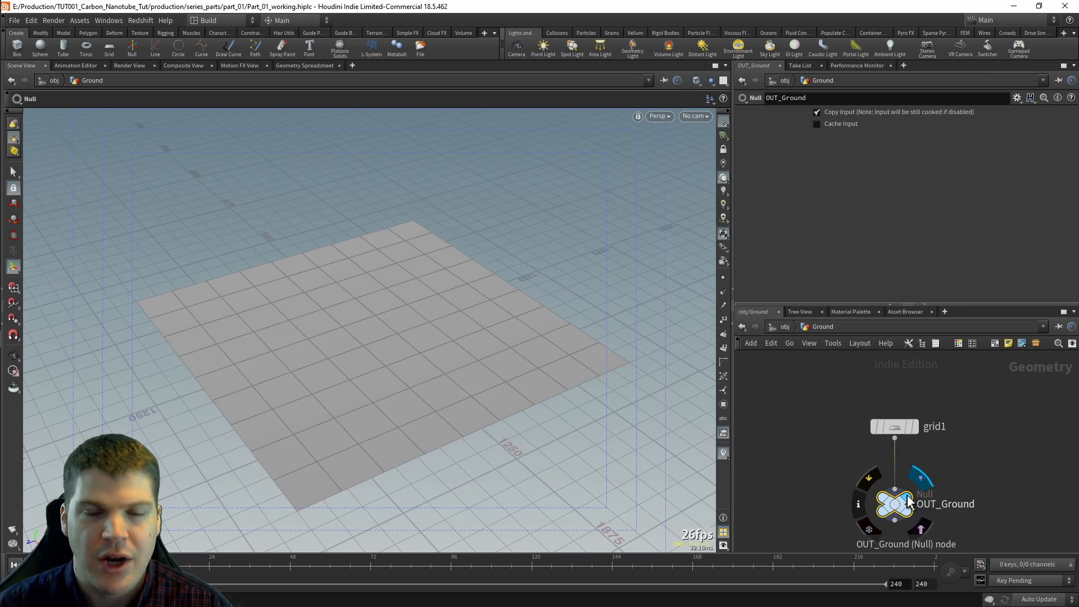
left_click_drag(895, 428, 896, 375)
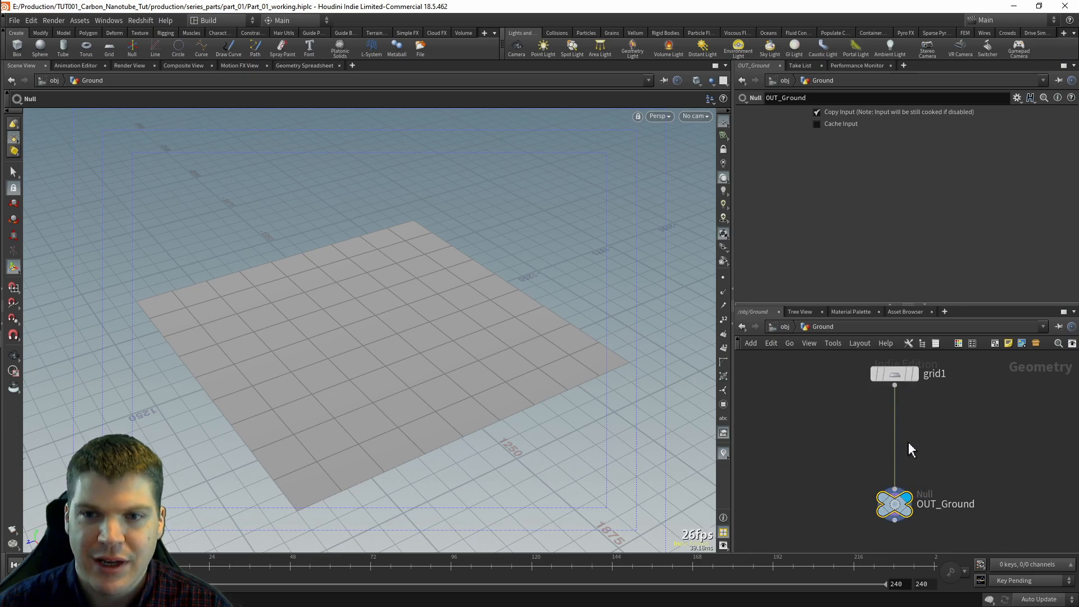
left_click_drag(888, 509, 887, 513)
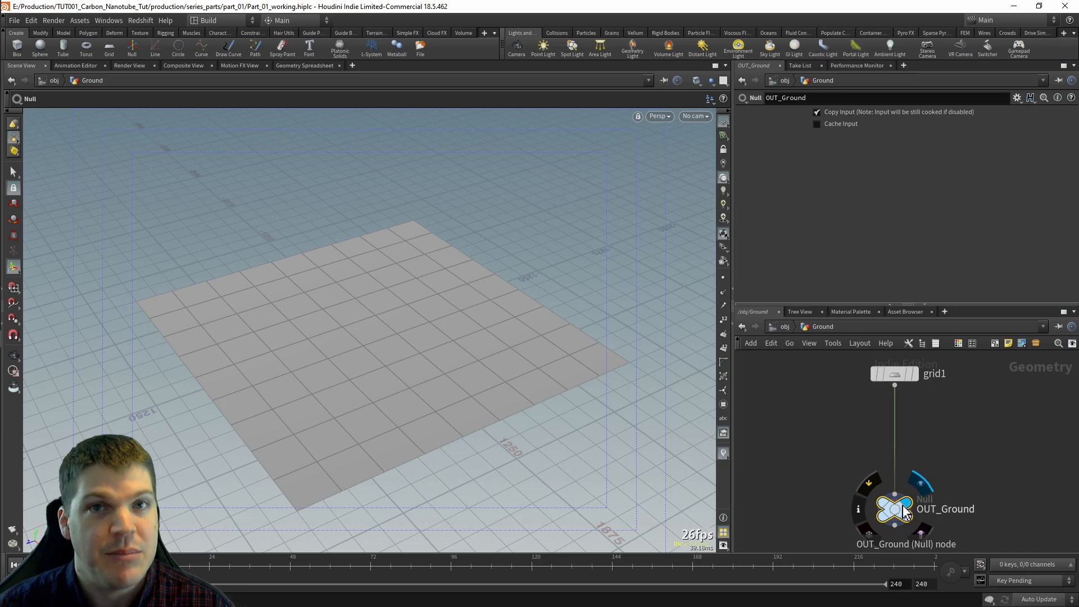